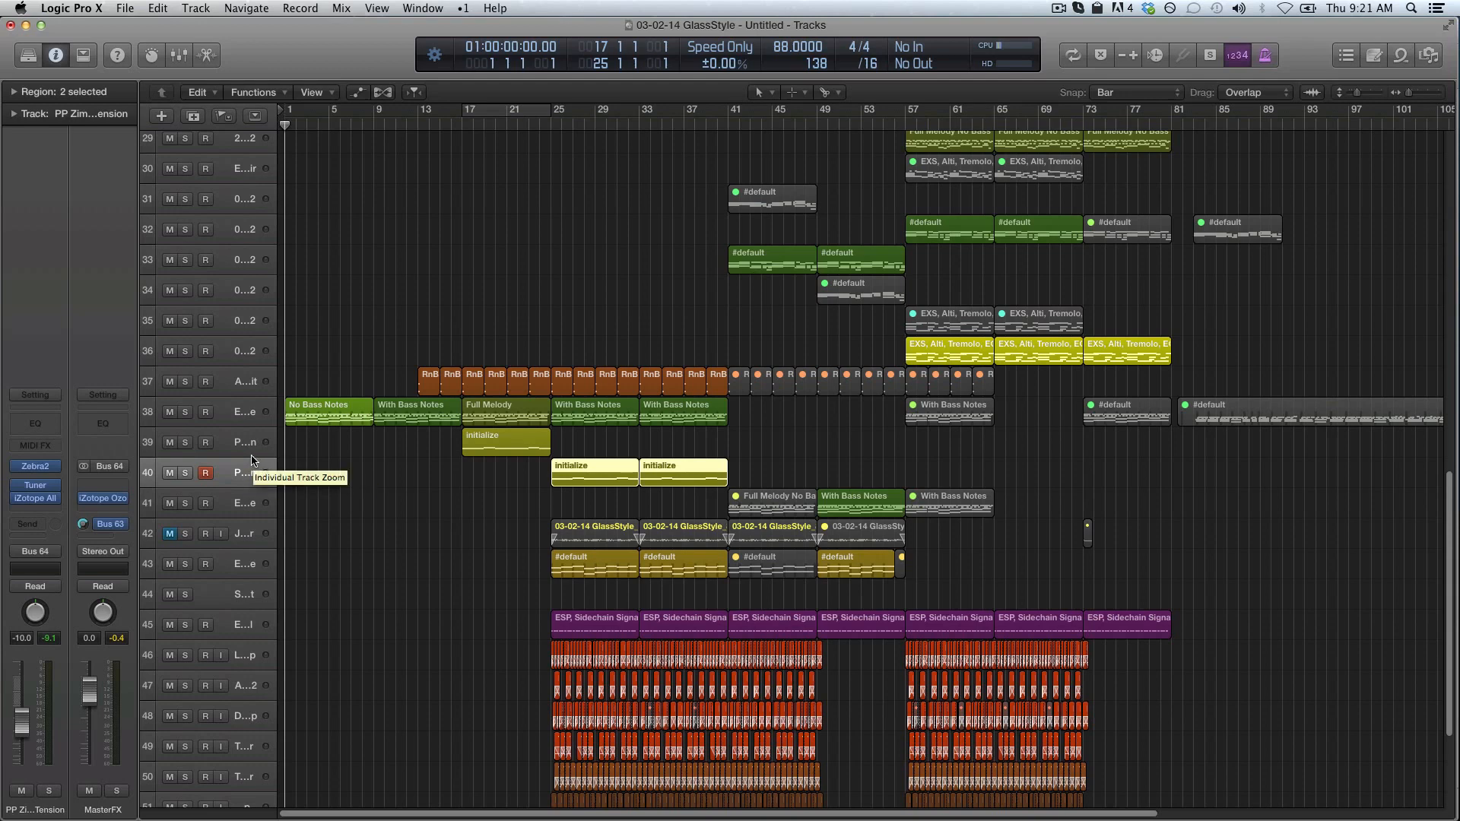
# Color the three initialize regions on tracks 39 and 40 bright red.
pyautogui.click(259, 415)
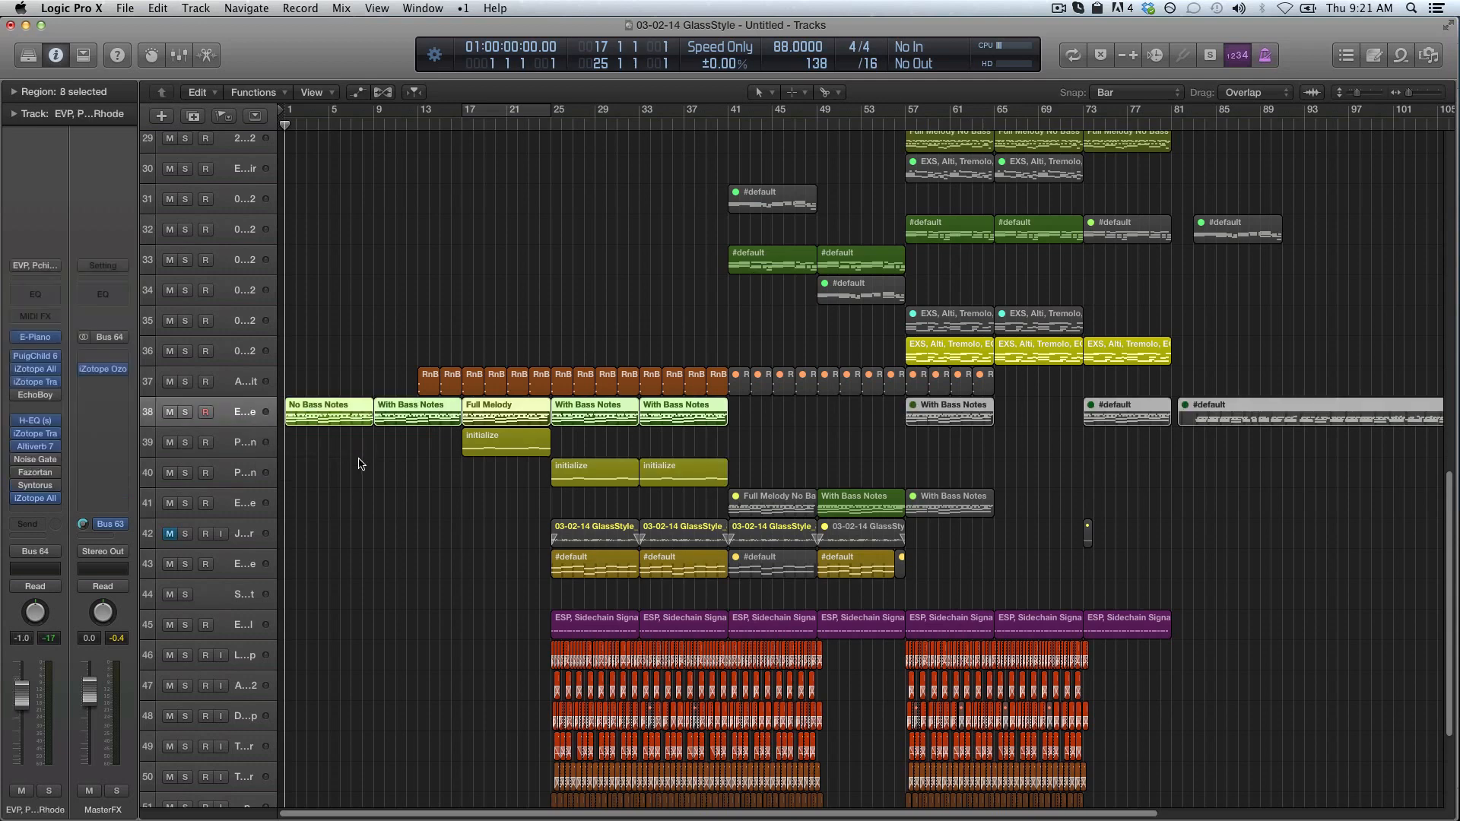
pyautogui.click(239, 448)
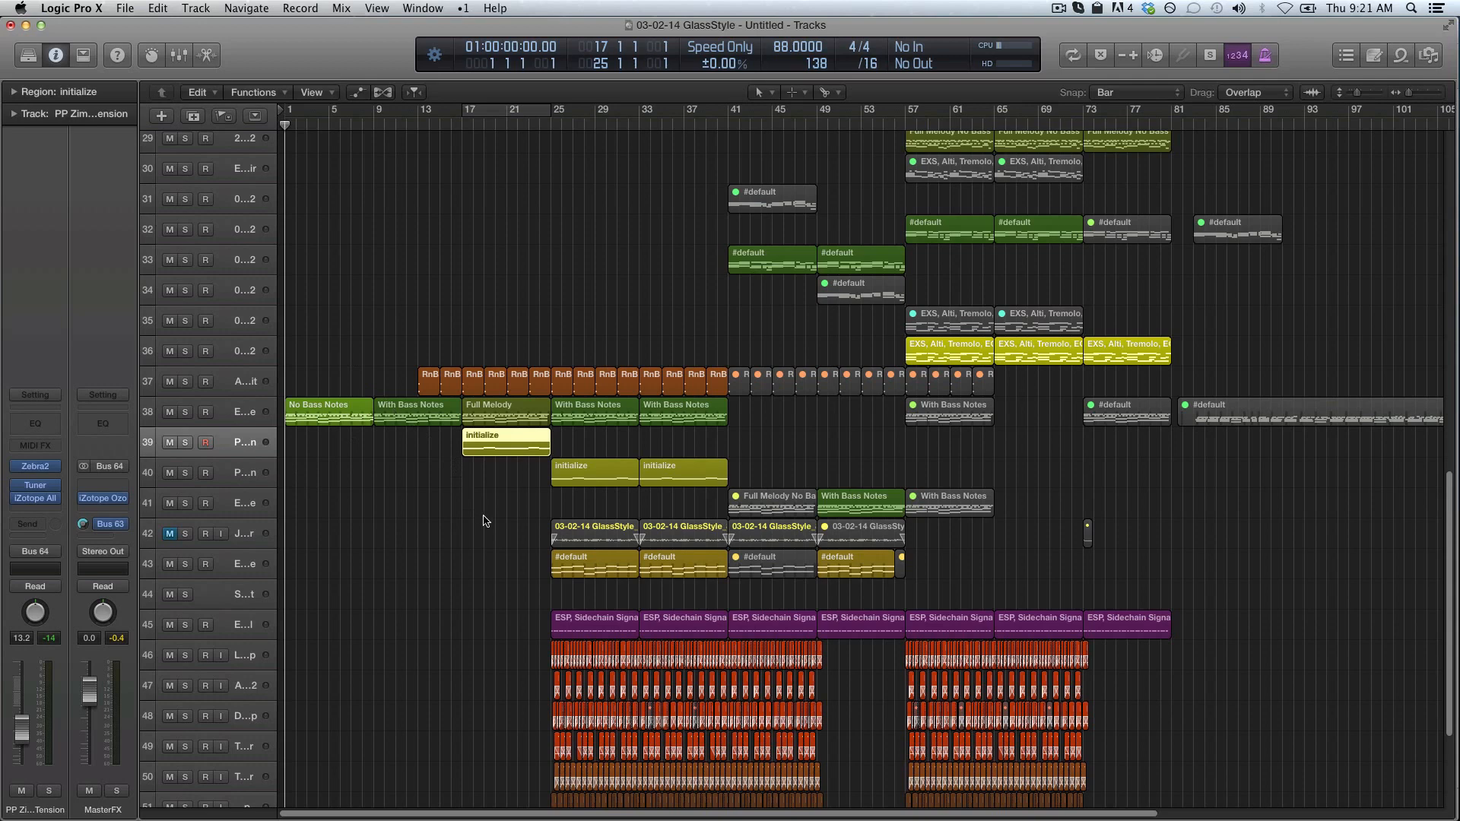
pyautogui.moveTo(426, 452); pyautogui.dragTo(679, 485)
pyautogui.hotkey('alt', 'c')
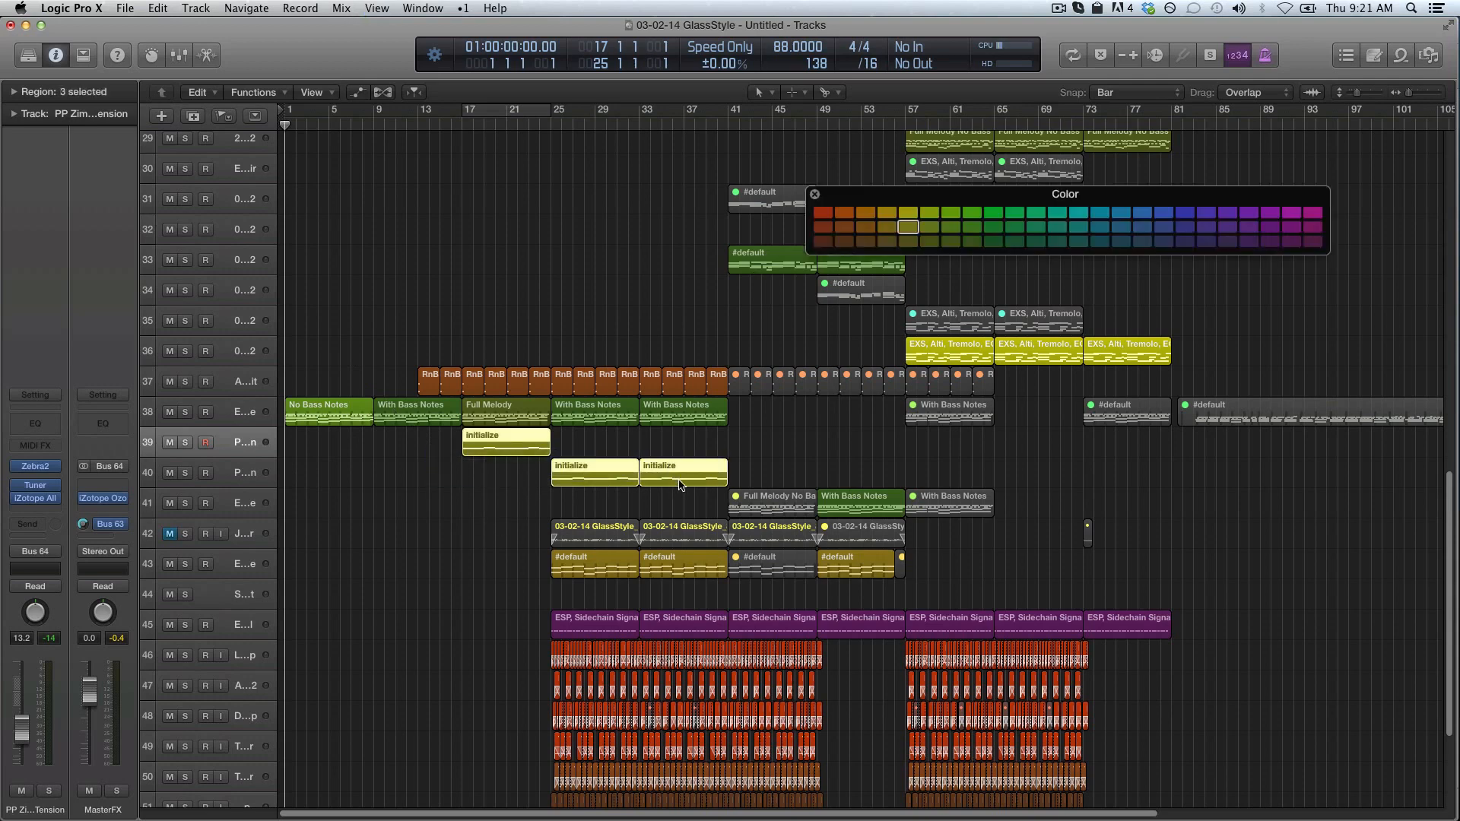
pyautogui.click(823, 212)
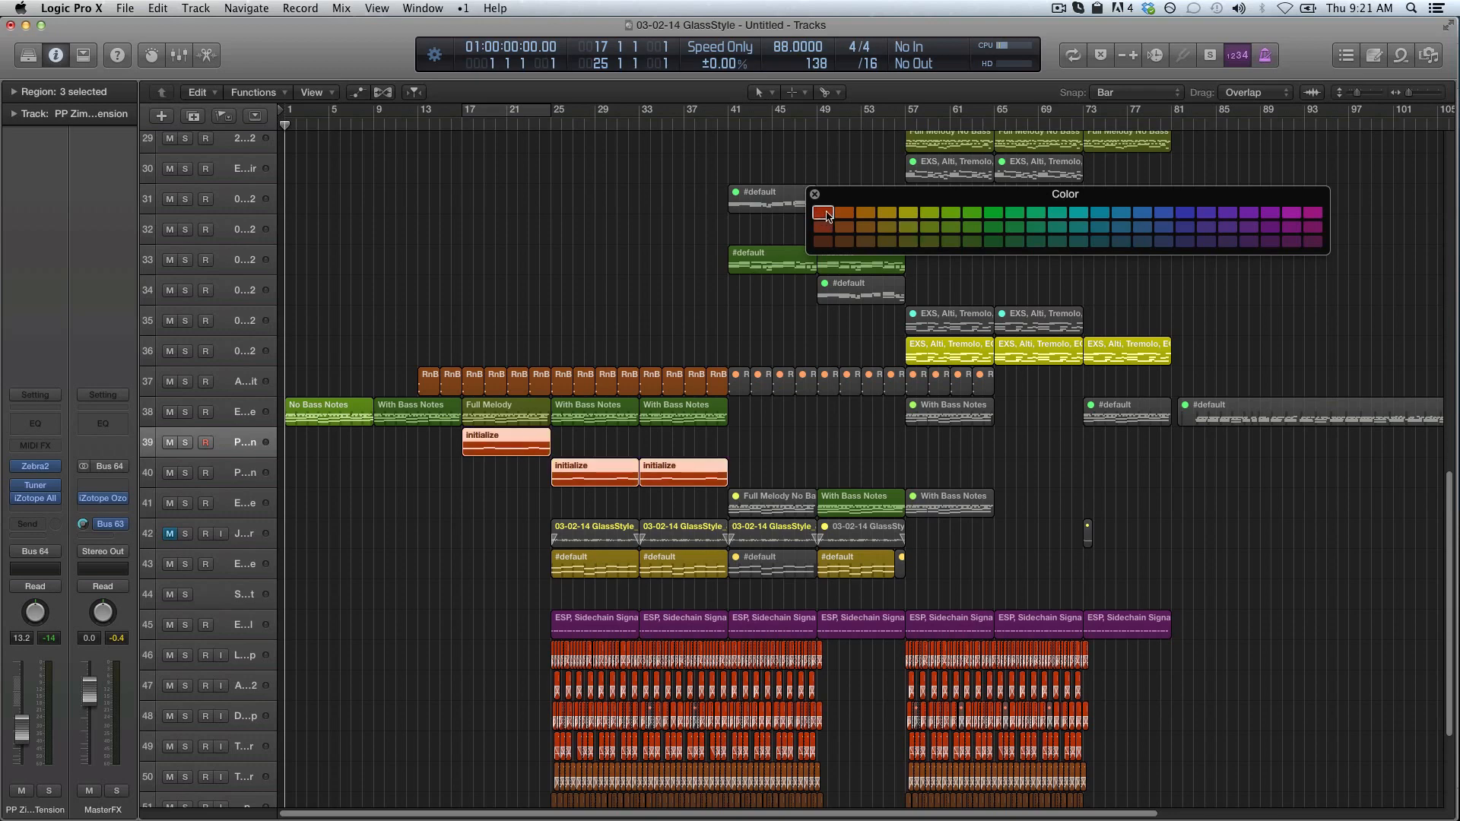
pyautogui.click(496, 622)
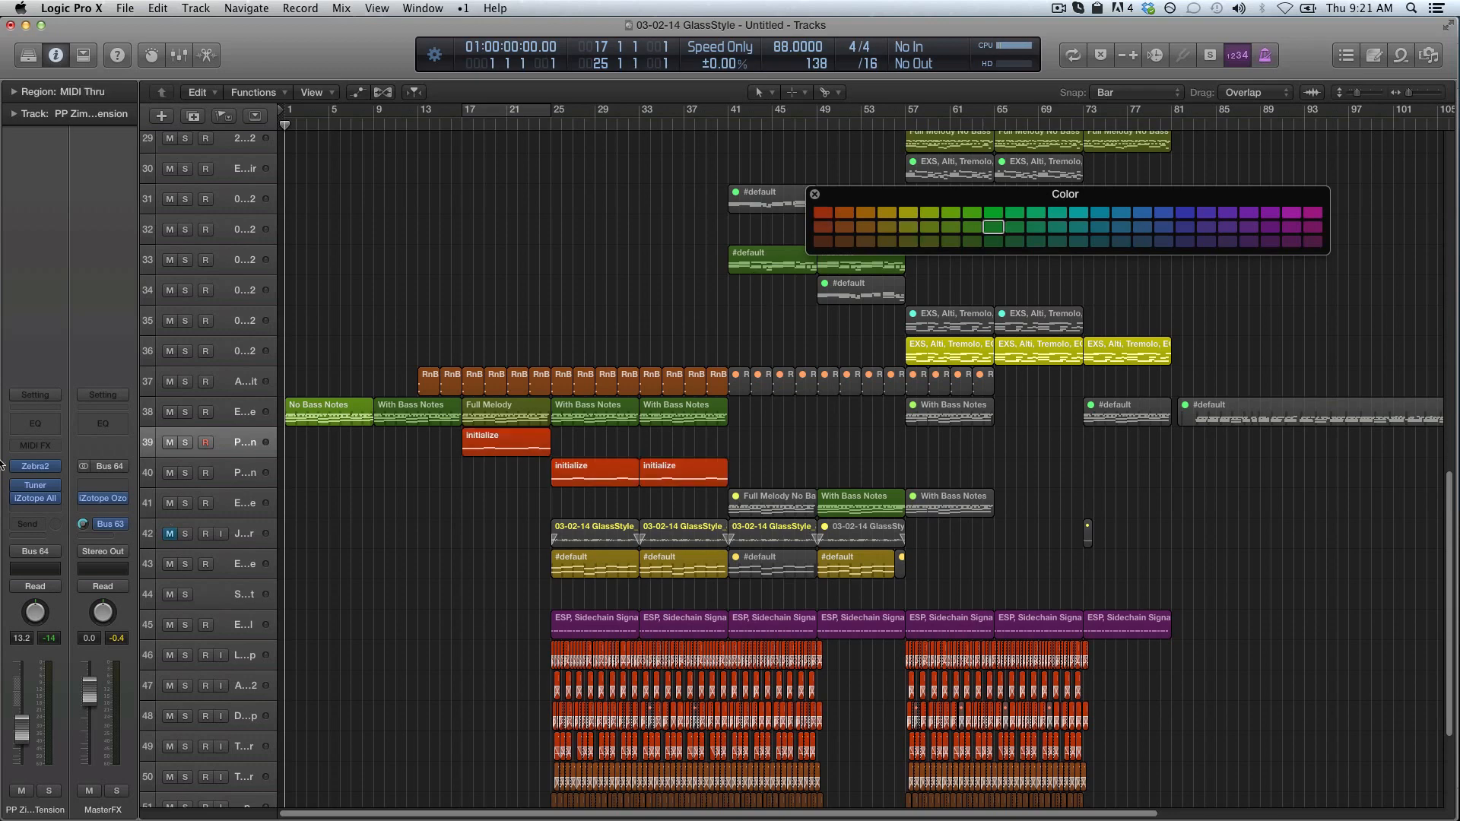
# Start playback and open track 39's Zebra2 instrument on its Synthesis page.
pyautogui.press('space')
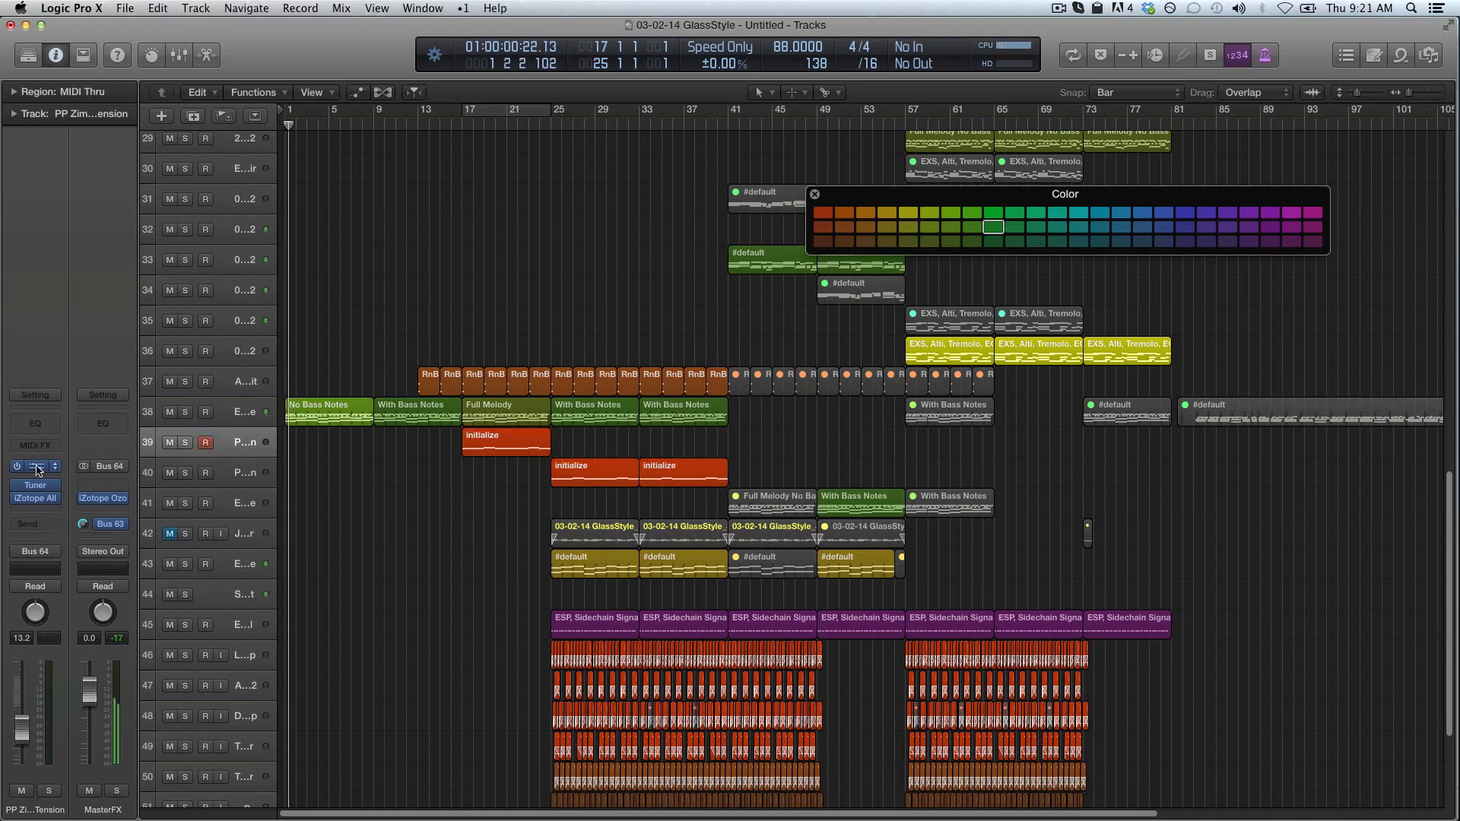
pyautogui.click(34, 467)
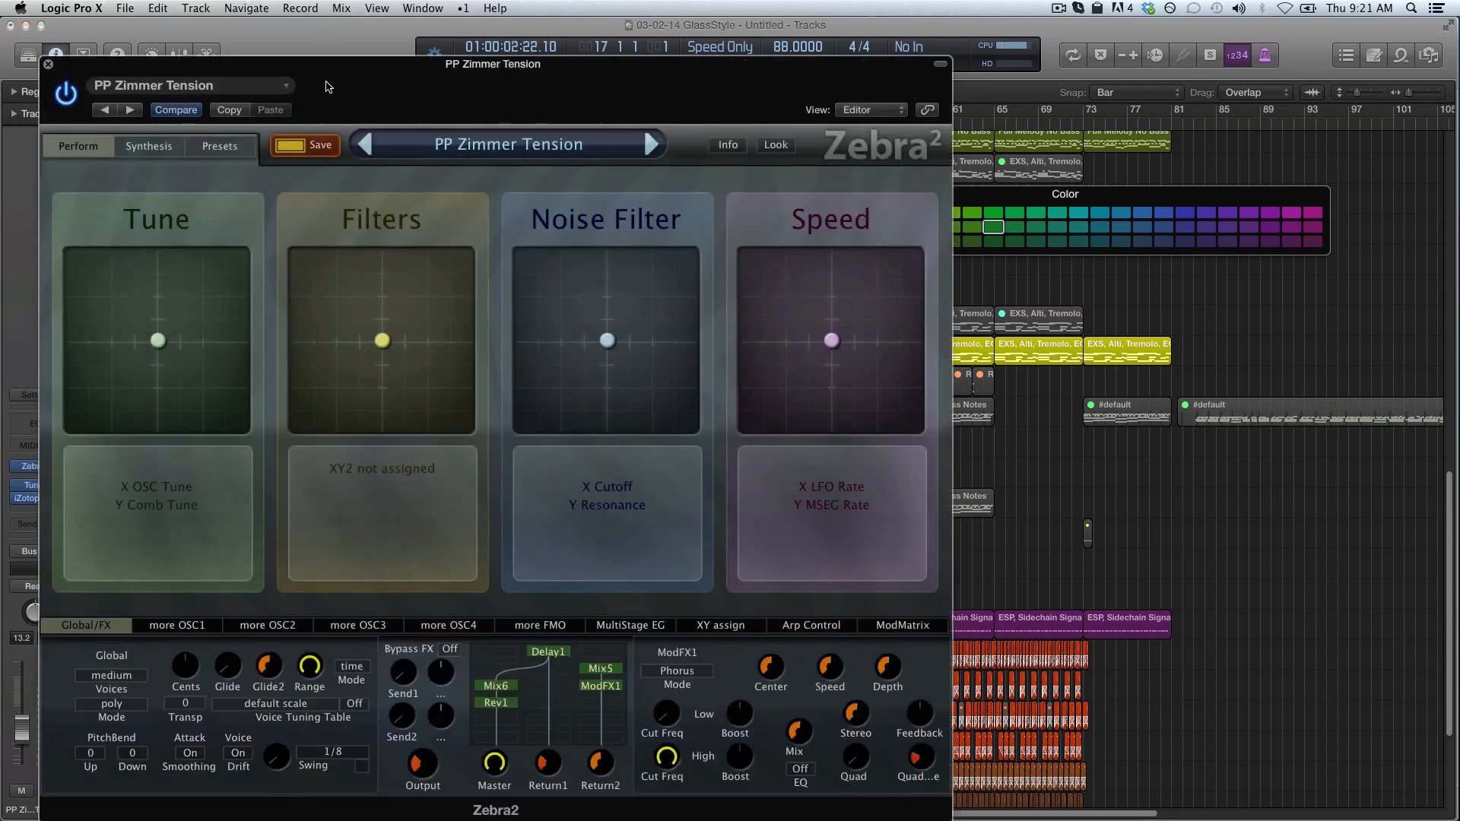
pyautogui.moveTo(325, 83); pyautogui.dragTo(376, 45)
pyautogui.click(199, 109)
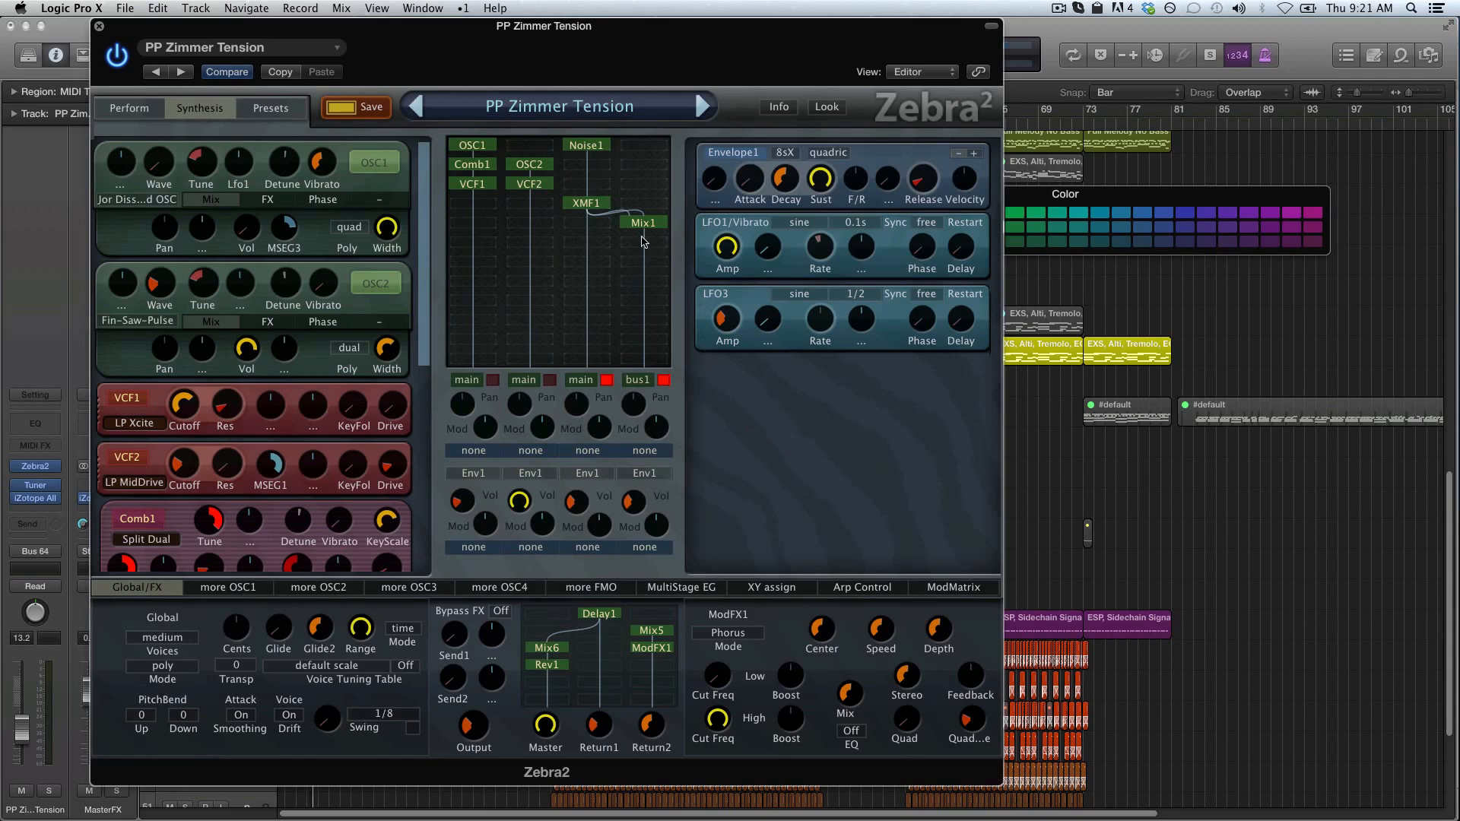
# Bypass the XMF1 module and resize the Zebra2 interface to normal - 800 x 590, placing its window clear of the track headers.
pyautogui.doubleClick(596, 209)
pyautogui.moveTo(607, 47); pyautogui.dragTo(908, 47)
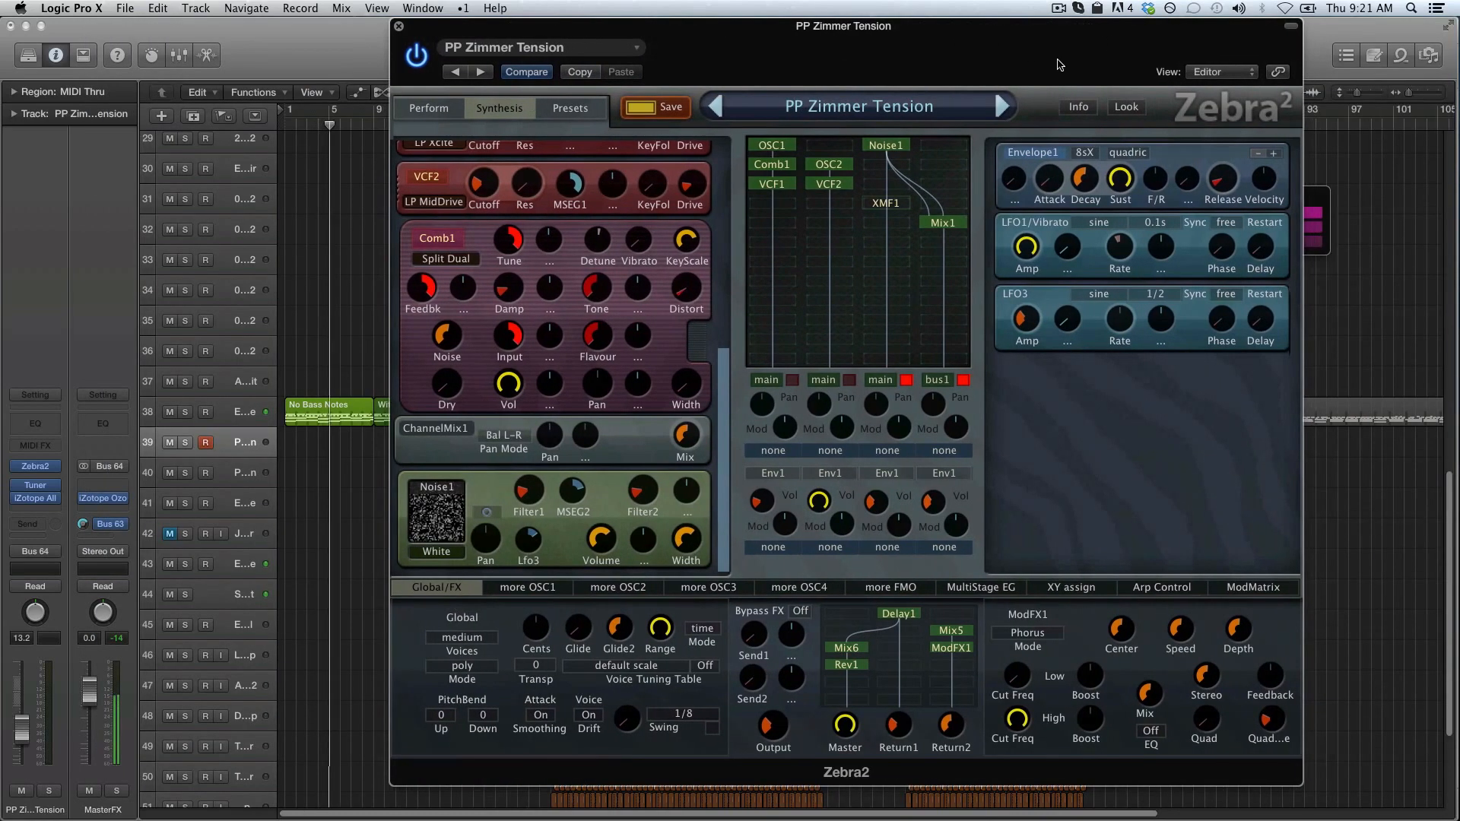
pyautogui.click(1131, 107)
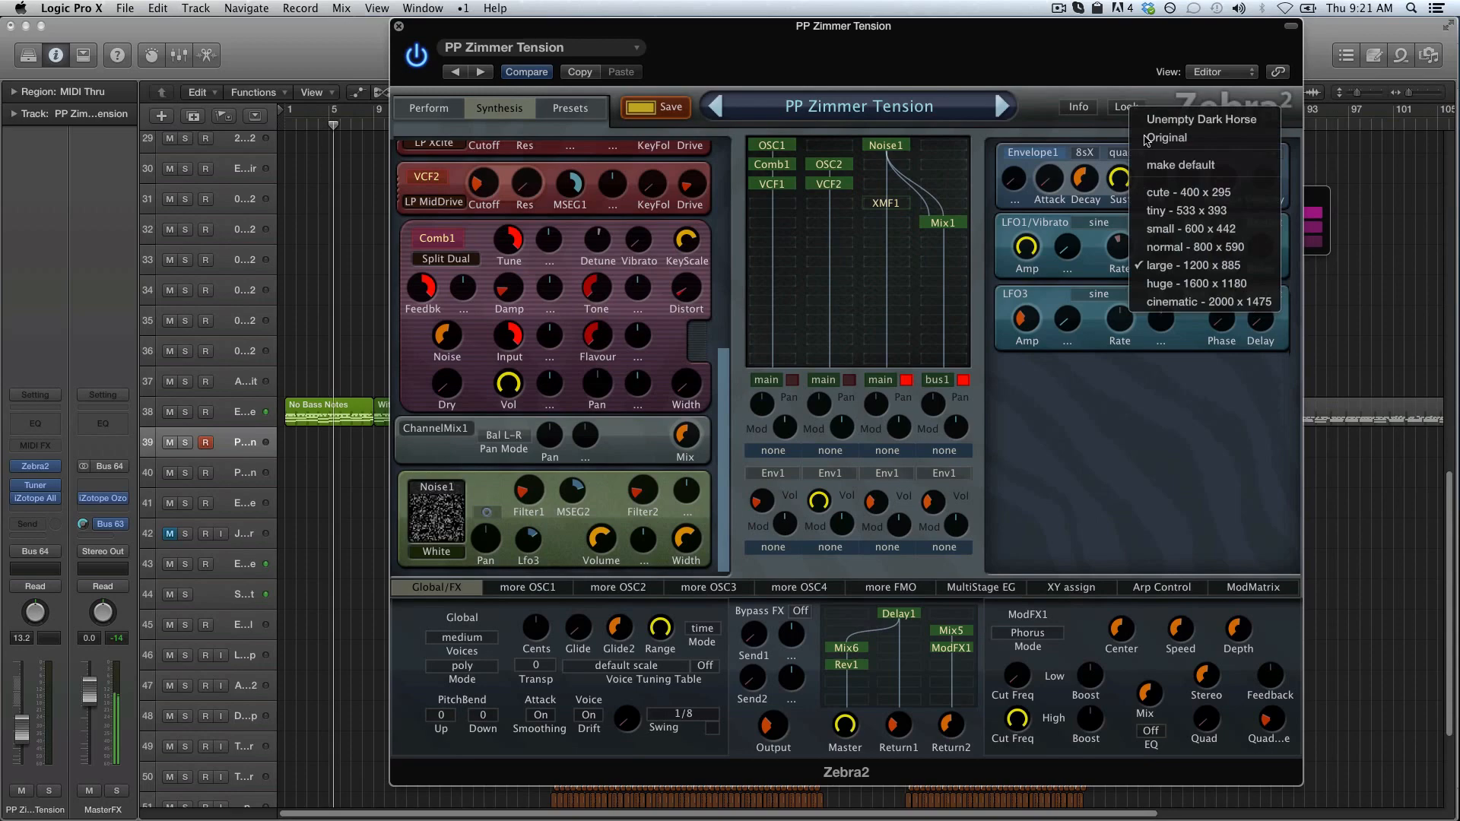
pyautogui.click(1198, 248)
pyautogui.moveTo(820, 71); pyautogui.dragTo(1044, 196)
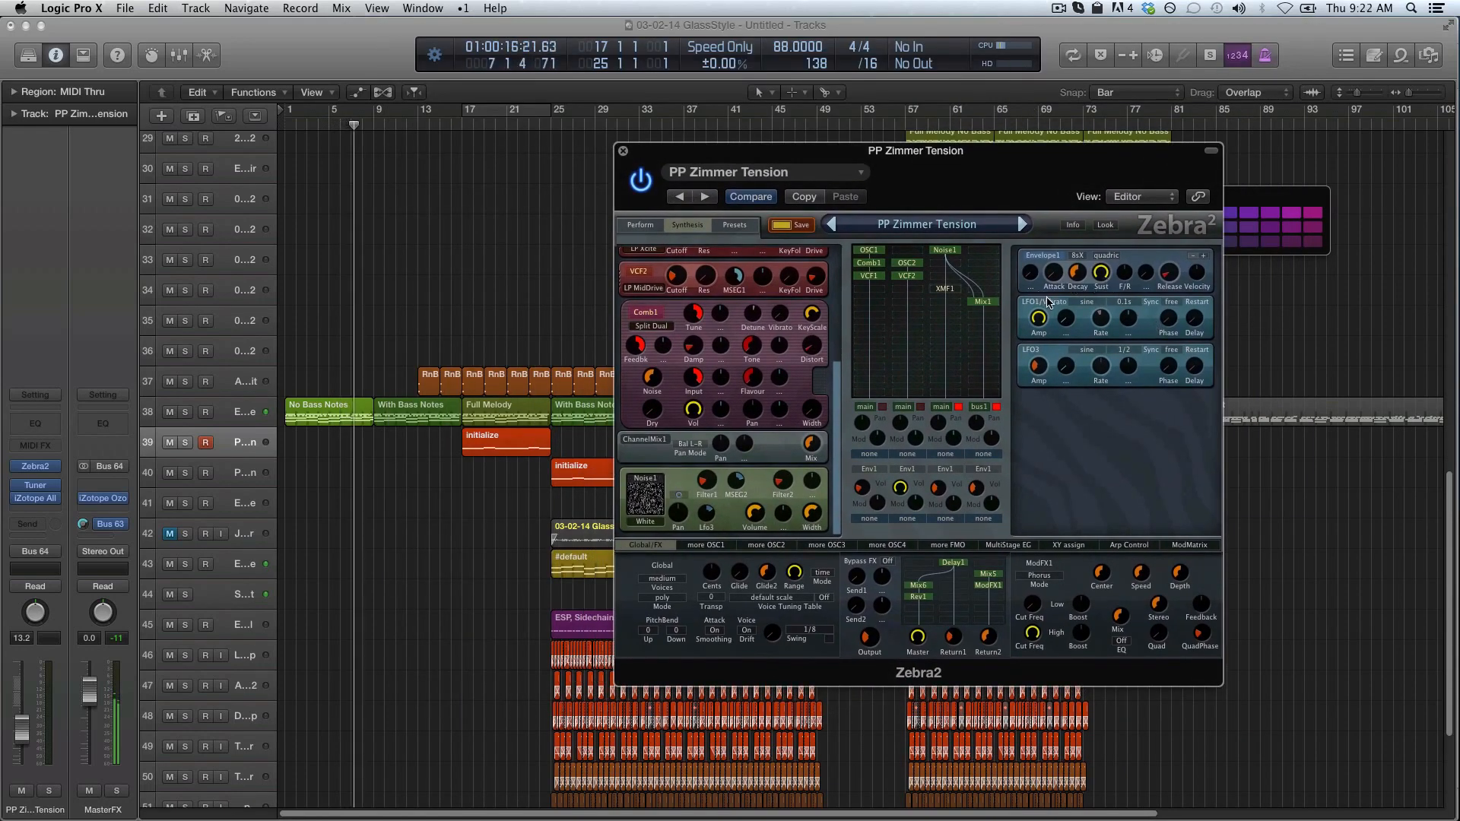
# Bypass Mix1 and Noise1, and remove the XMF1, Mix1 and Noise1 modules from the patch grid.
pyautogui.doubleClick(994, 301)
pyautogui.doubleClick(952, 252)
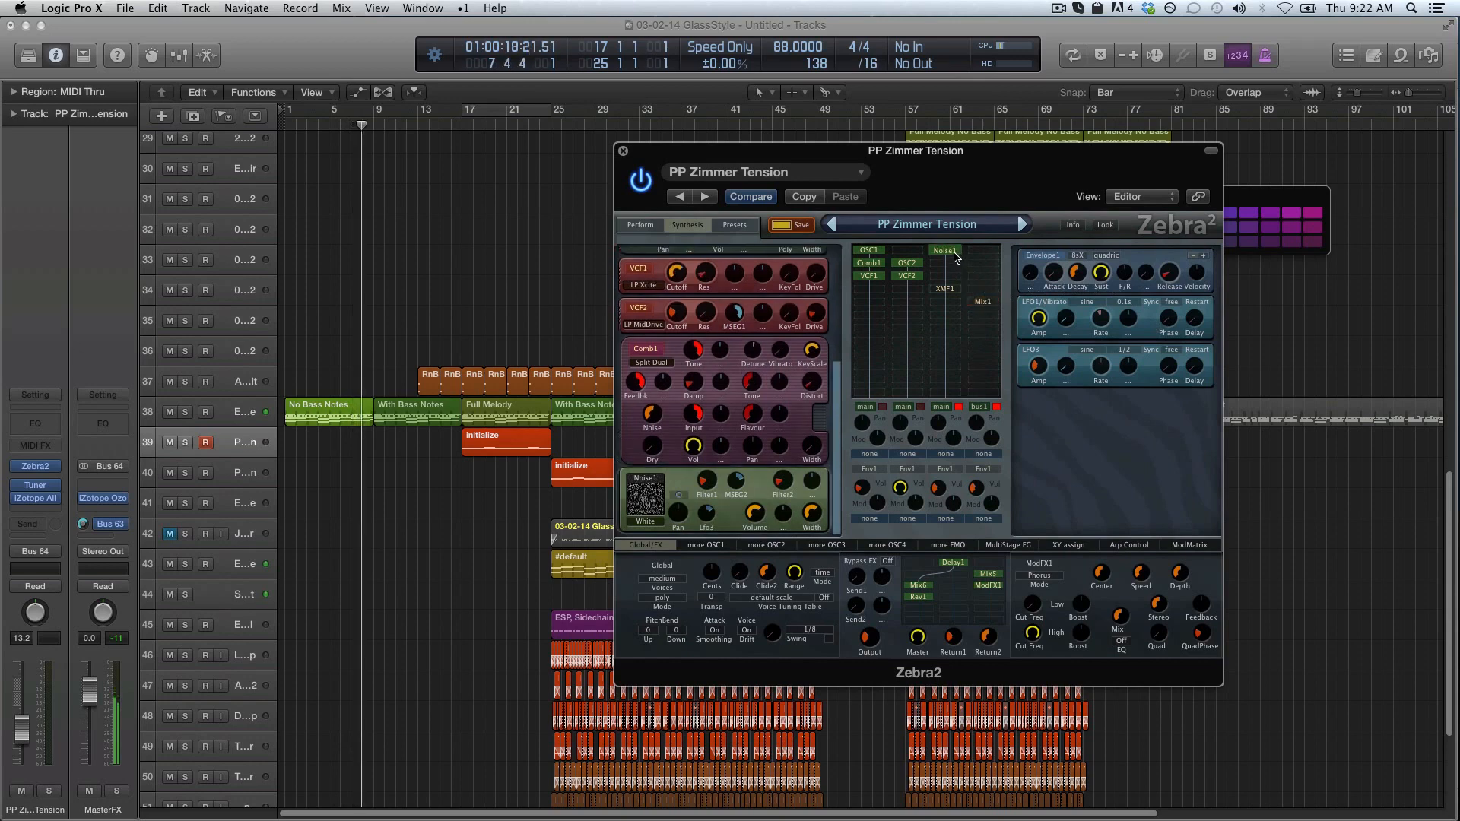
pyautogui.click(952, 294)
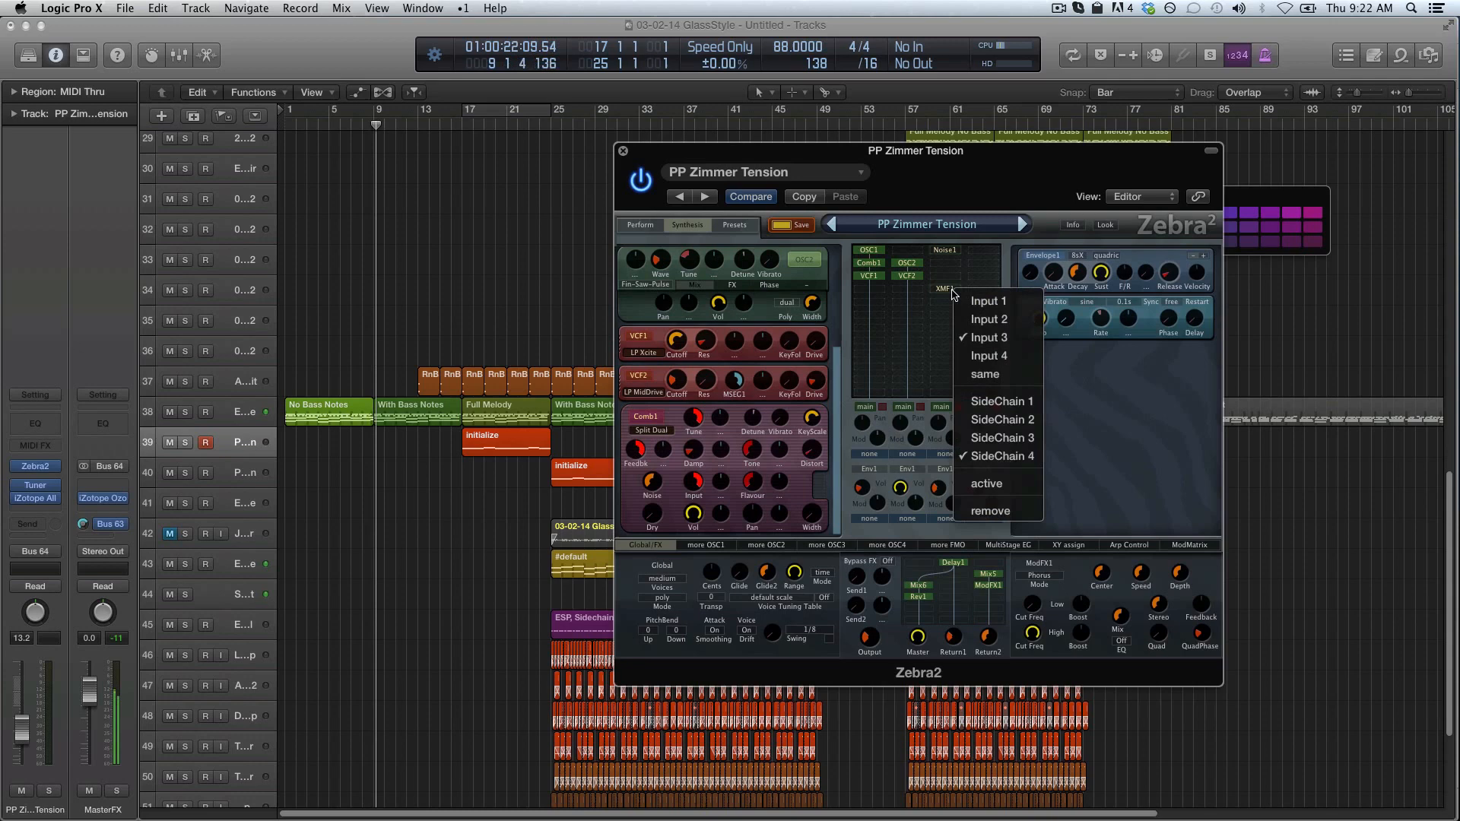
pyautogui.click(996, 511)
pyautogui.click(991, 302)
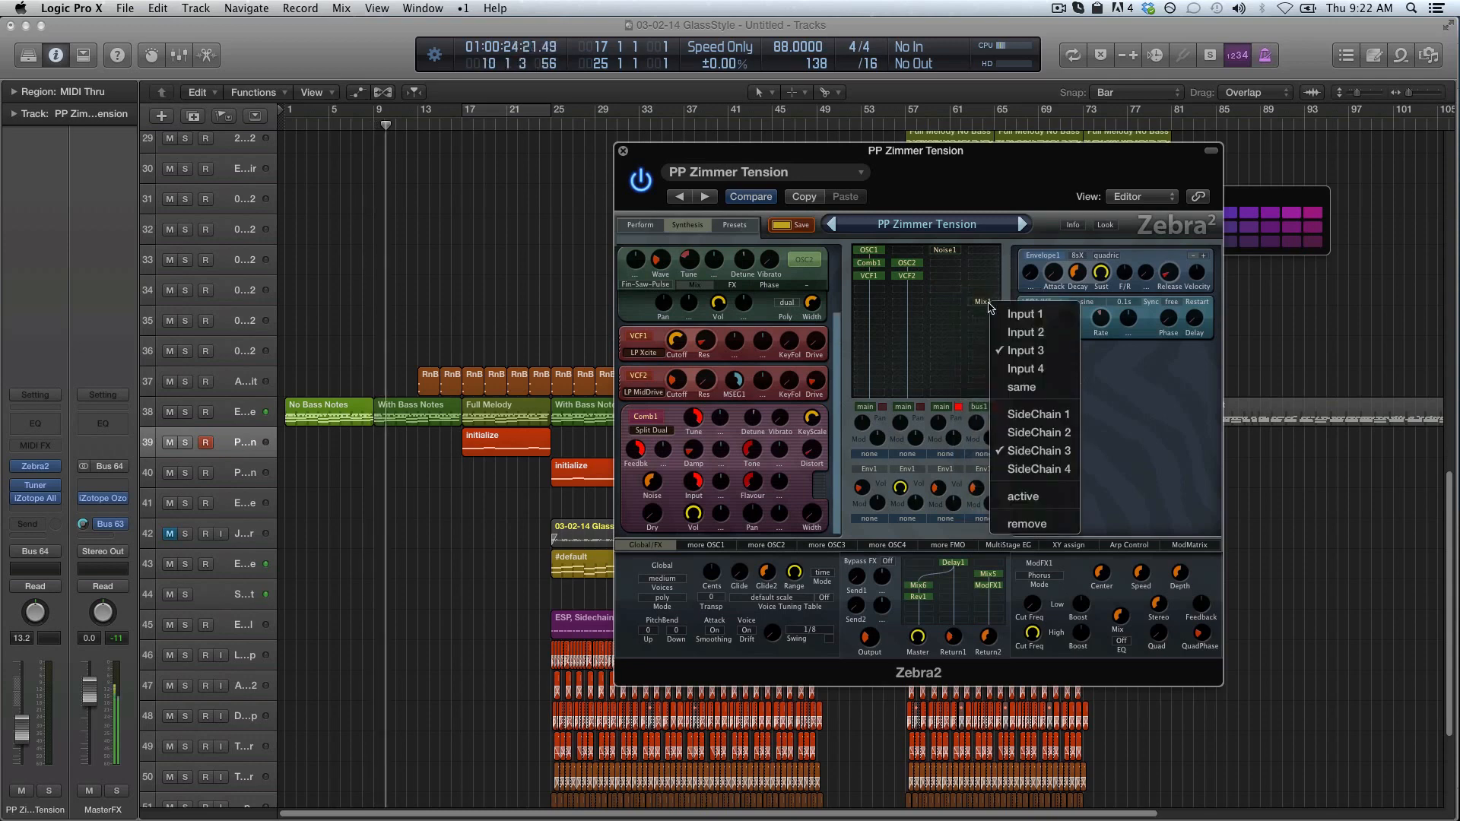
pyautogui.click(1055, 523)
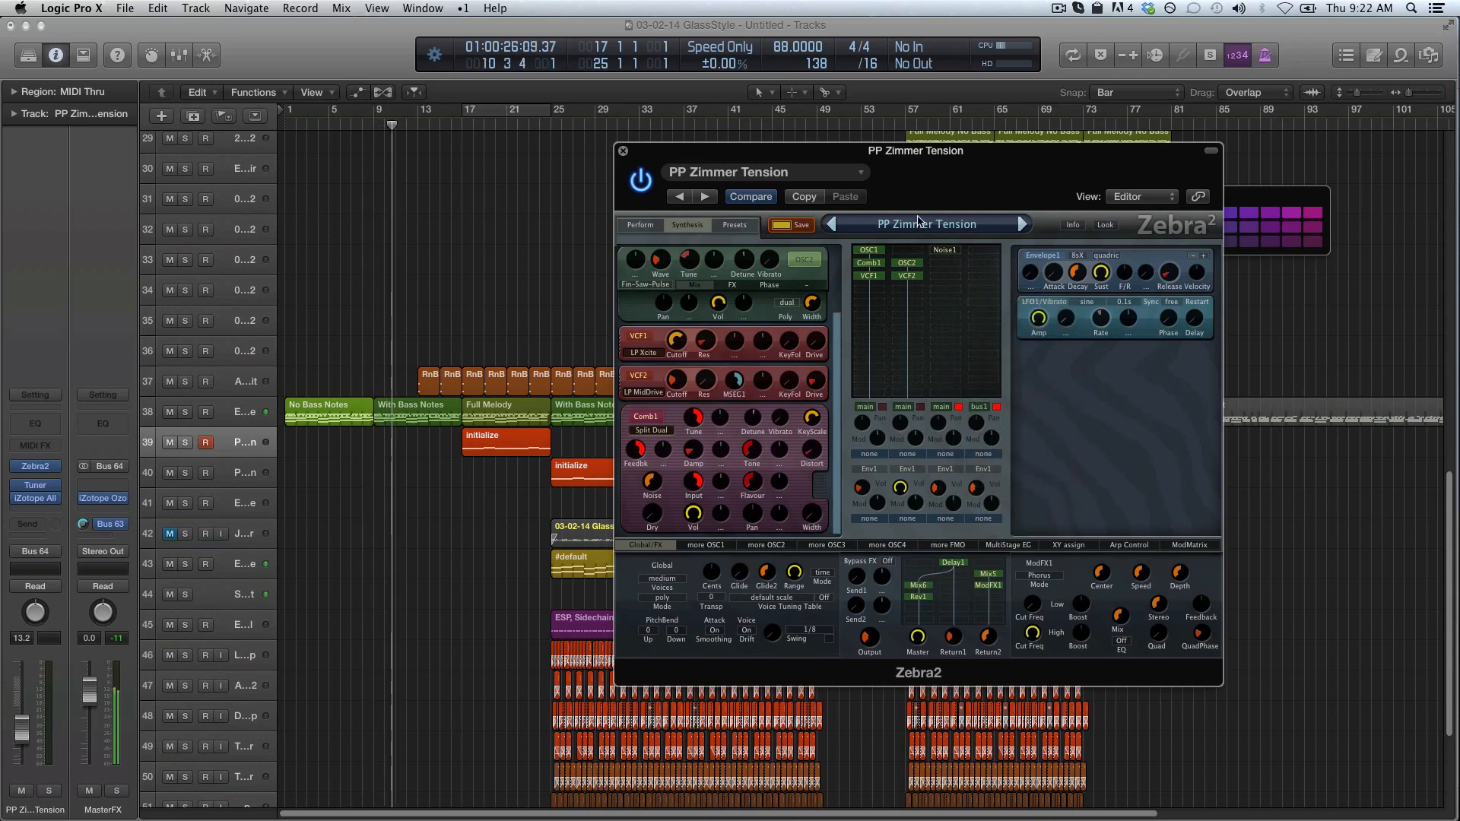
pyautogui.click(946, 252)
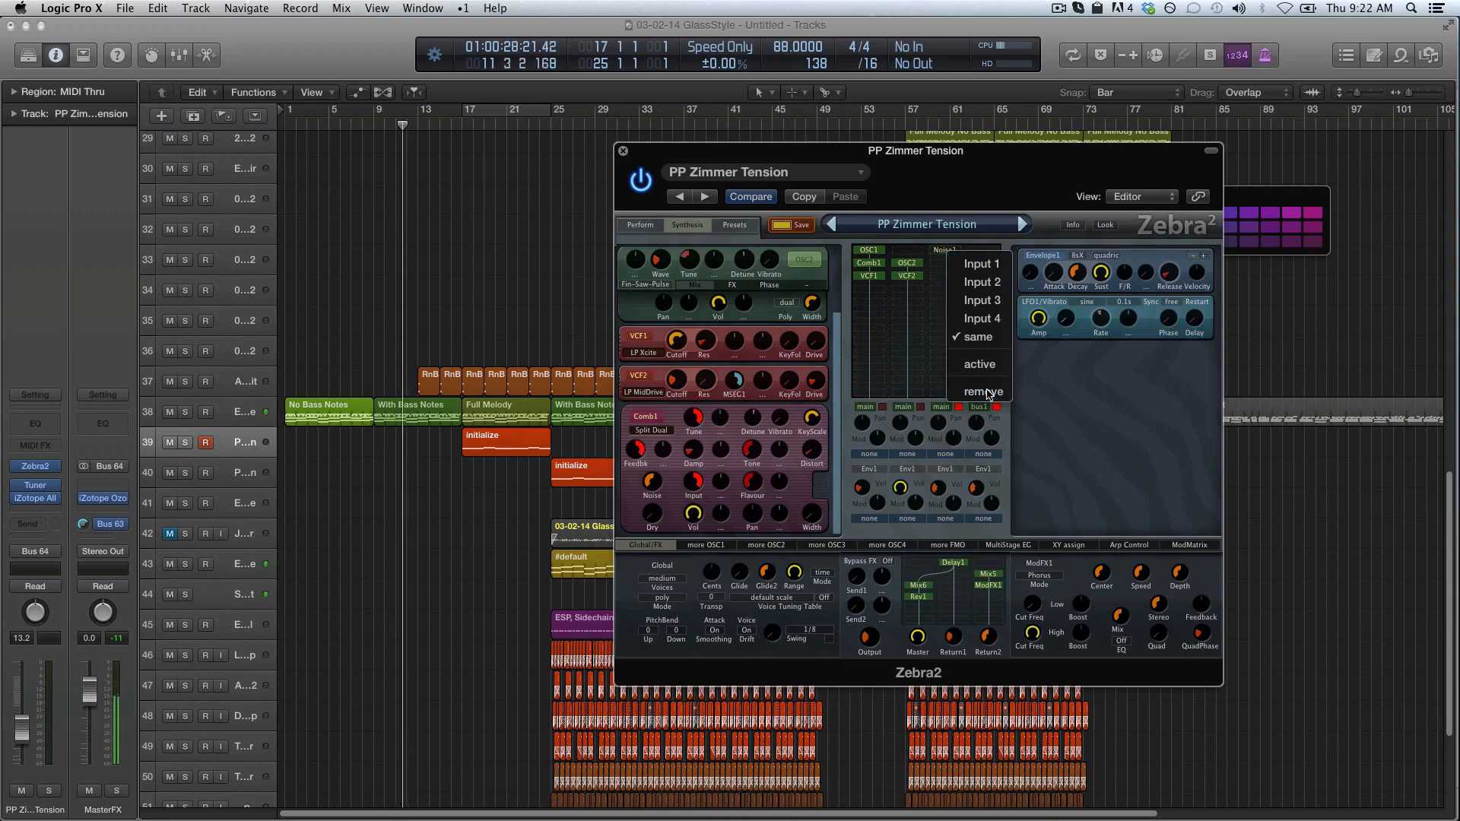
pyautogui.click(983, 391)
# Examine the settings of the OSC1, Comb1, VCF1, OSC2 and VCF2 modules in the patch grid.
pyautogui.click(873, 255)
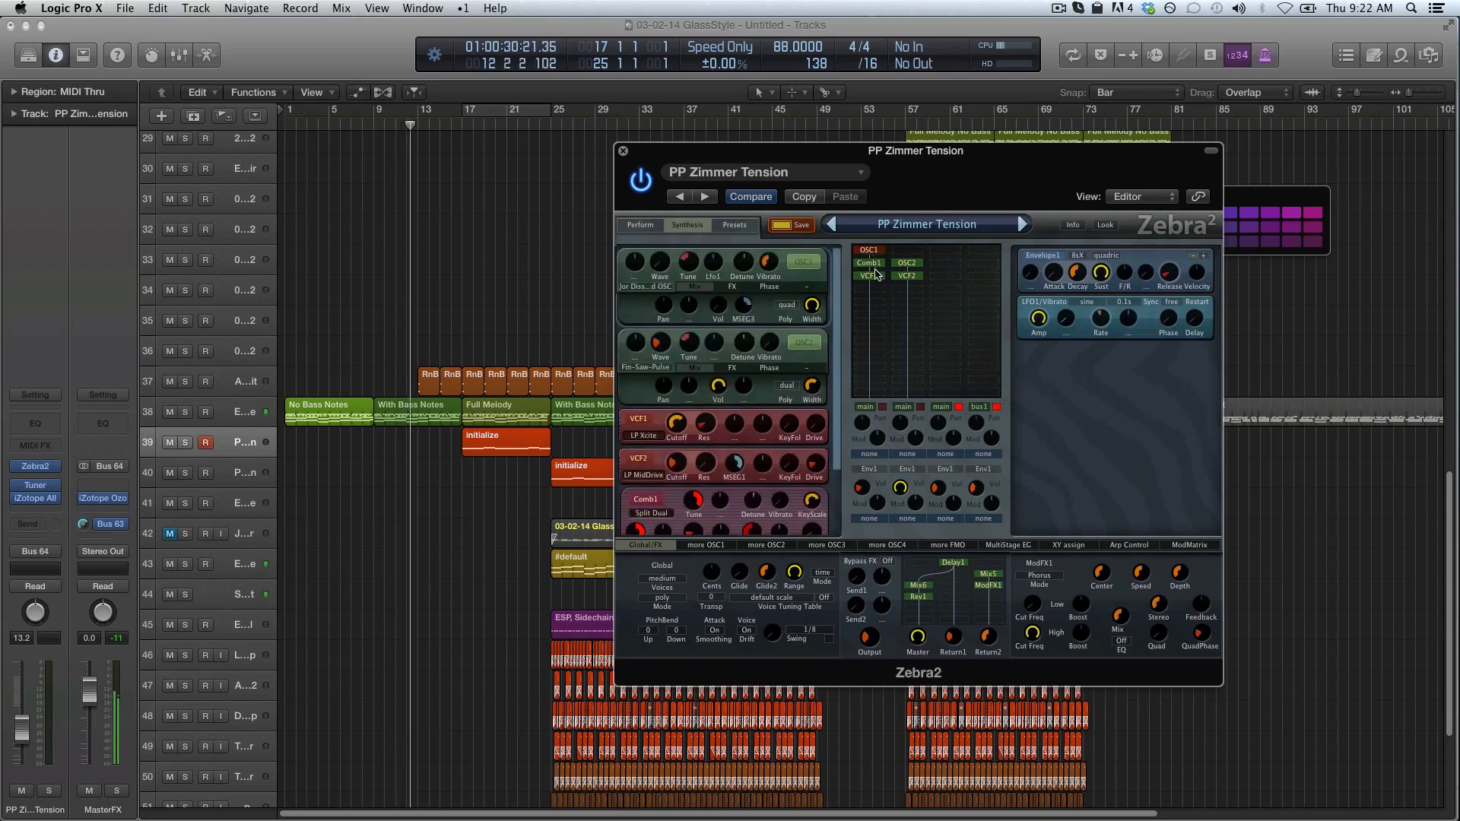
pyautogui.click(877, 264)
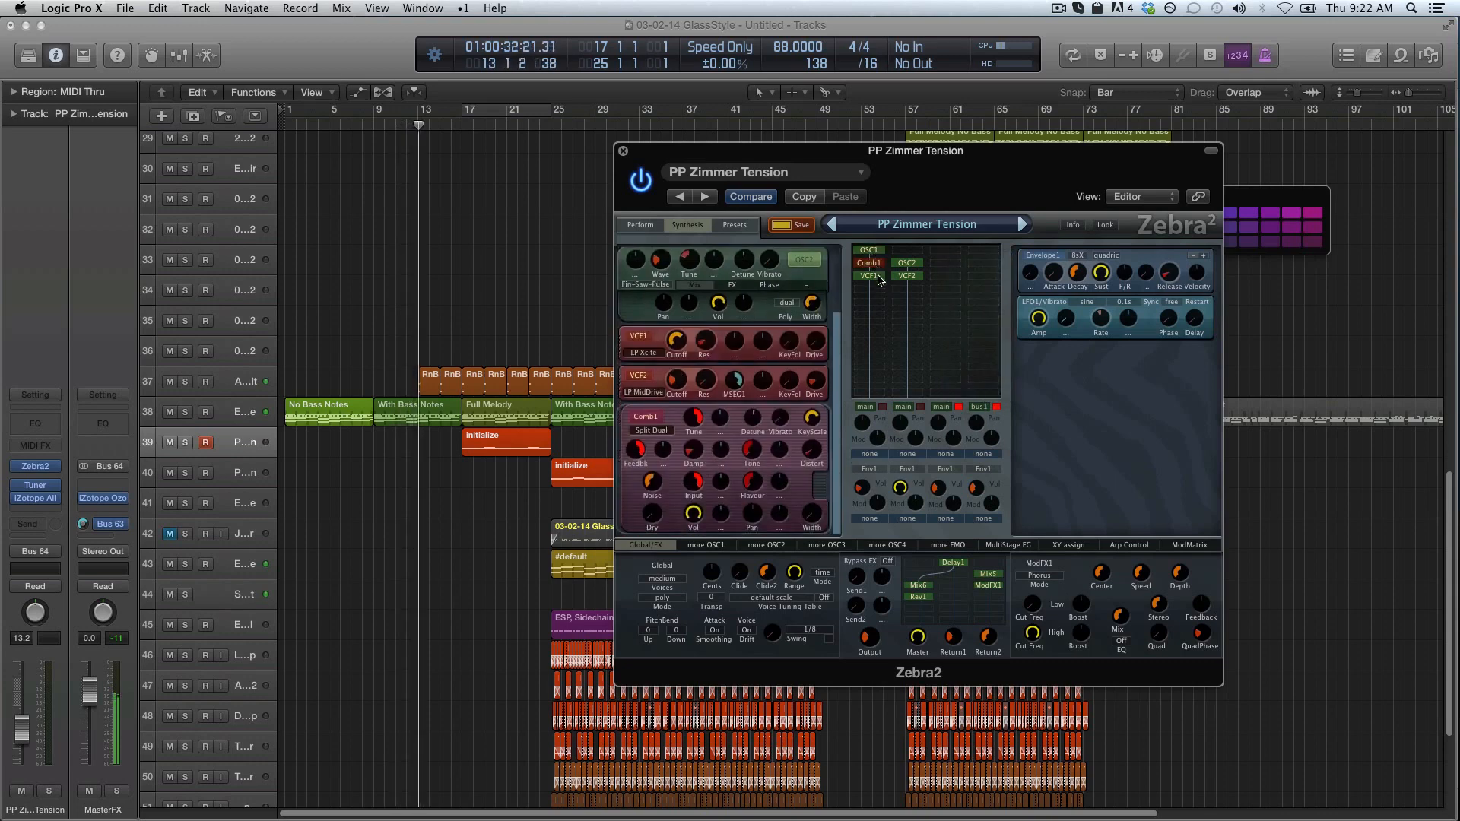
pyautogui.click(879, 278)
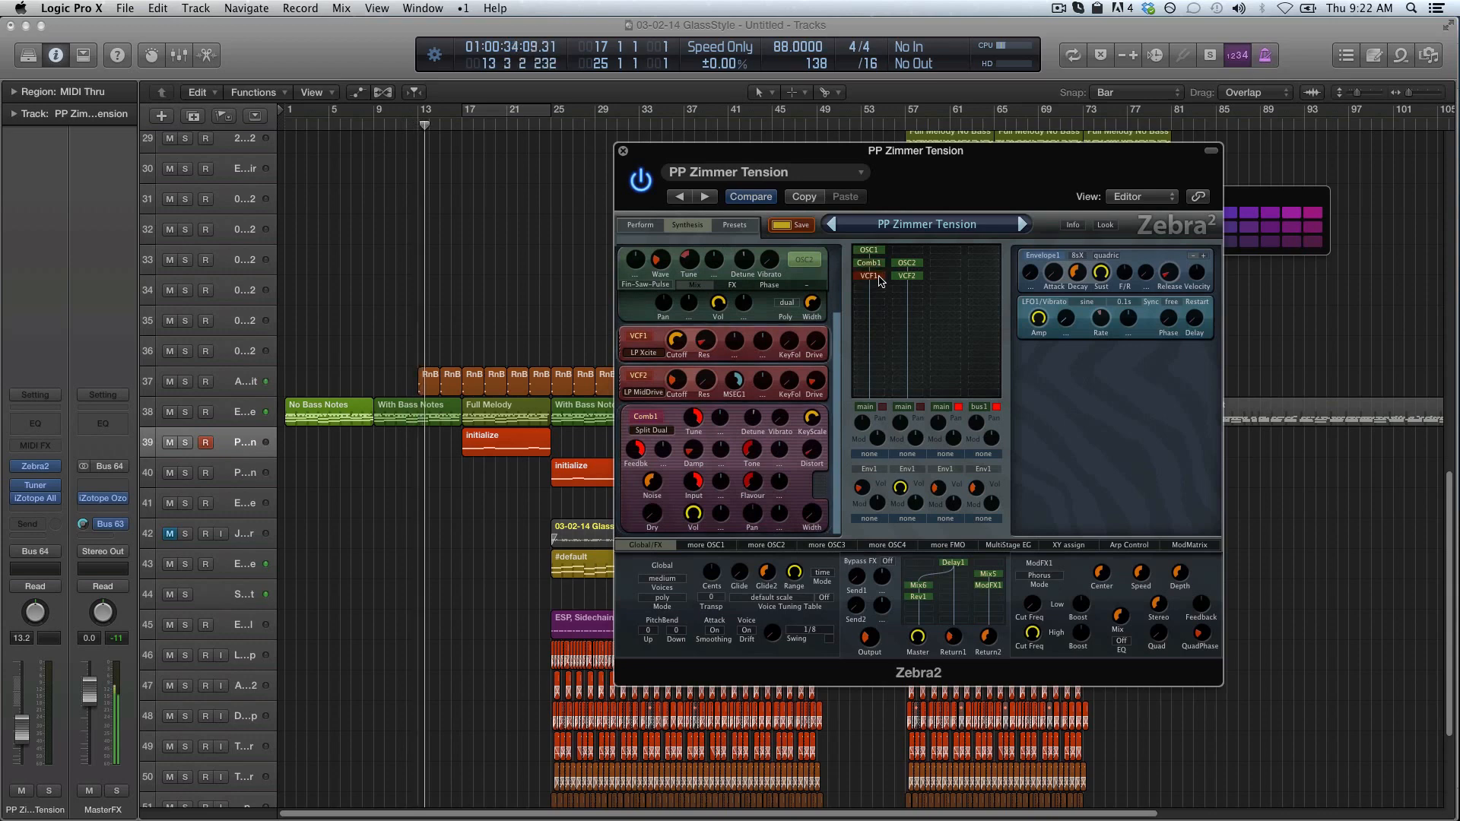
pyautogui.click(918, 263)
pyautogui.click(914, 276)
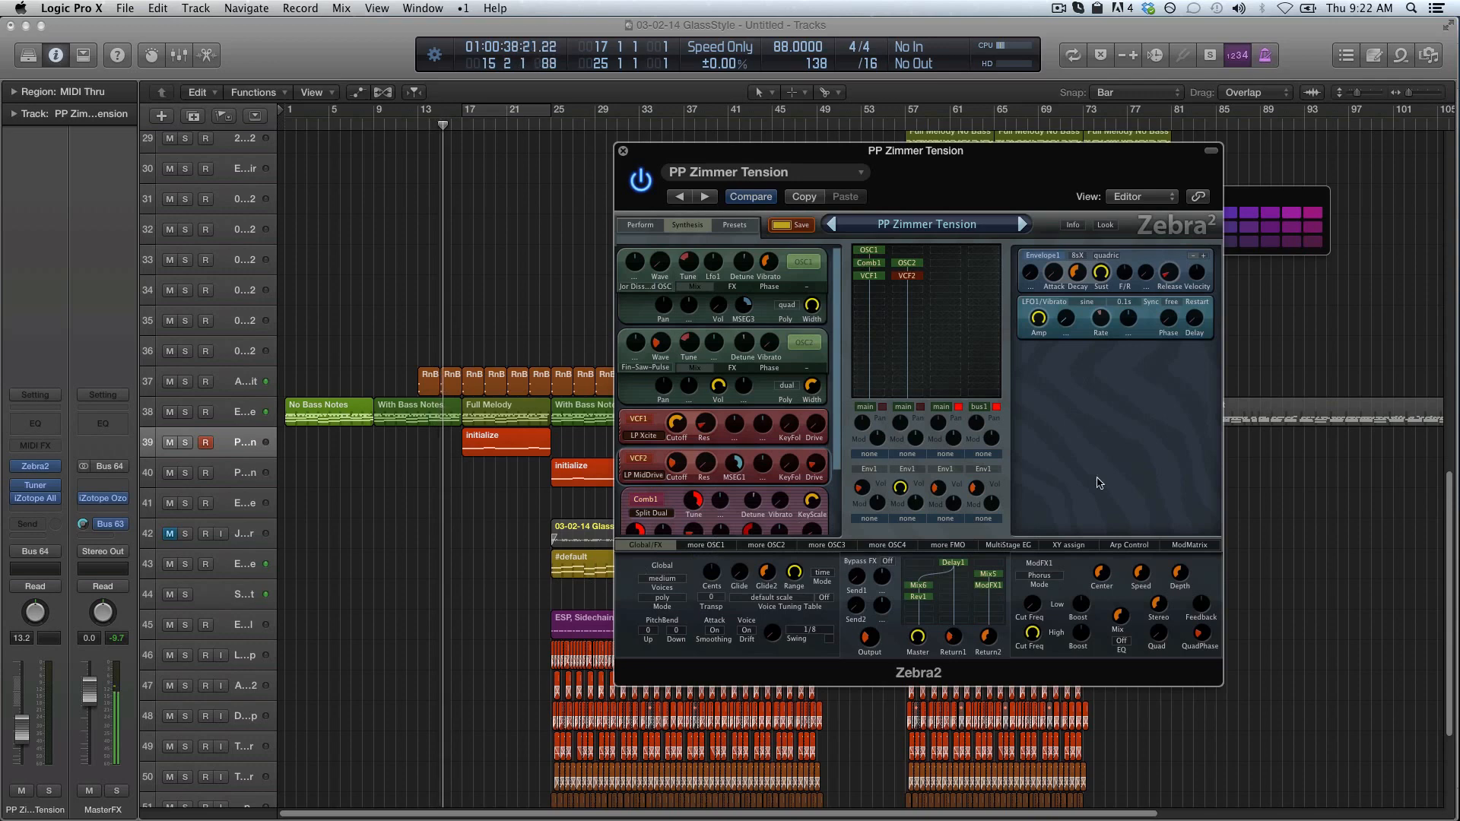
# Review the multi-stage envelope curves of MSEG1 to MSEG4, finishing on MSEG1.
pyautogui.click(1008, 545)
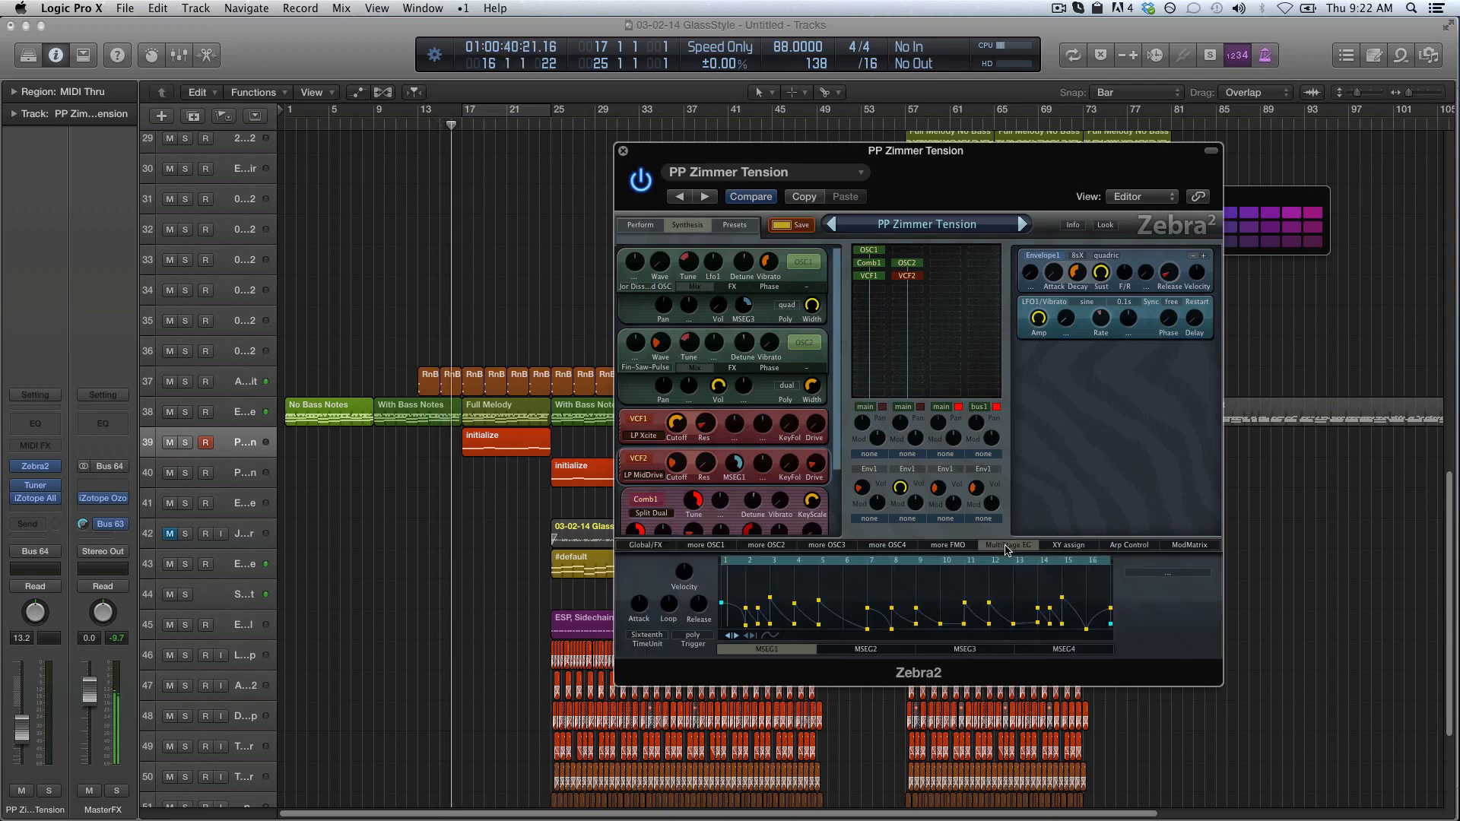
pyautogui.click(893, 649)
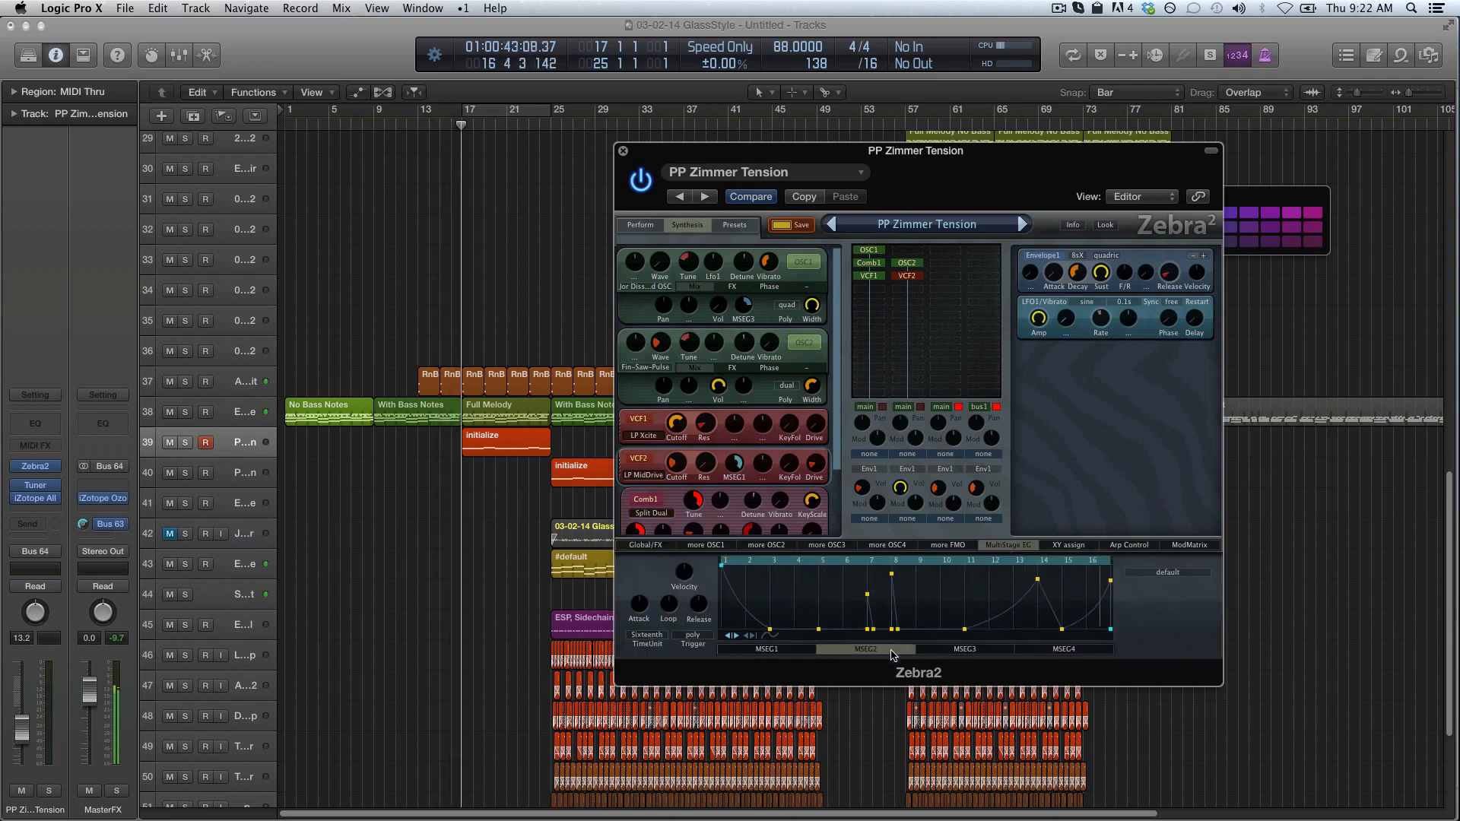
pyautogui.click(957, 650)
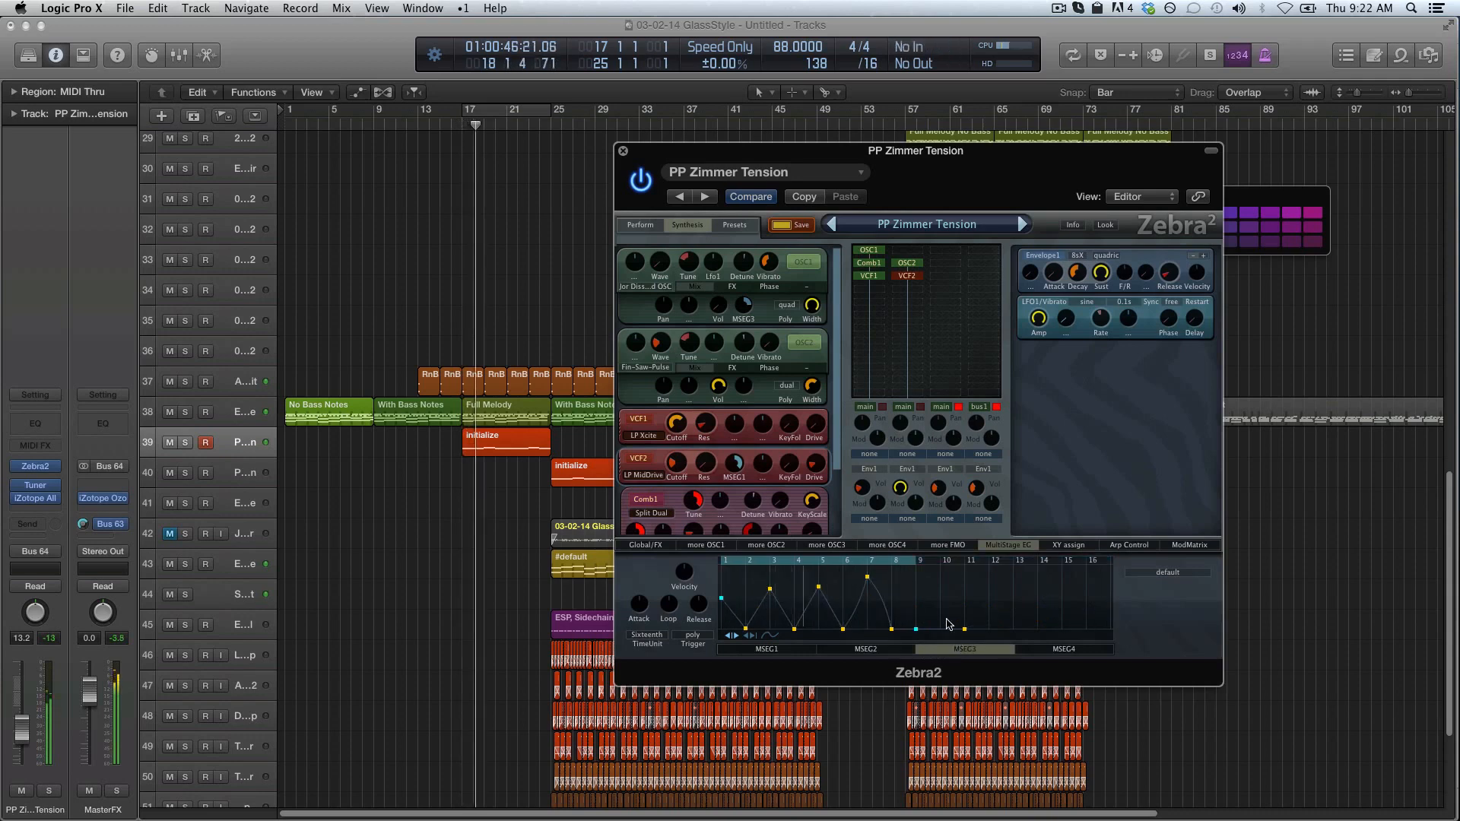
pyautogui.moveTo(942, 560); pyautogui.dragTo(955, 536)
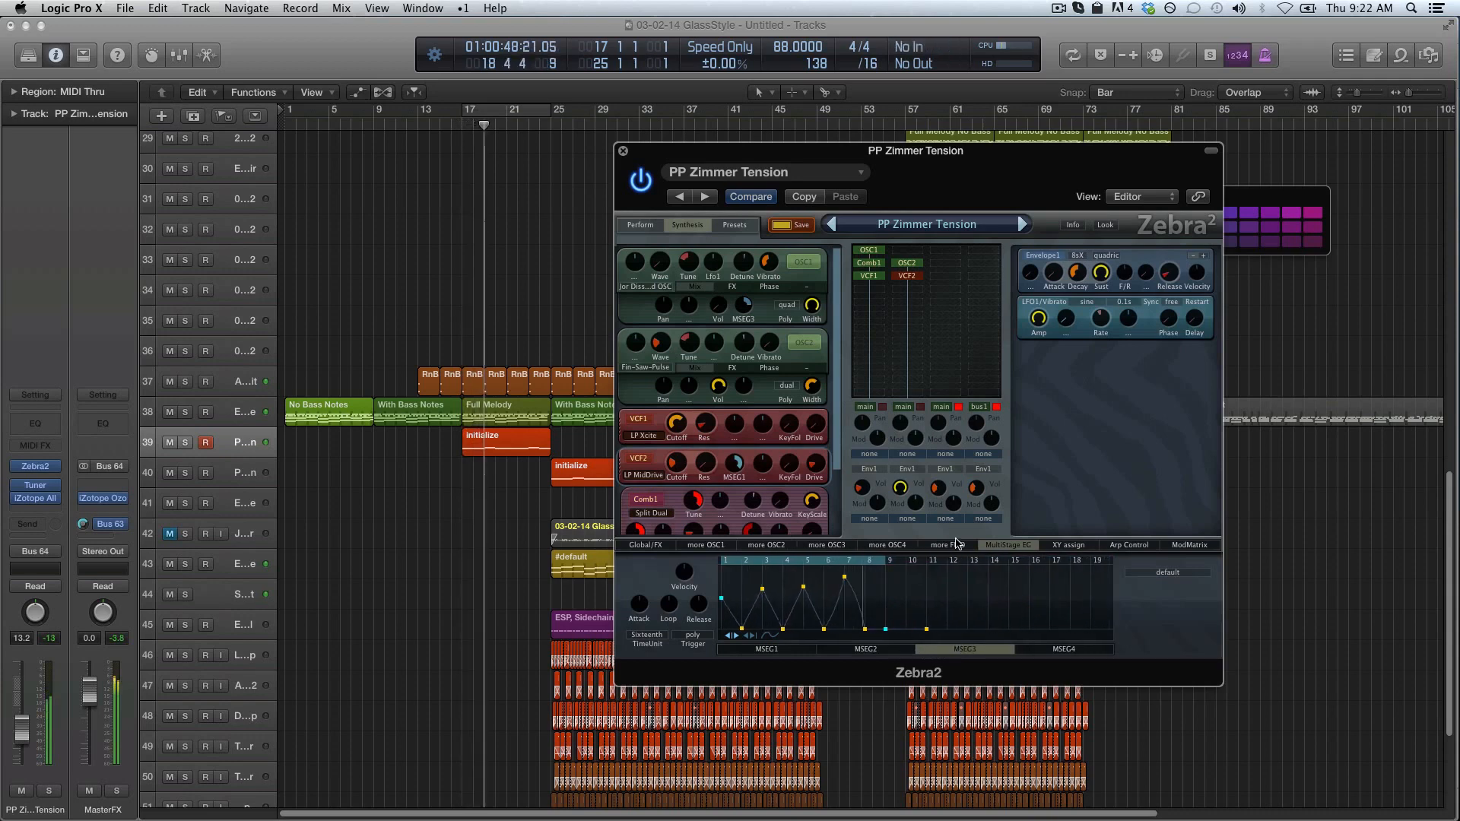
pyautogui.click(887, 650)
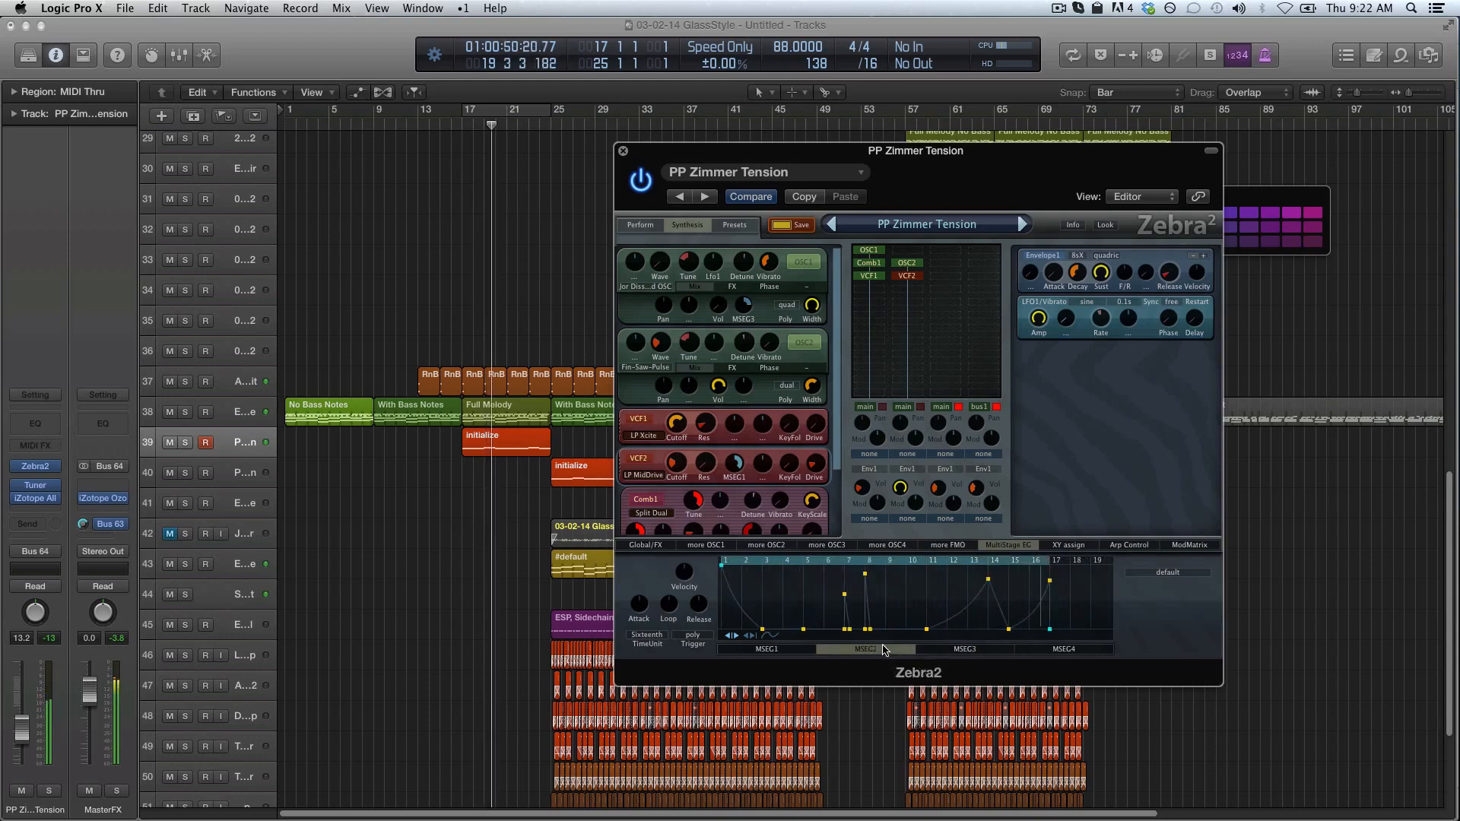
pyautogui.click(774, 651)
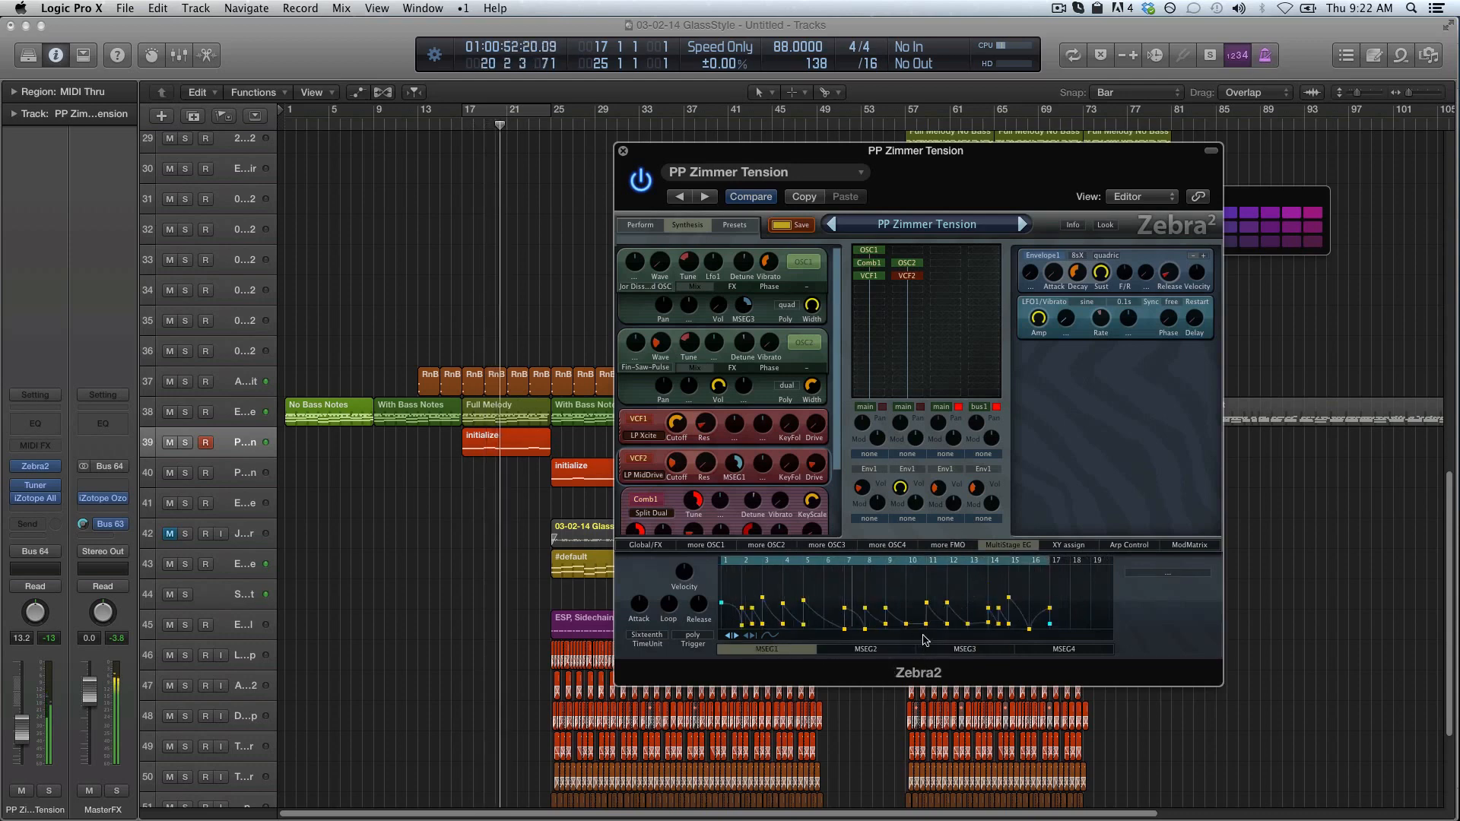
pyautogui.click(1087, 651)
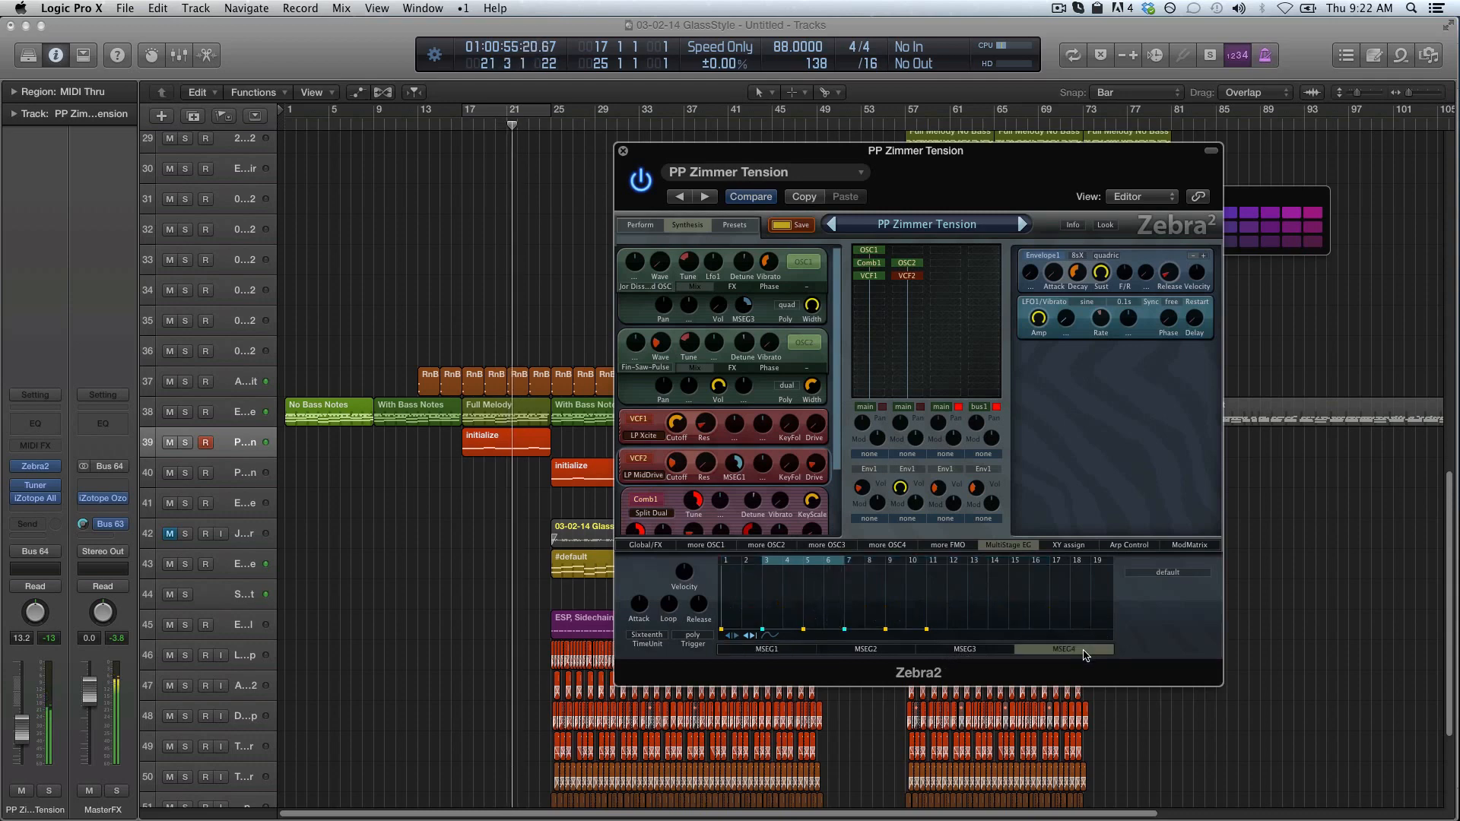
pyautogui.click(791, 651)
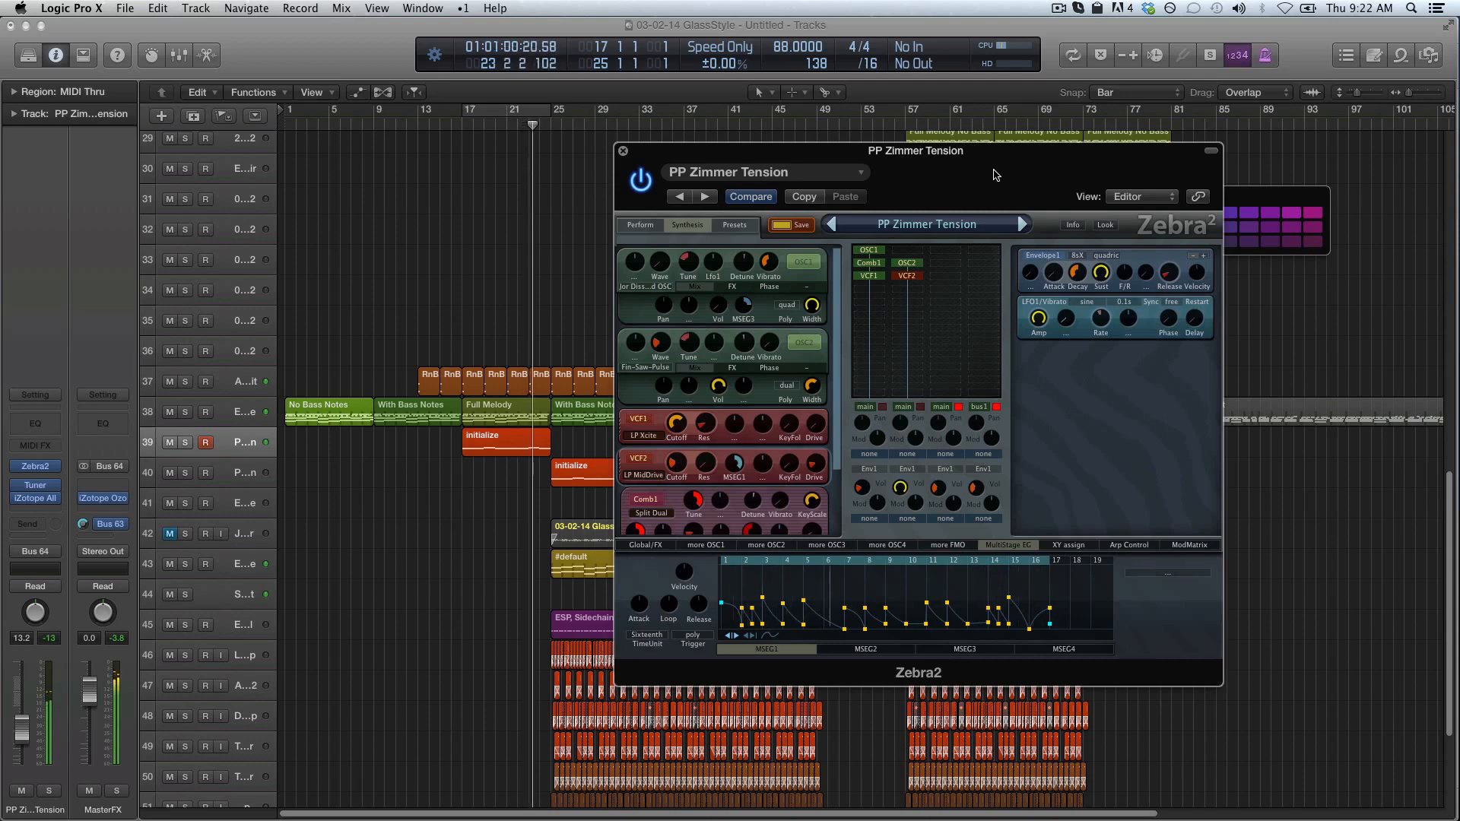
# Set the cycle range to the initialize region at bar 25 and enlarge the Zebra2 interface to large - 1200 x 885.
pyautogui.click(561, 487)
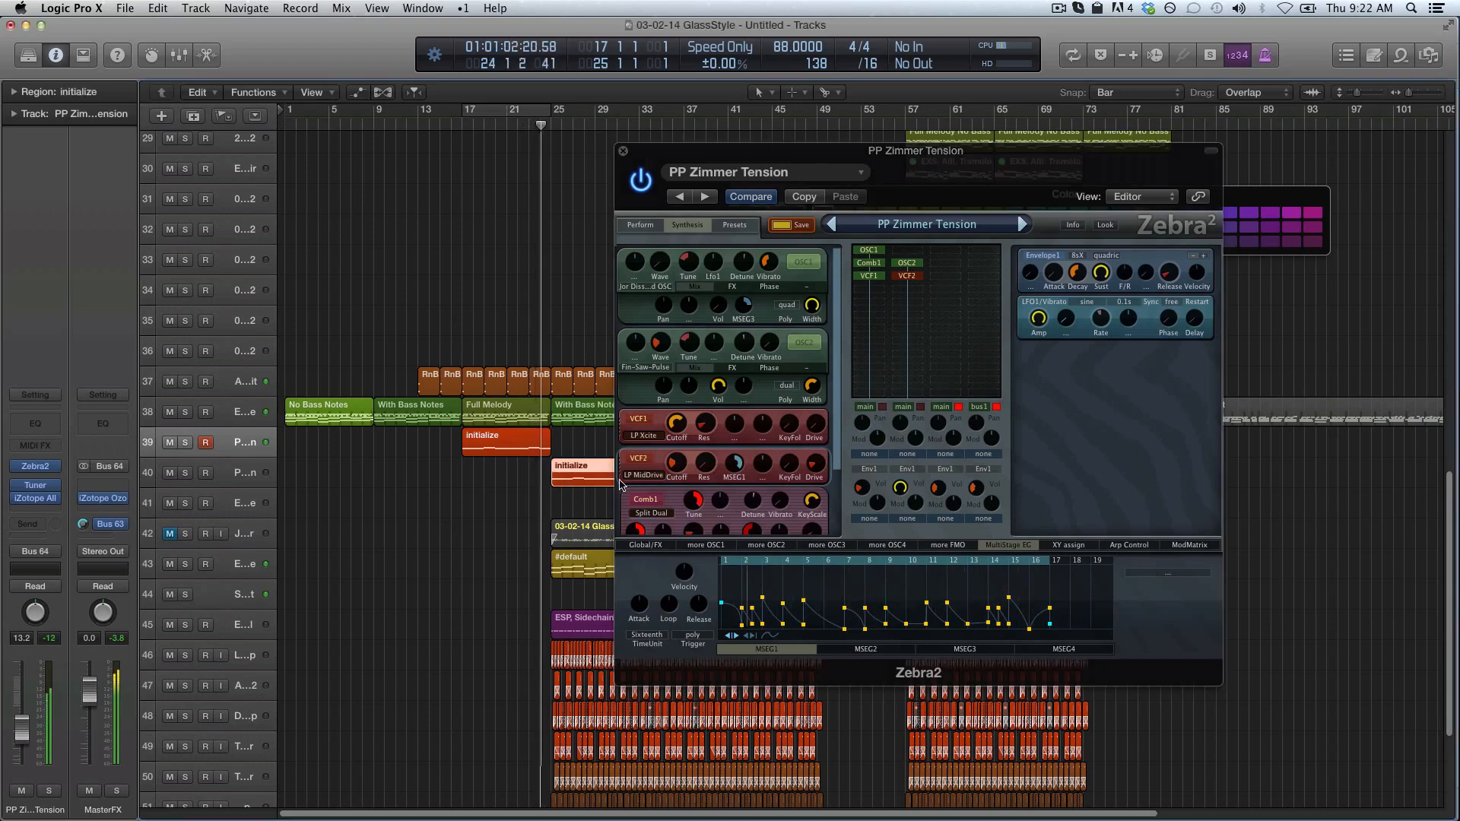
pyautogui.press('u')
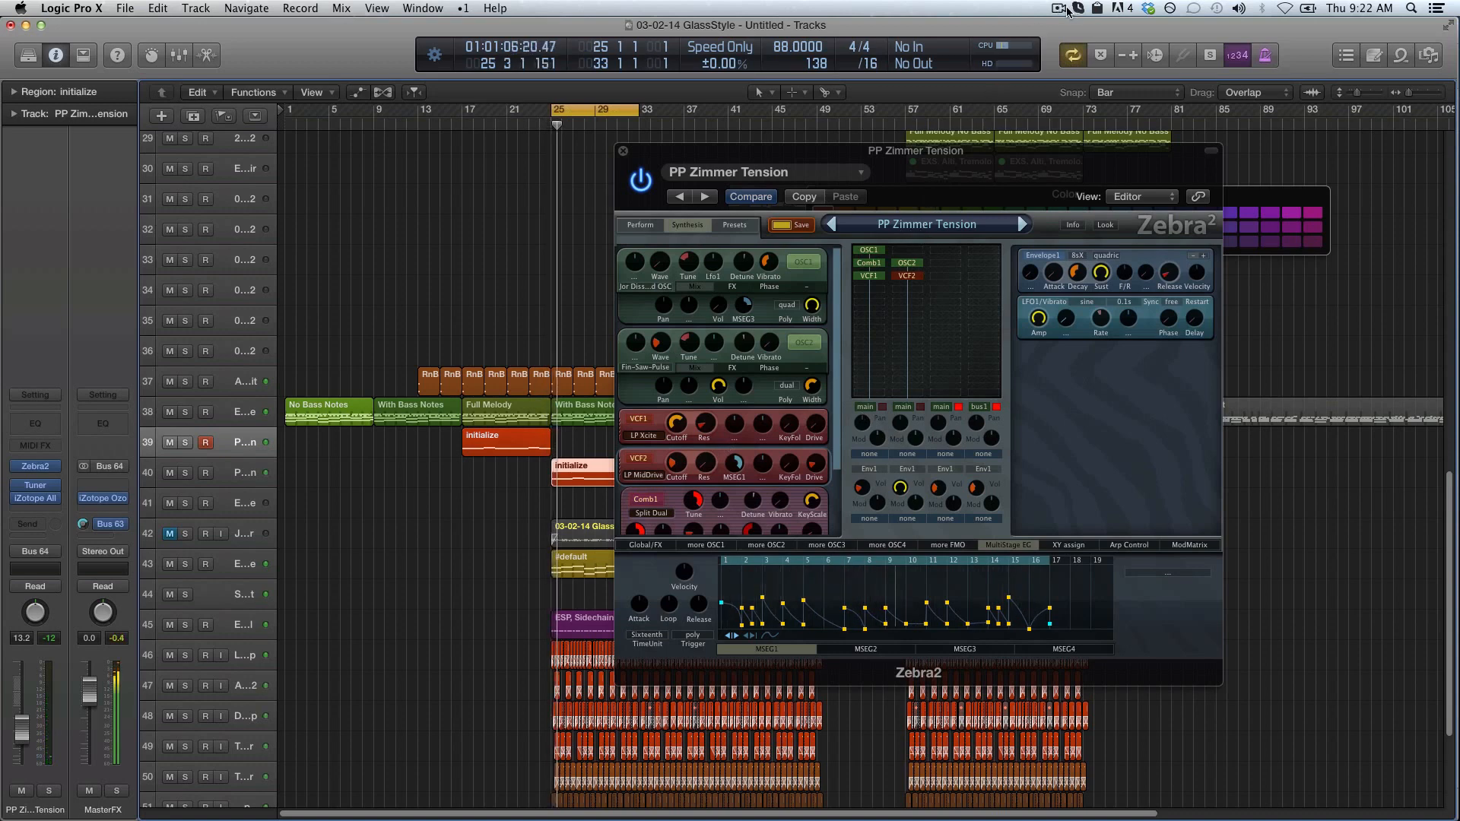
pyautogui.click(1107, 225)
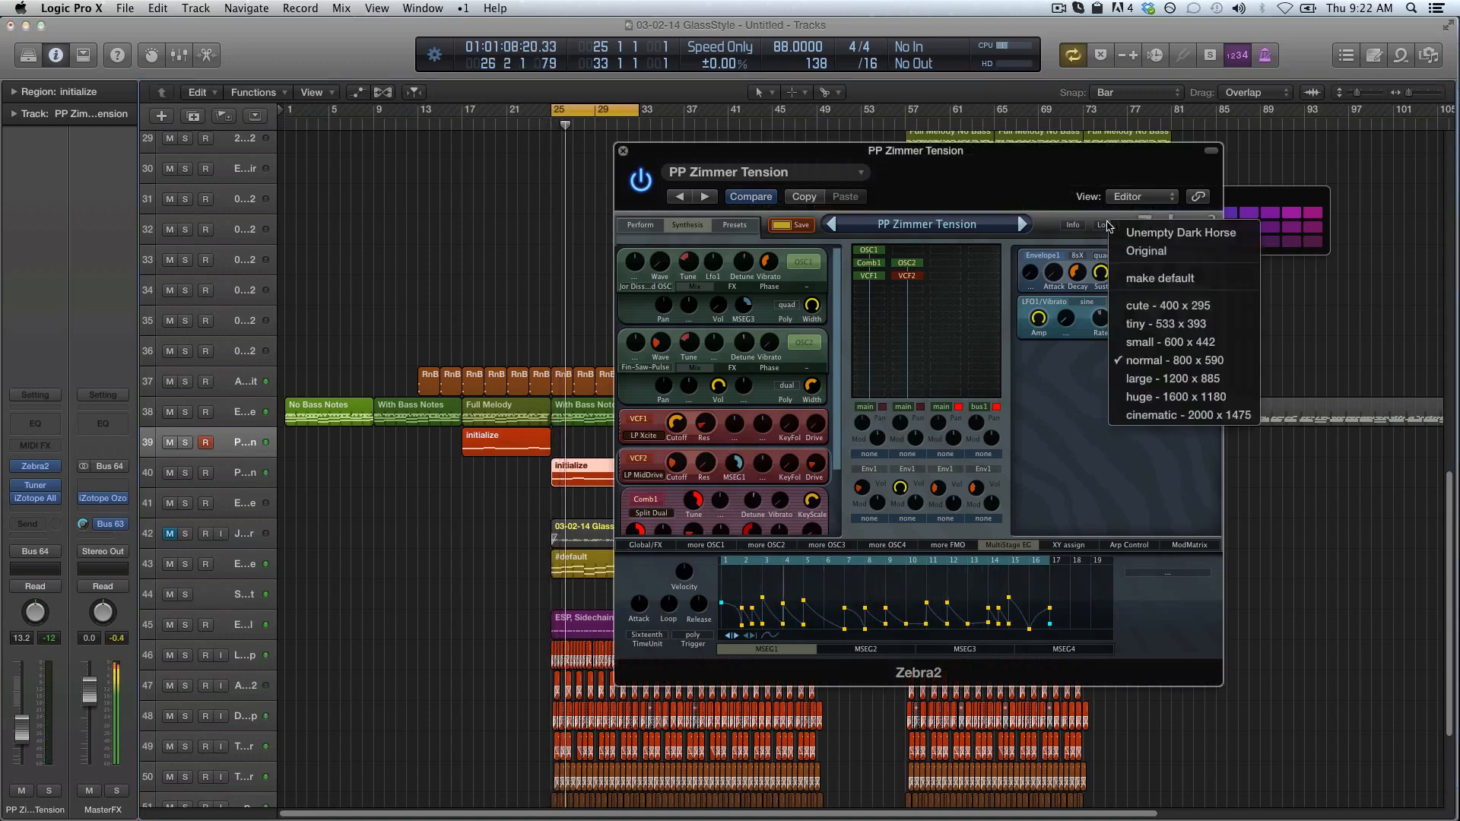
pyautogui.click(1019, 203)
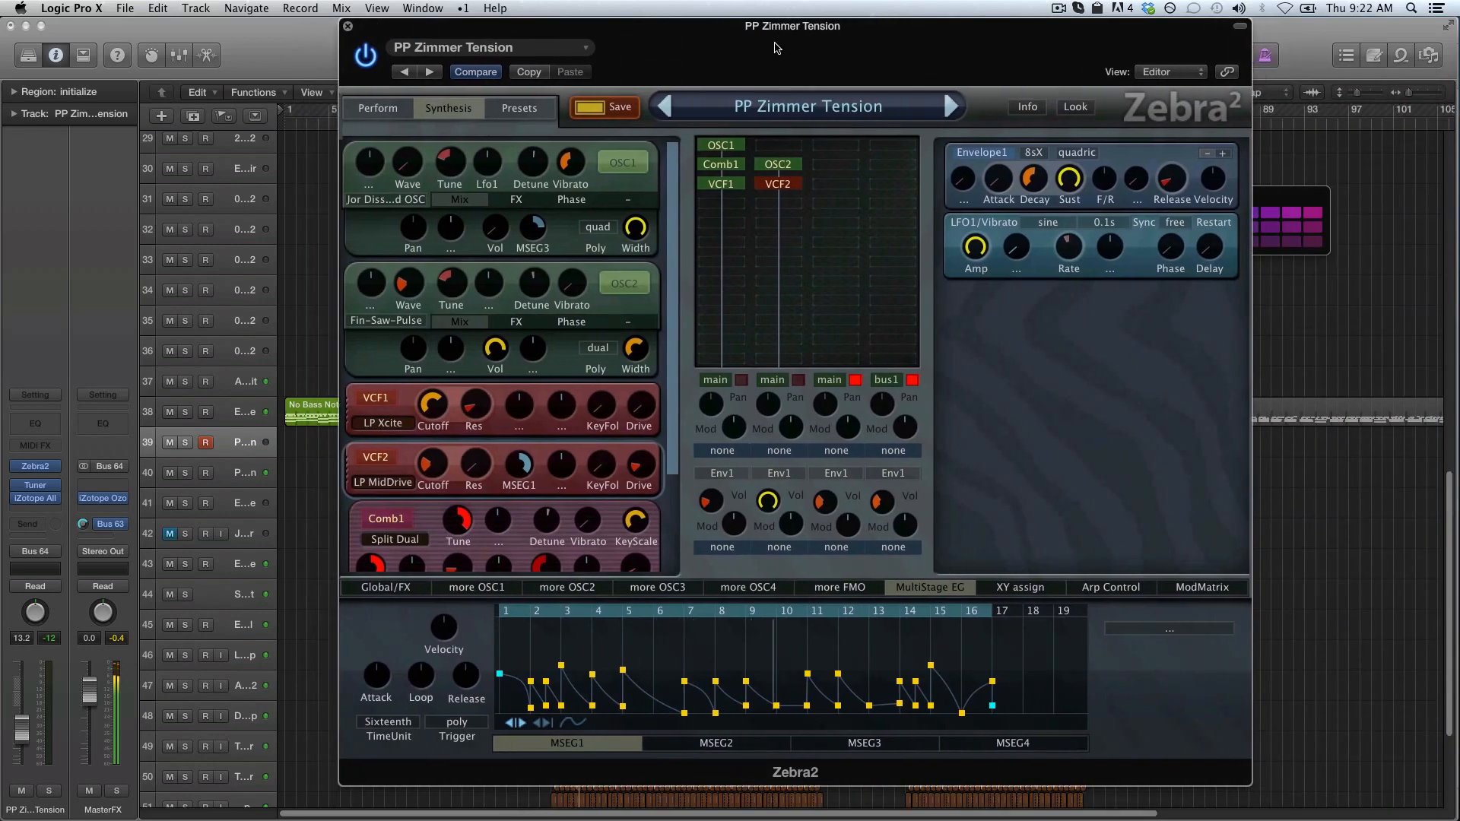
pyautogui.moveTo(776, 48); pyautogui.dragTo(775, 59)
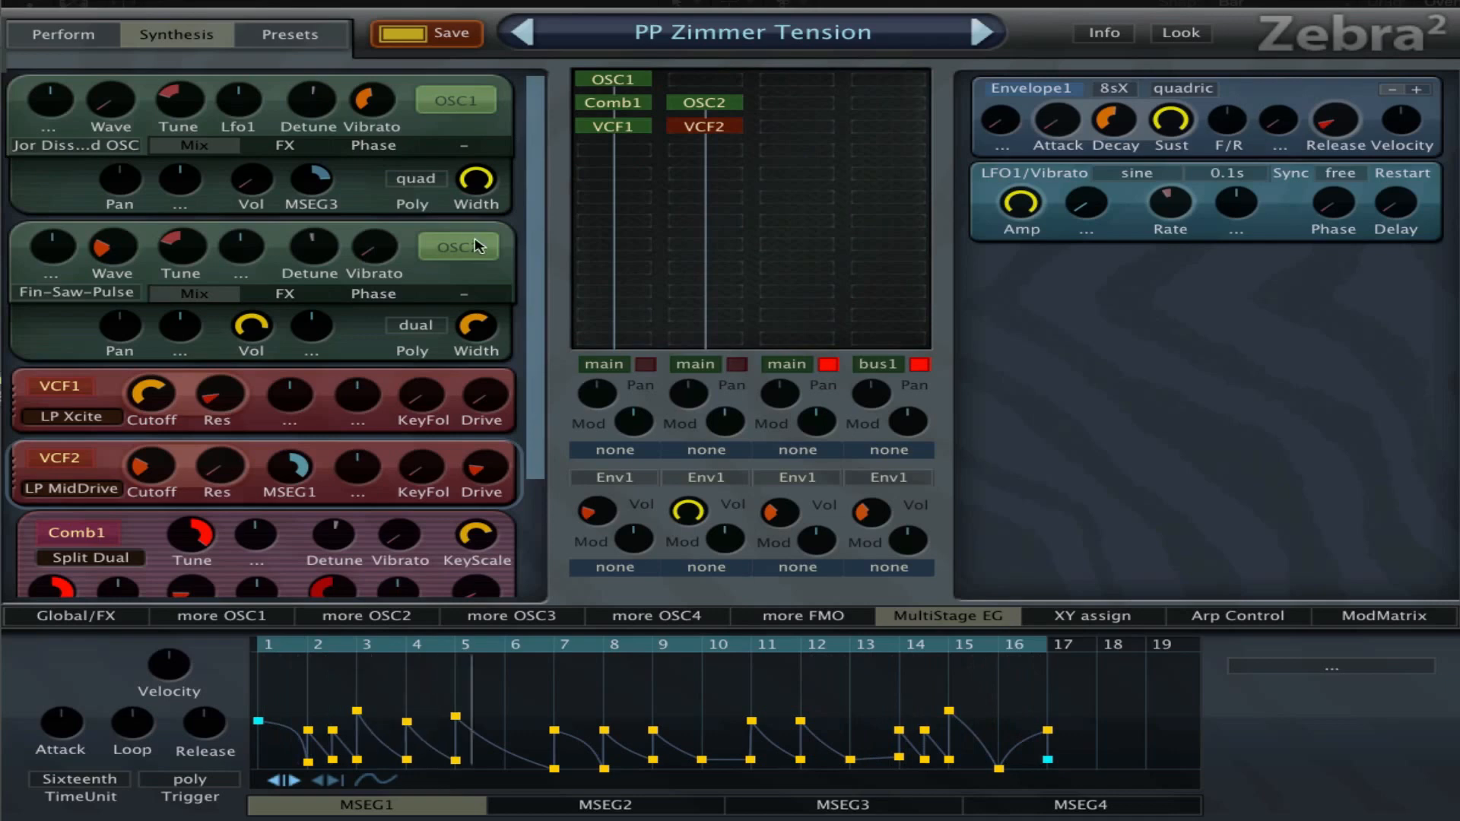
# Toggle the mute of the OSC2 lane and show the Synthesis page of the PP Zimmer Tension patch.
pyautogui.click(737, 365)
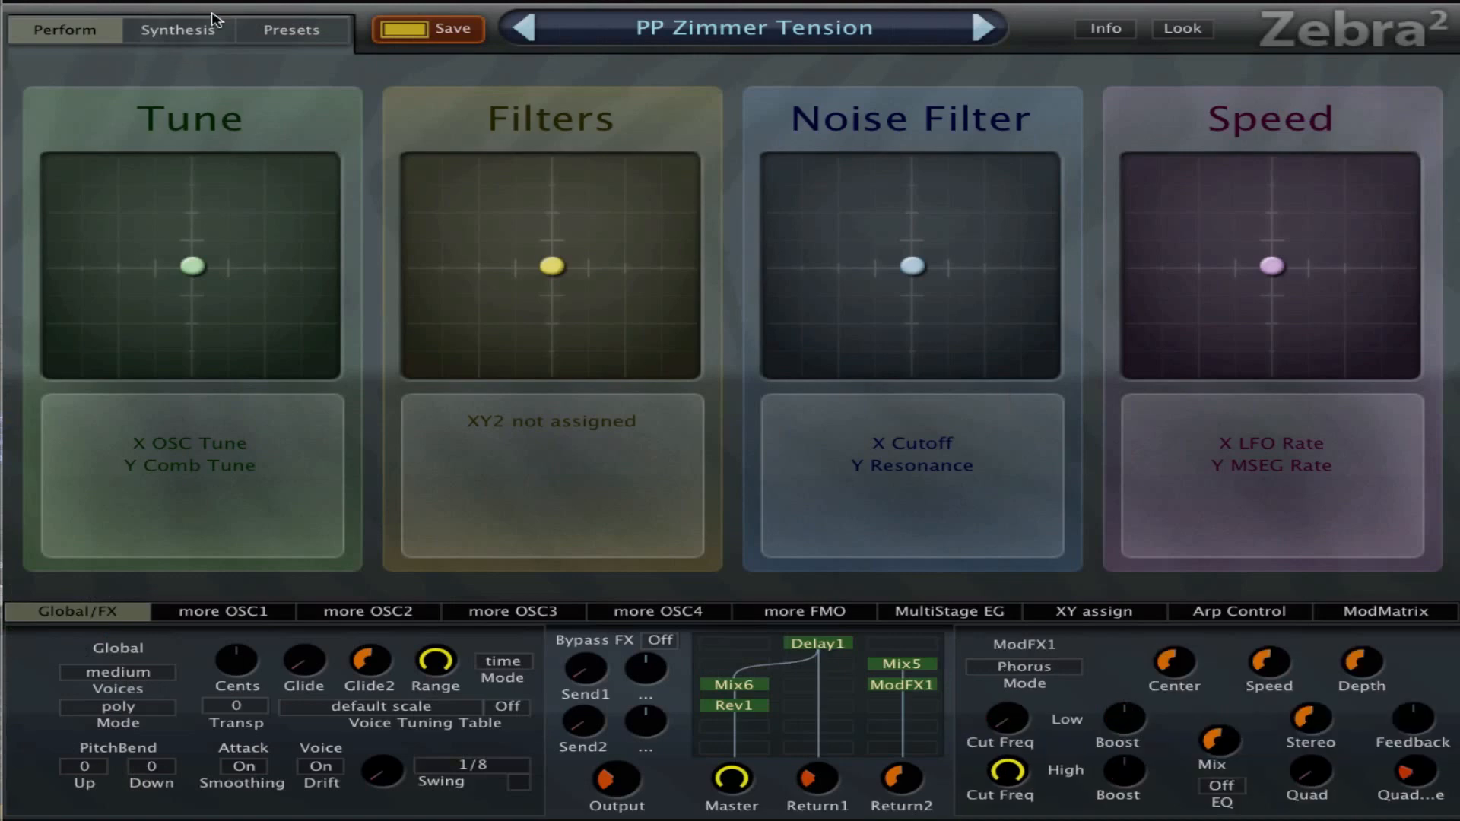
pyautogui.click(179, 30)
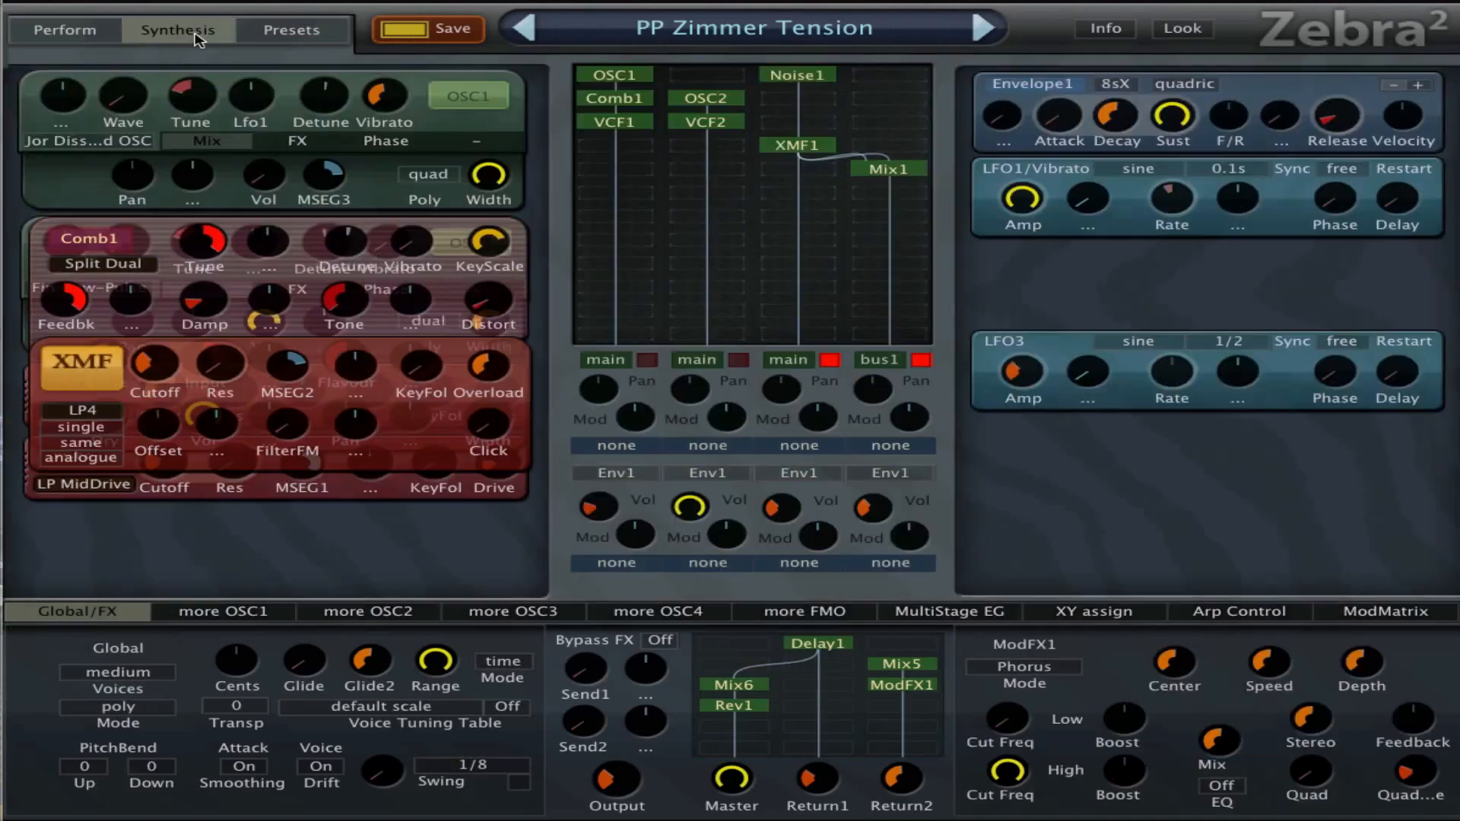
# Audition the patch lanes by toggling their mutes, leaving only the OSC1 lane unmuted.
pyautogui.click(731, 360)
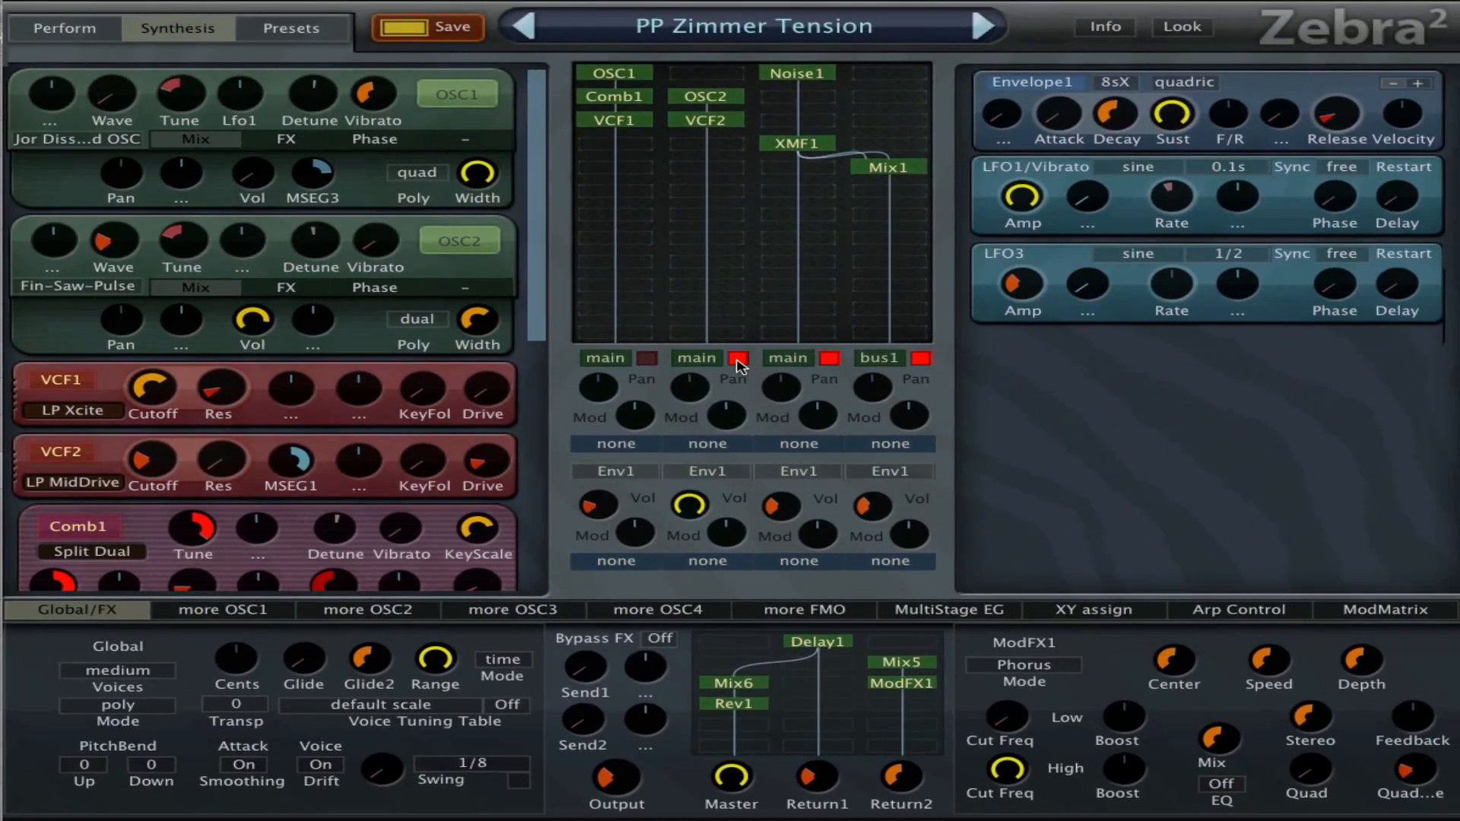
pyautogui.click(738, 362)
pyautogui.click(646, 362)
pyautogui.click(830, 359)
pyautogui.click(926, 358)
pyautogui.click(830, 359)
pyautogui.click(644, 360)
# Examine the OSC1 settings across its Mix, FX and Phase pages, including tune and sync.
pyautogui.click(613, 74)
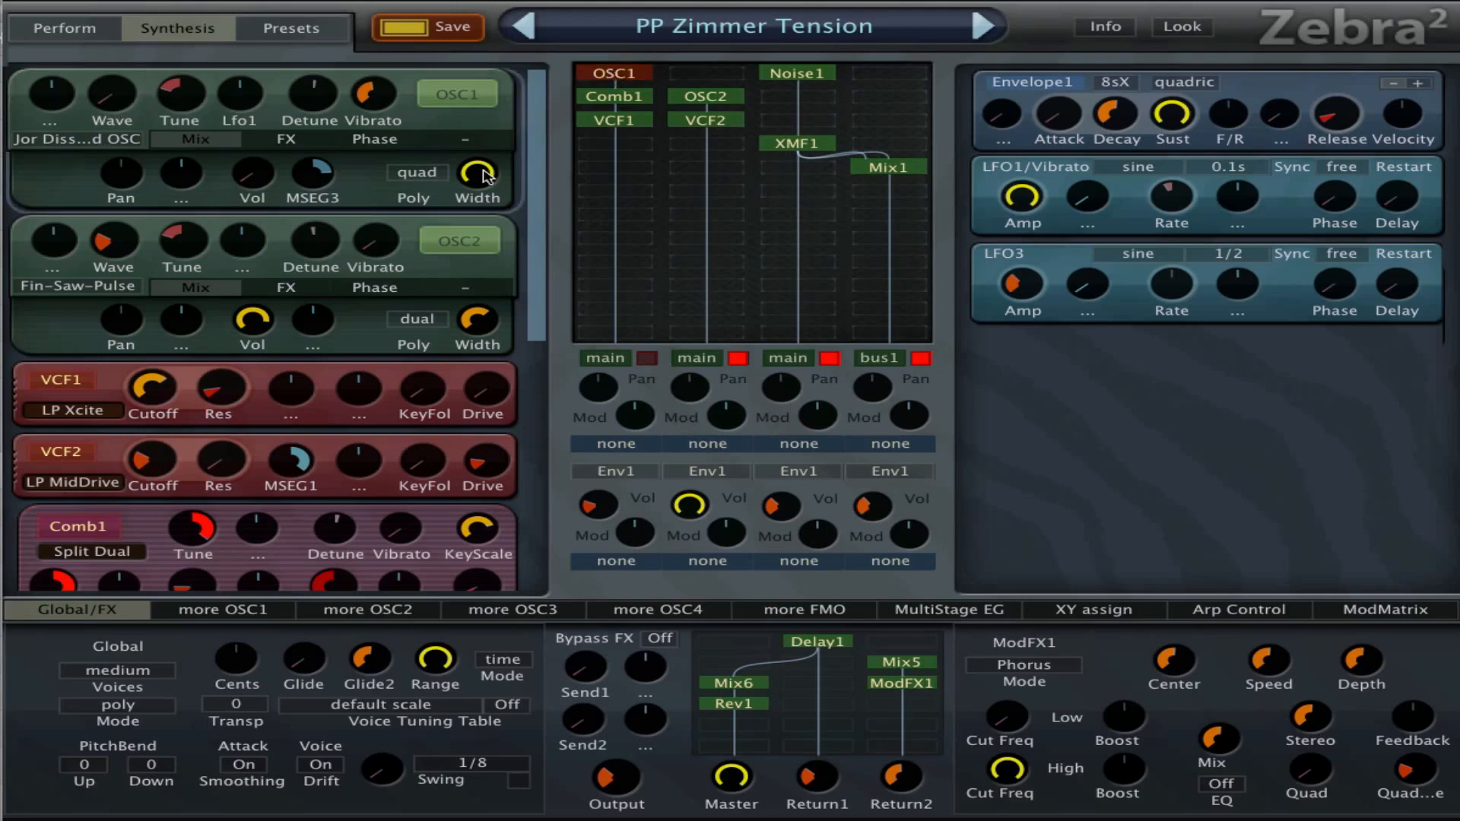
pyautogui.moveTo(175, 112)
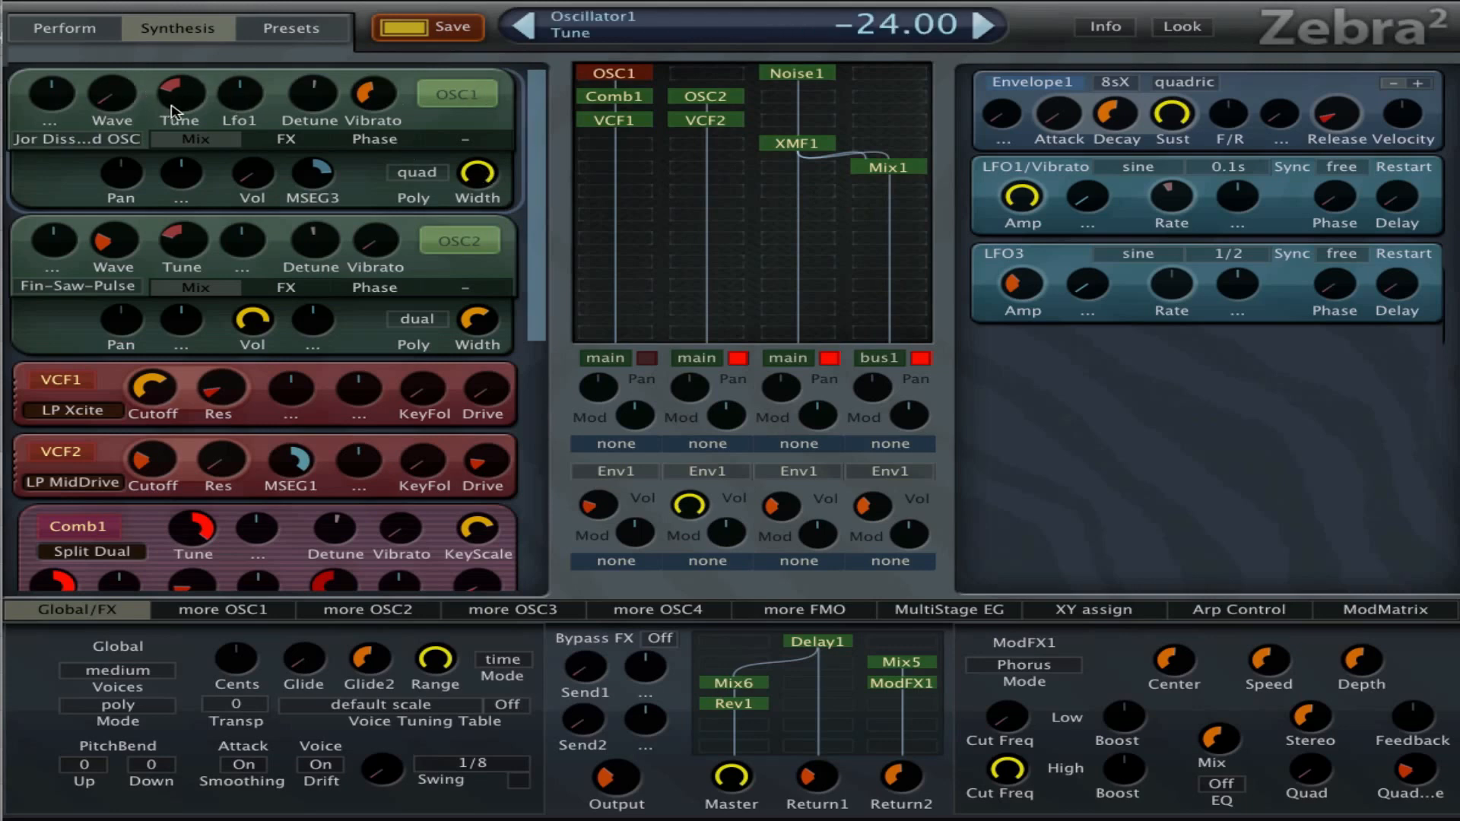
pyautogui.click(295, 148)
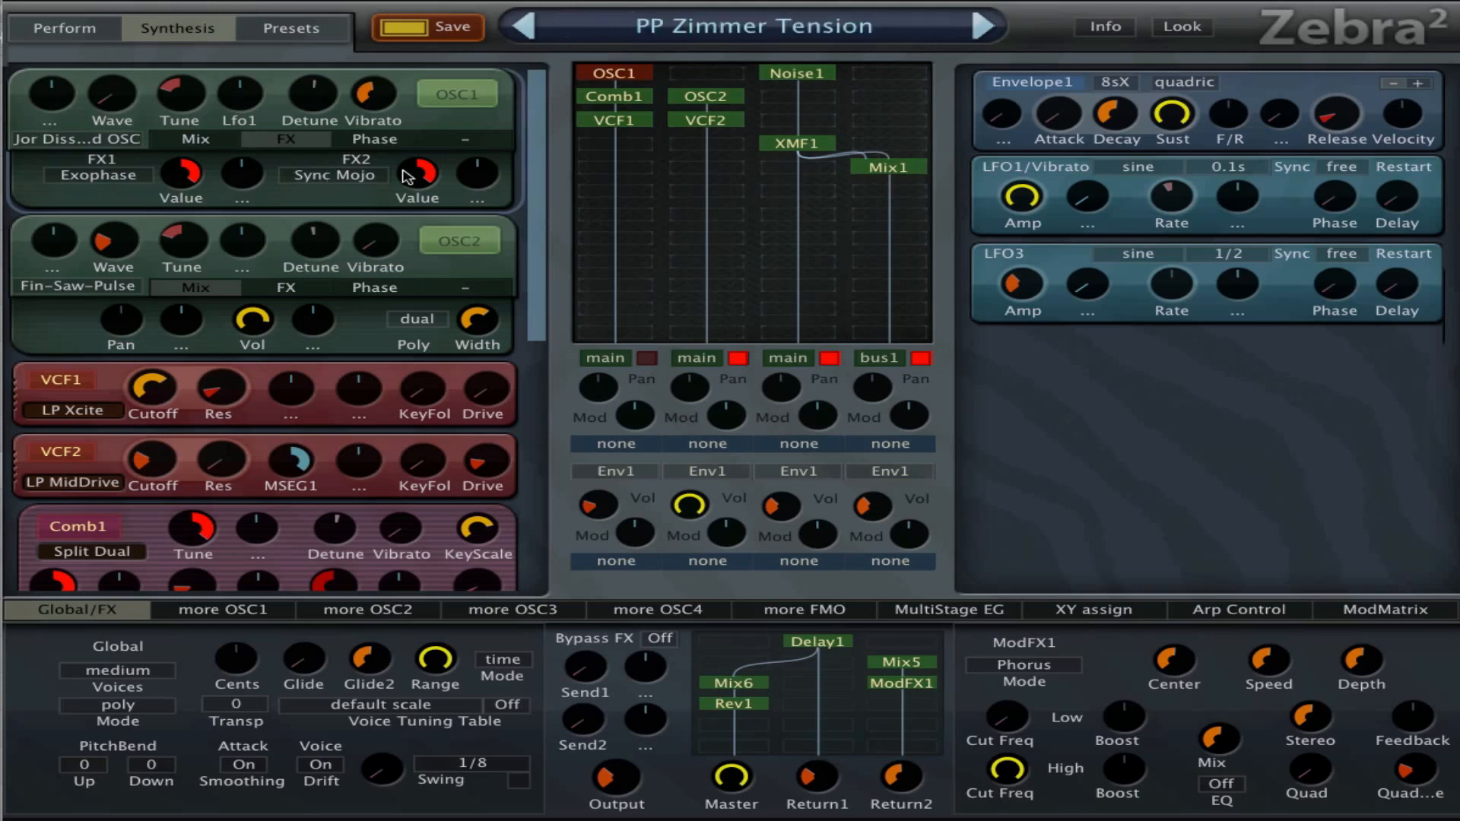
pyautogui.click(397, 140)
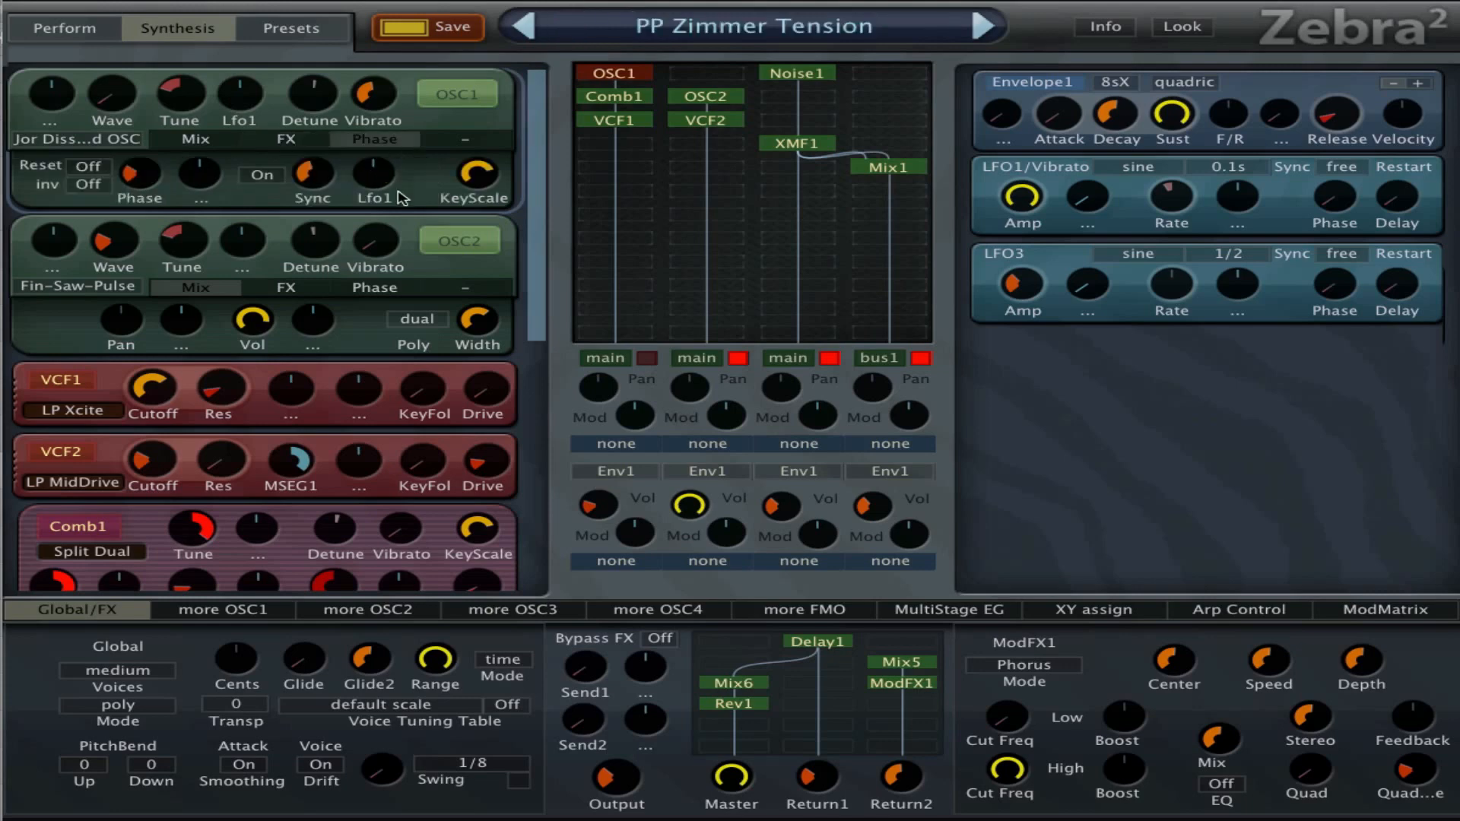
pyautogui.moveTo(324, 183)
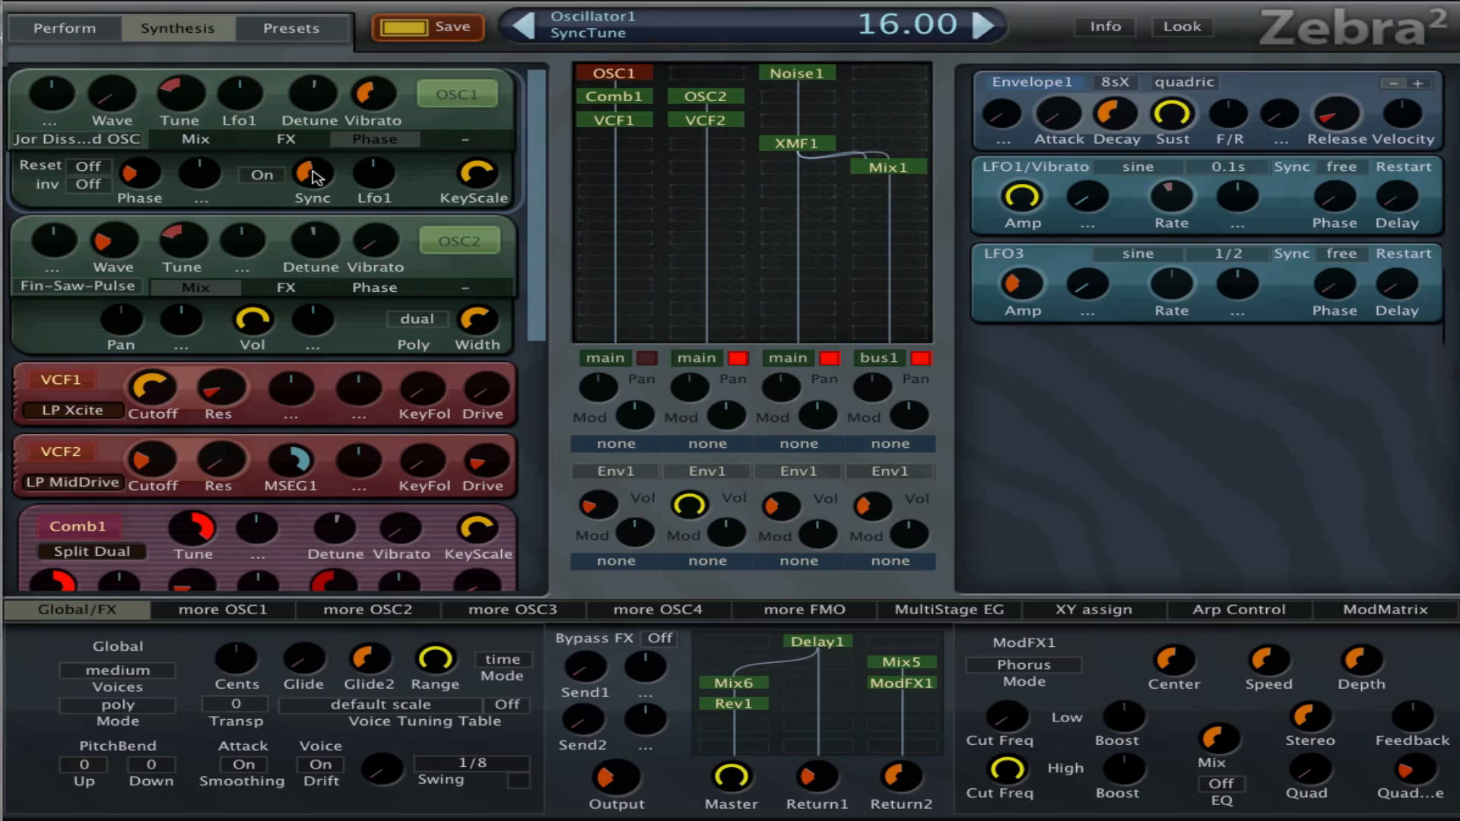
# Sweep OSC1's sync tune down and back up to 15.80, and set the OSC1 lane's volume to 60.50.
pyautogui.scroll(-1, 315, 179)
pyautogui.moveTo(325, 181); pyautogui.dragTo(323, 207)
pyautogui.moveTo(598, 508); pyautogui.dragTo(671, 394)
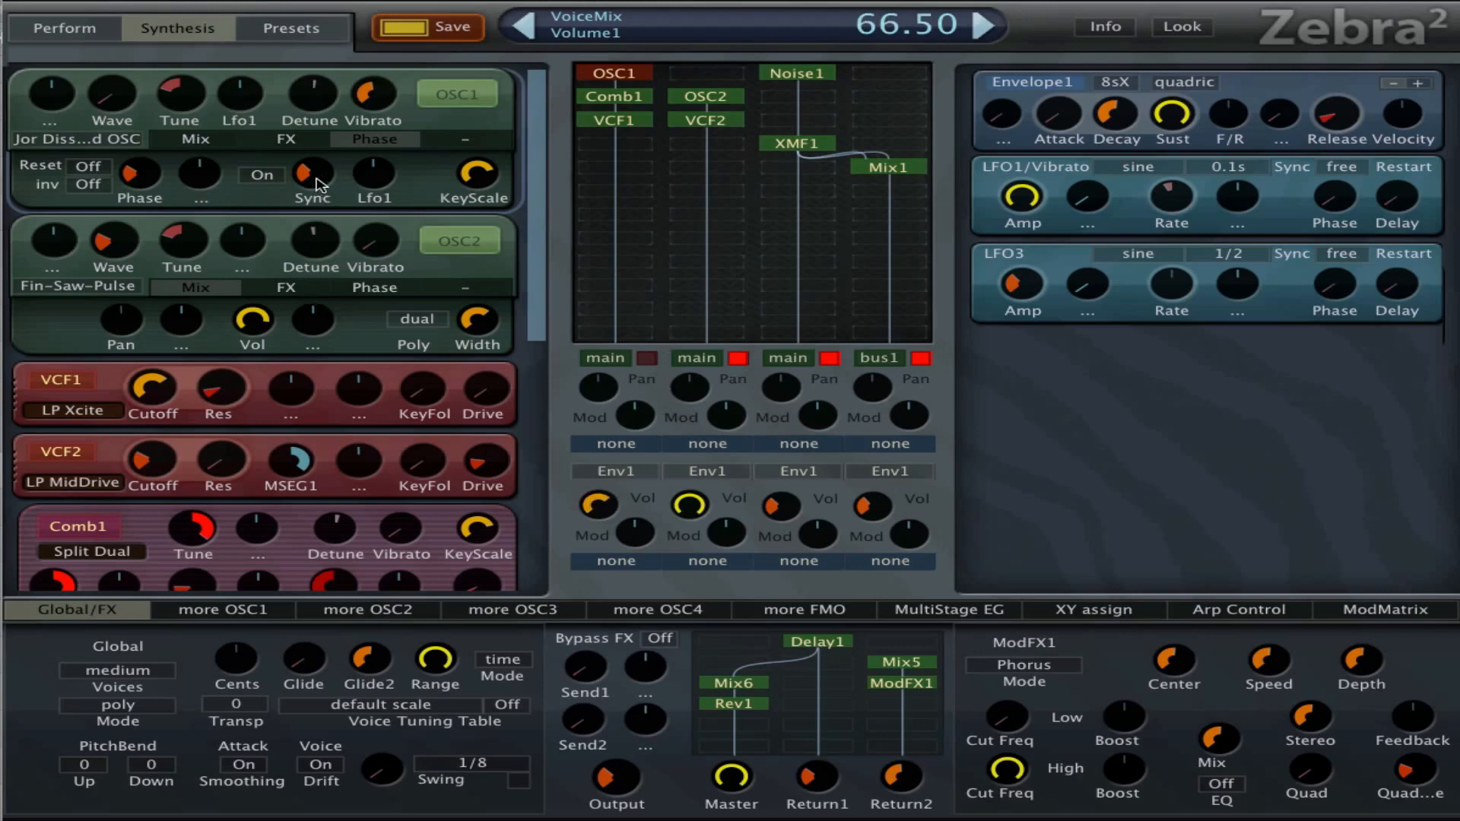
pyautogui.moveTo(318, 185)
pyautogui.mouseDown()
pyautogui.moveTo(318, 158)
pyautogui.moveTo(307, 169)
pyautogui.mouseUp()
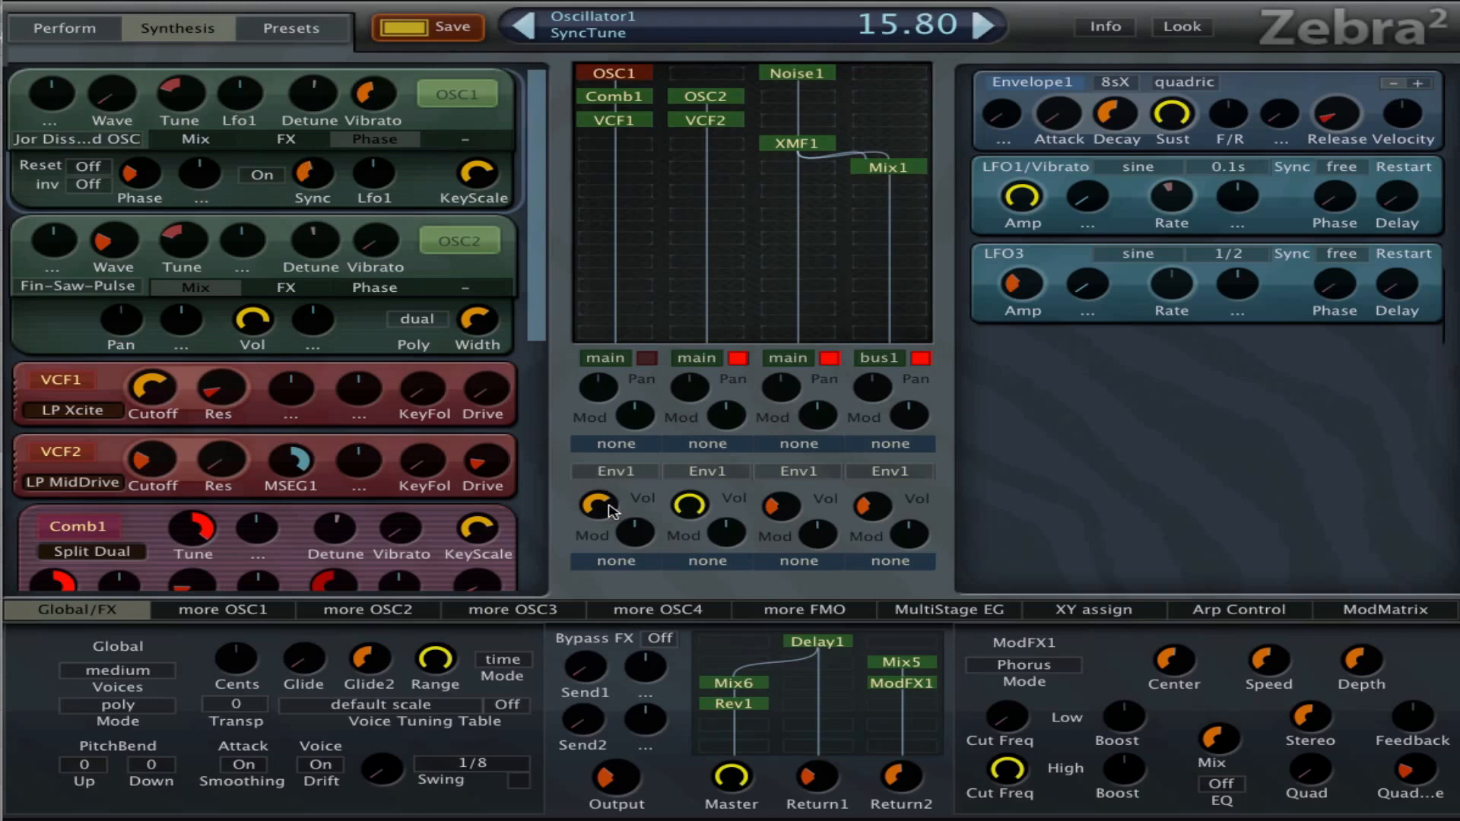
pyautogui.moveTo(598, 524); pyautogui.dragTo(633, 530)
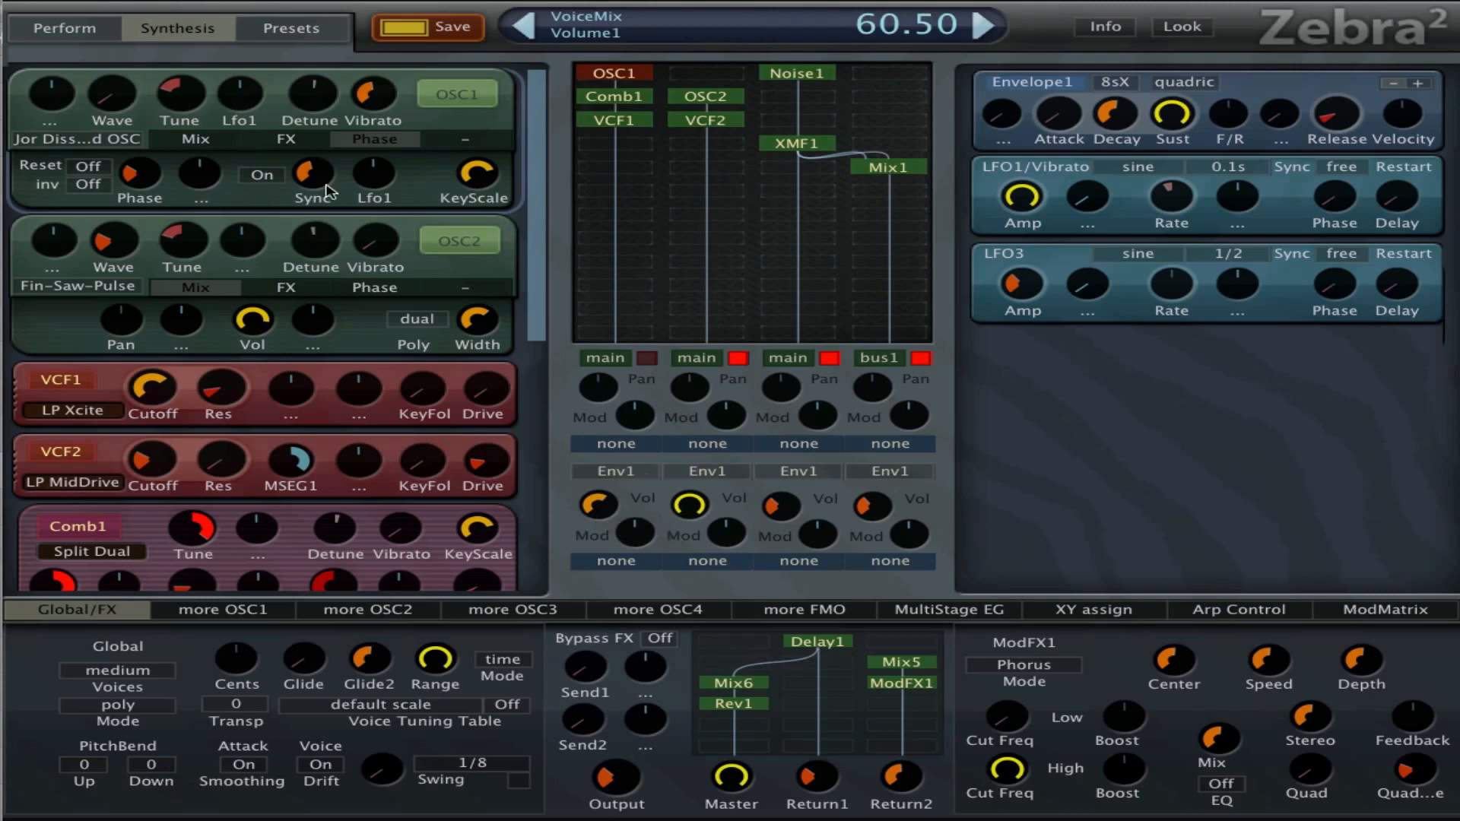
# Set OSC1's sync modulation source to none and return the oscillator to its Mix page.
pyautogui.click(373, 197)
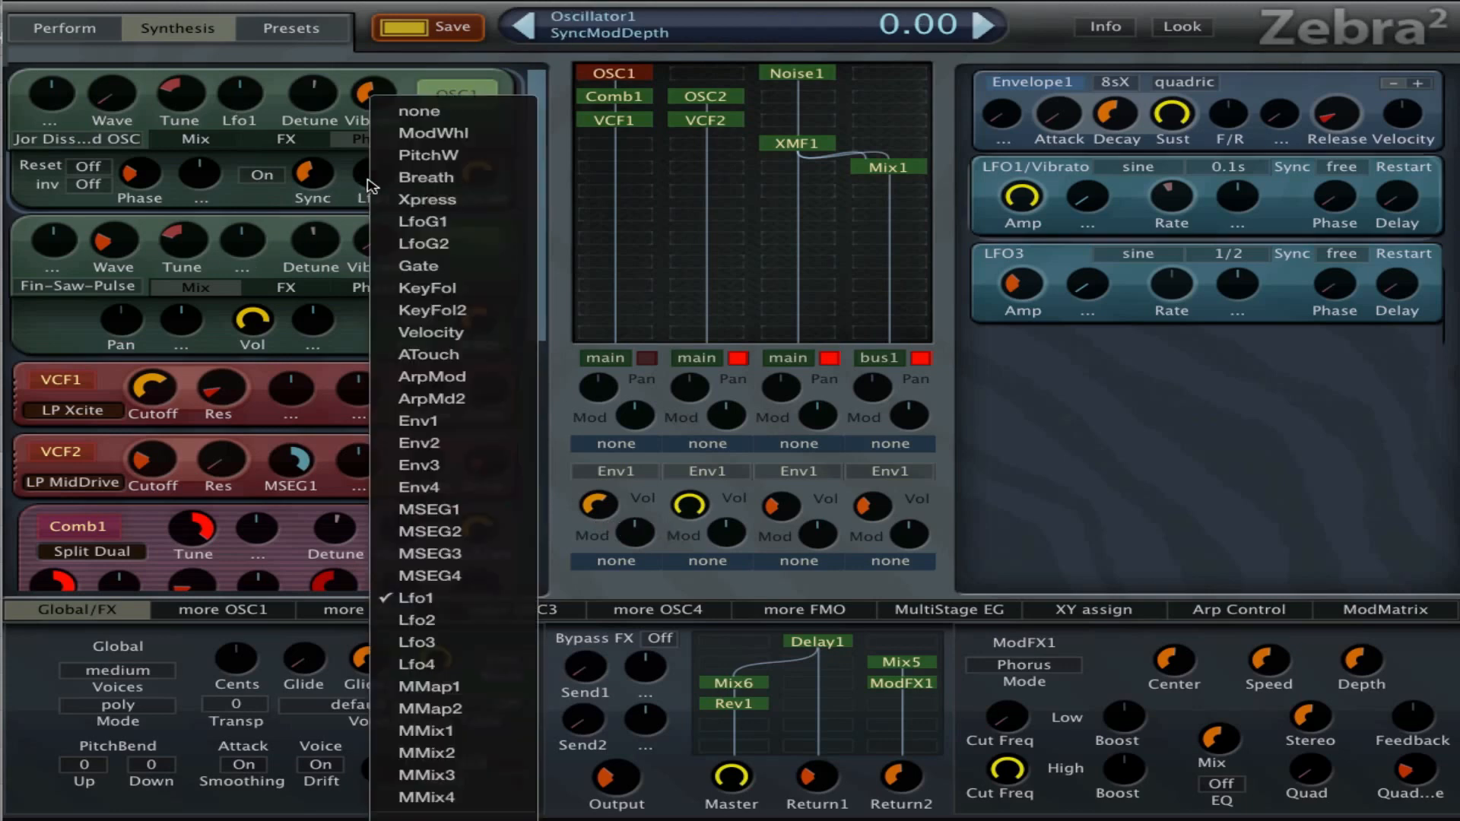
pyautogui.click(462, 111)
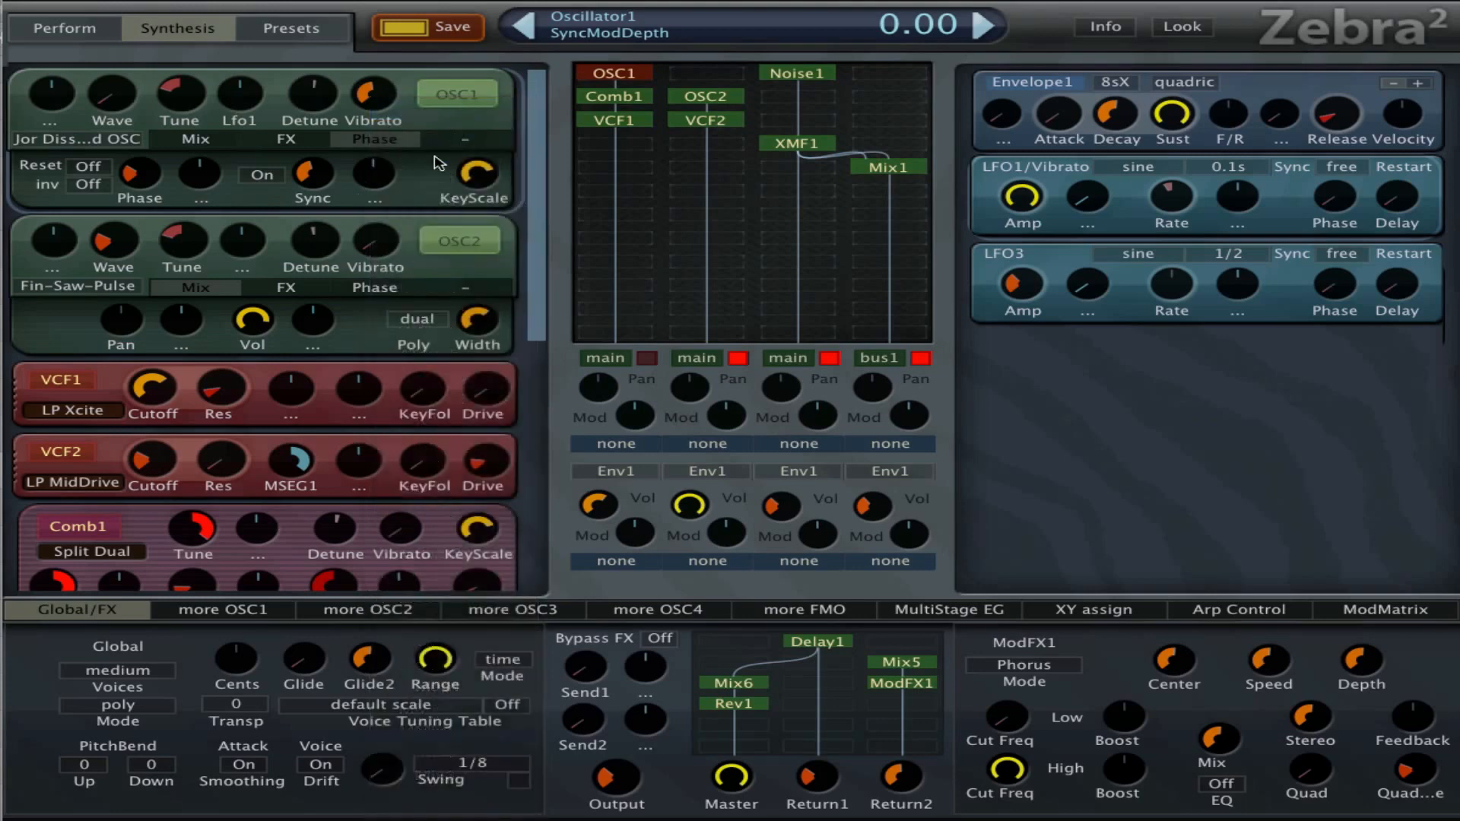
pyautogui.click(318, 139)
pyautogui.click(196, 139)
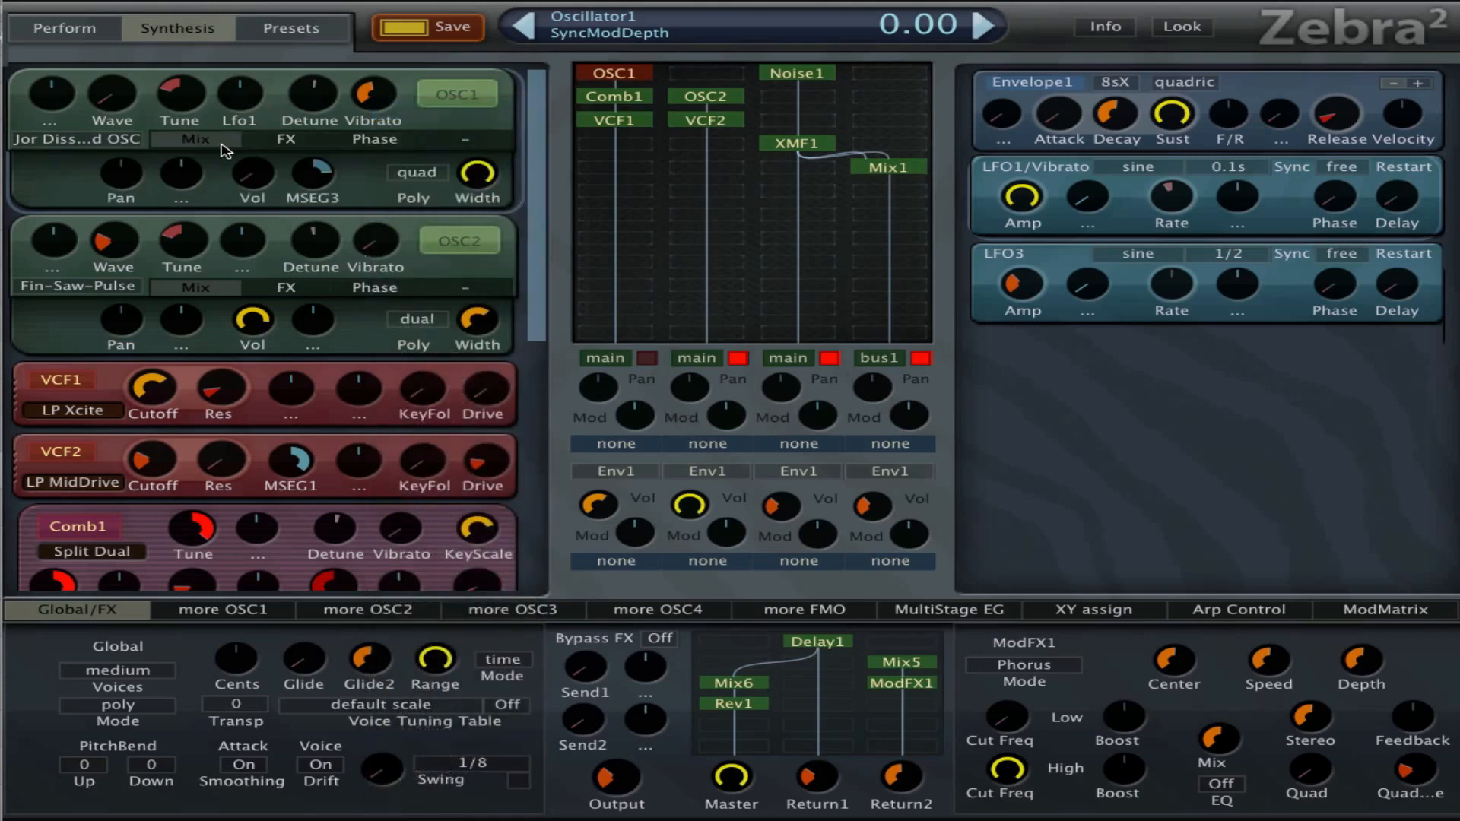
# Try raising the MSEG3 envelope point at position 9, and drop it back to the zero level.
pyautogui.click(320, 183)
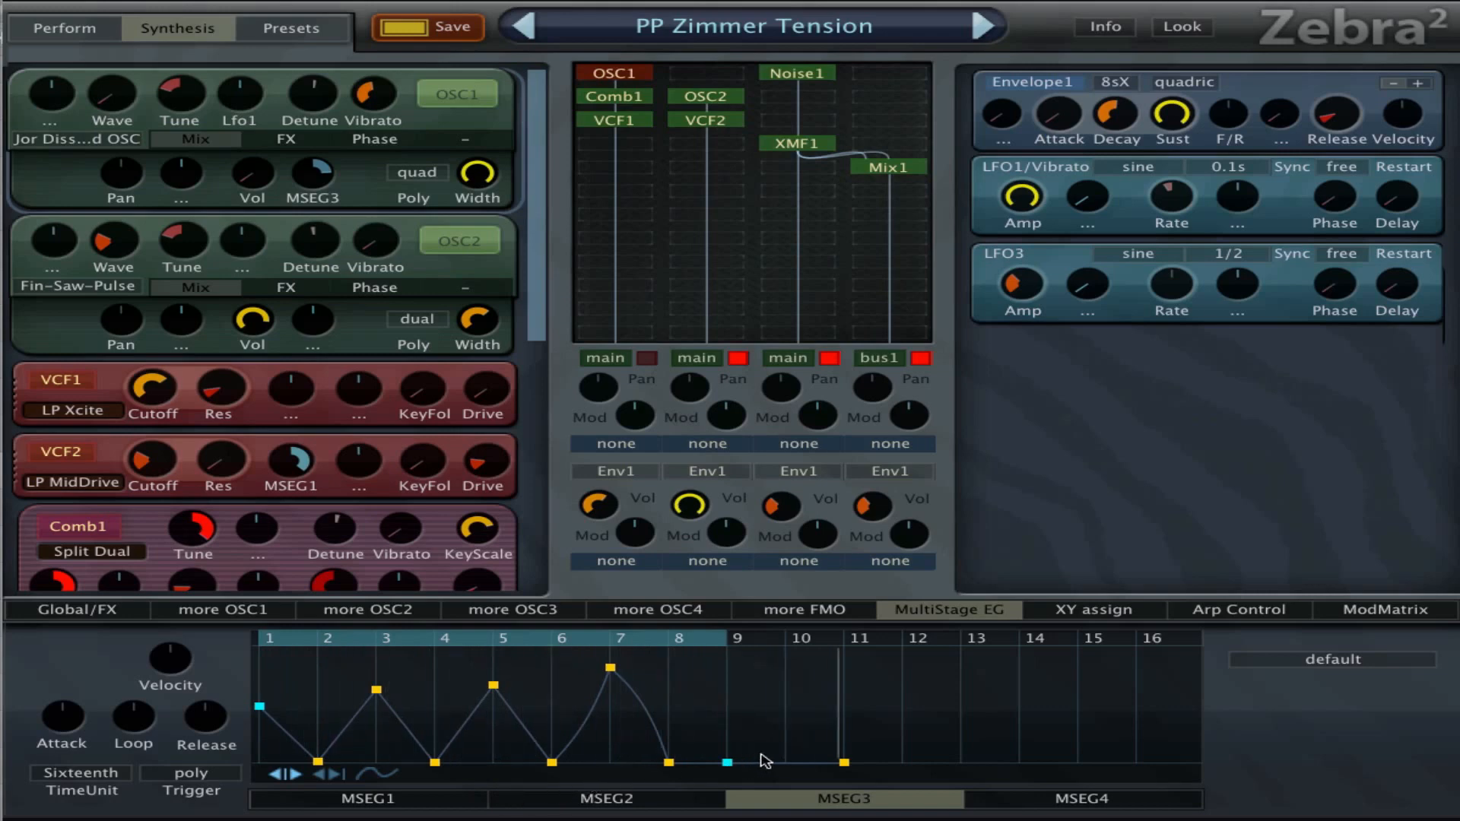
pyautogui.moveTo(730, 762); pyautogui.dragTo(731, 710)
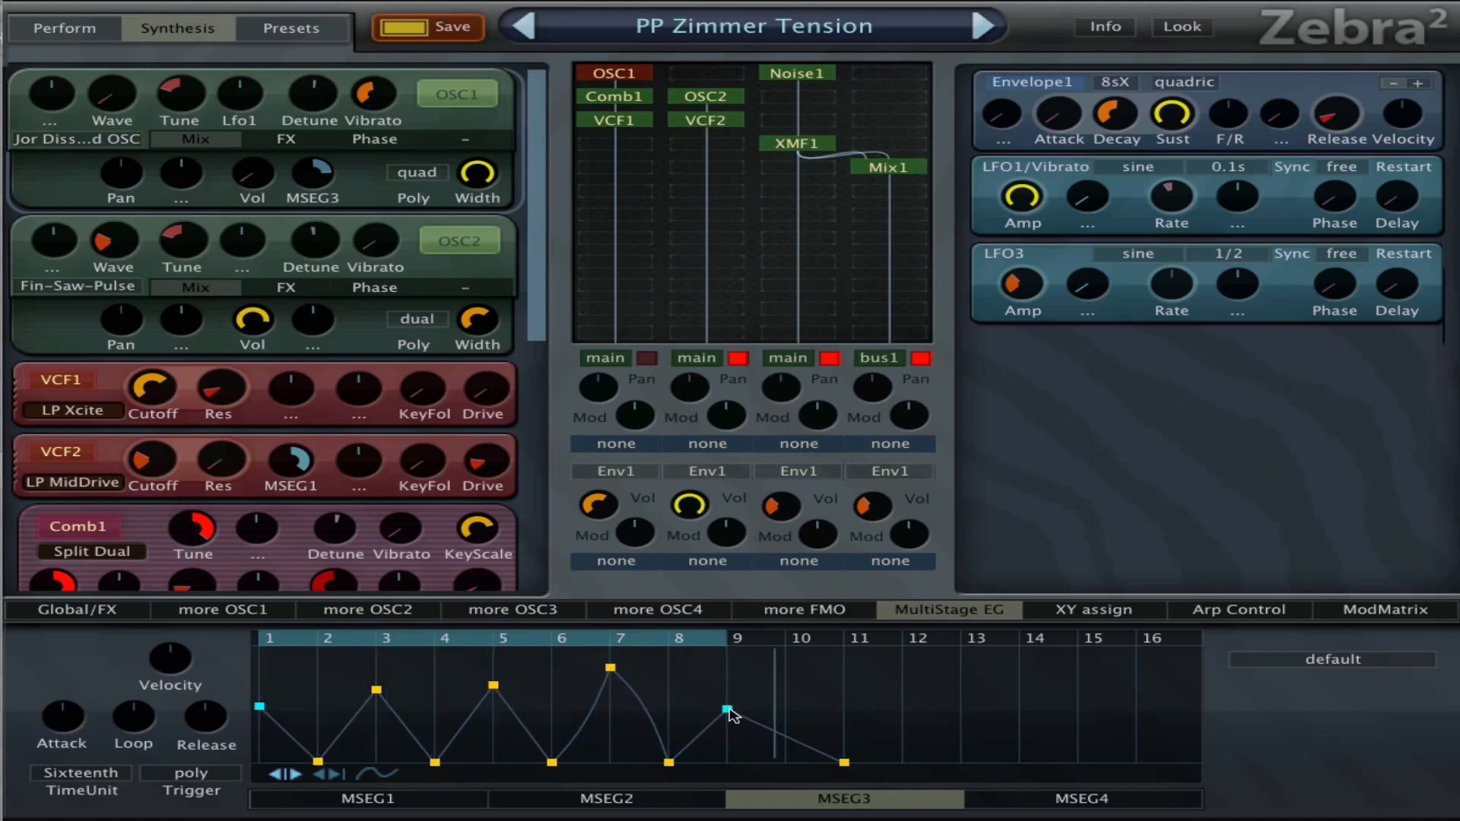
pyautogui.moveTo(730, 710); pyautogui.dragTo(722, 777)
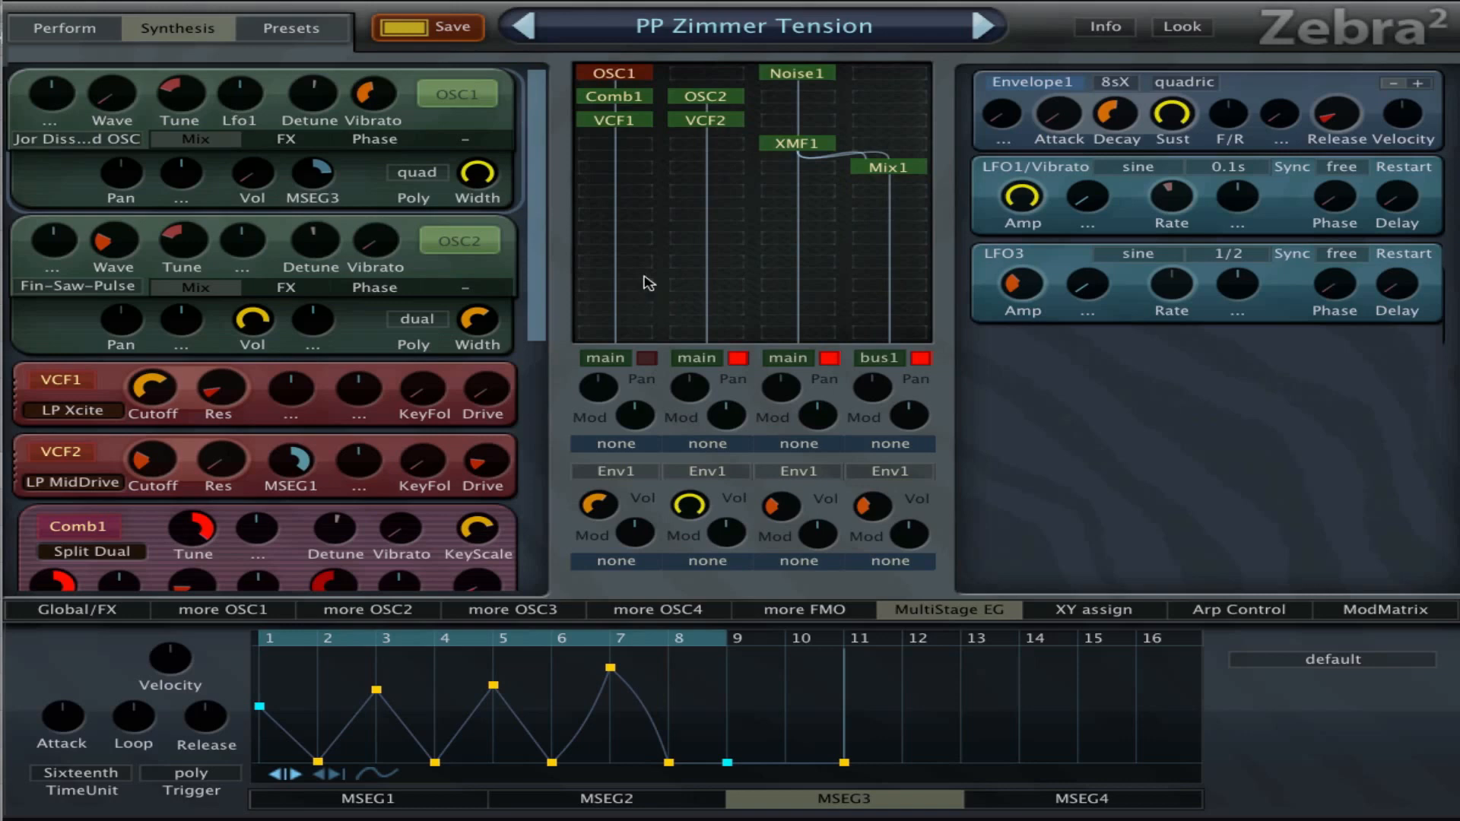
# Examine the Comb1 and VCF1 settings, including comb distortion, damping and tone, and check the modulation matrix.
pyautogui.click(642, 105)
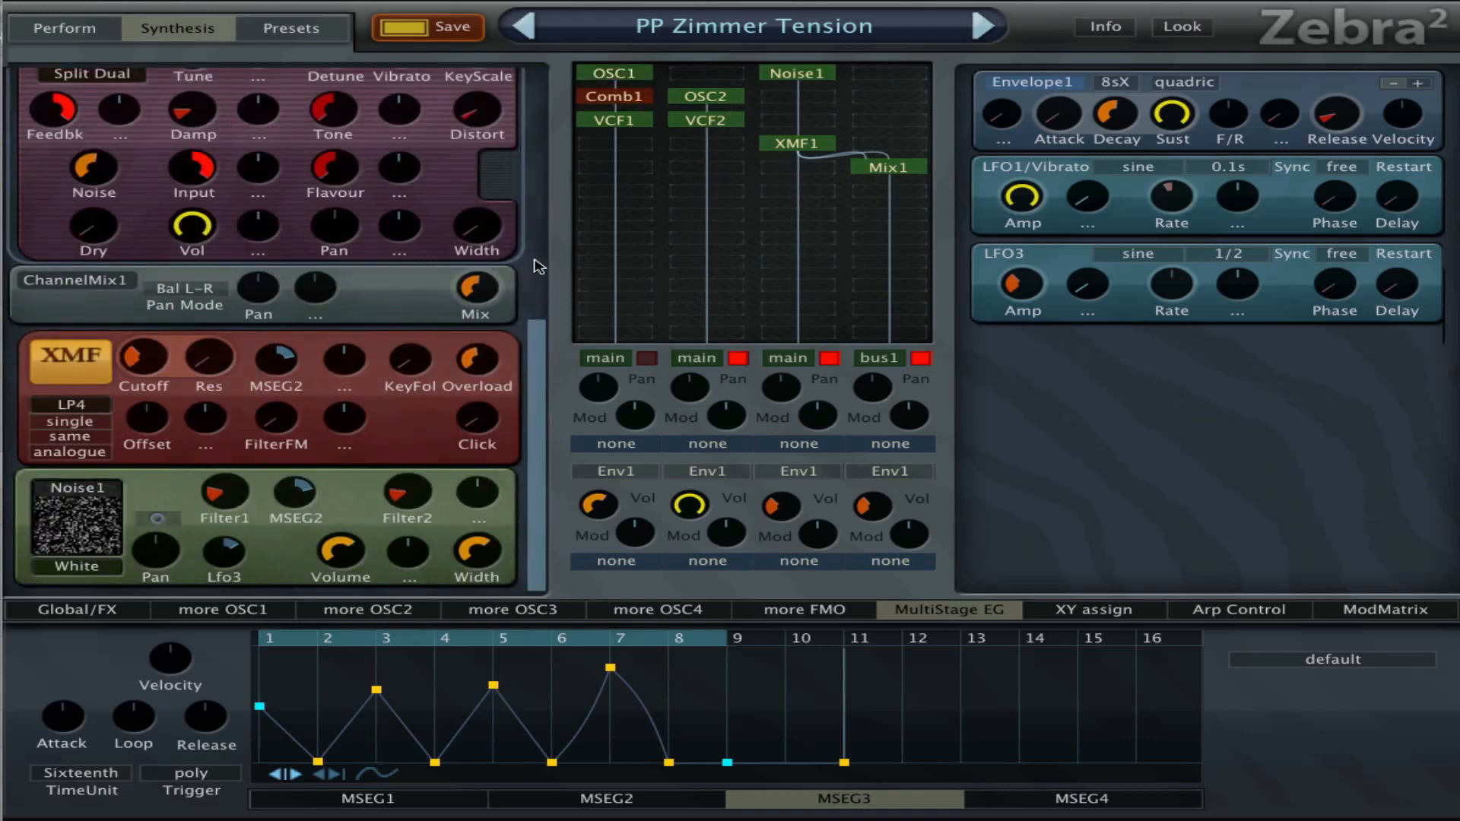
pyautogui.moveTo(541, 404); pyautogui.dragTo(554, 344)
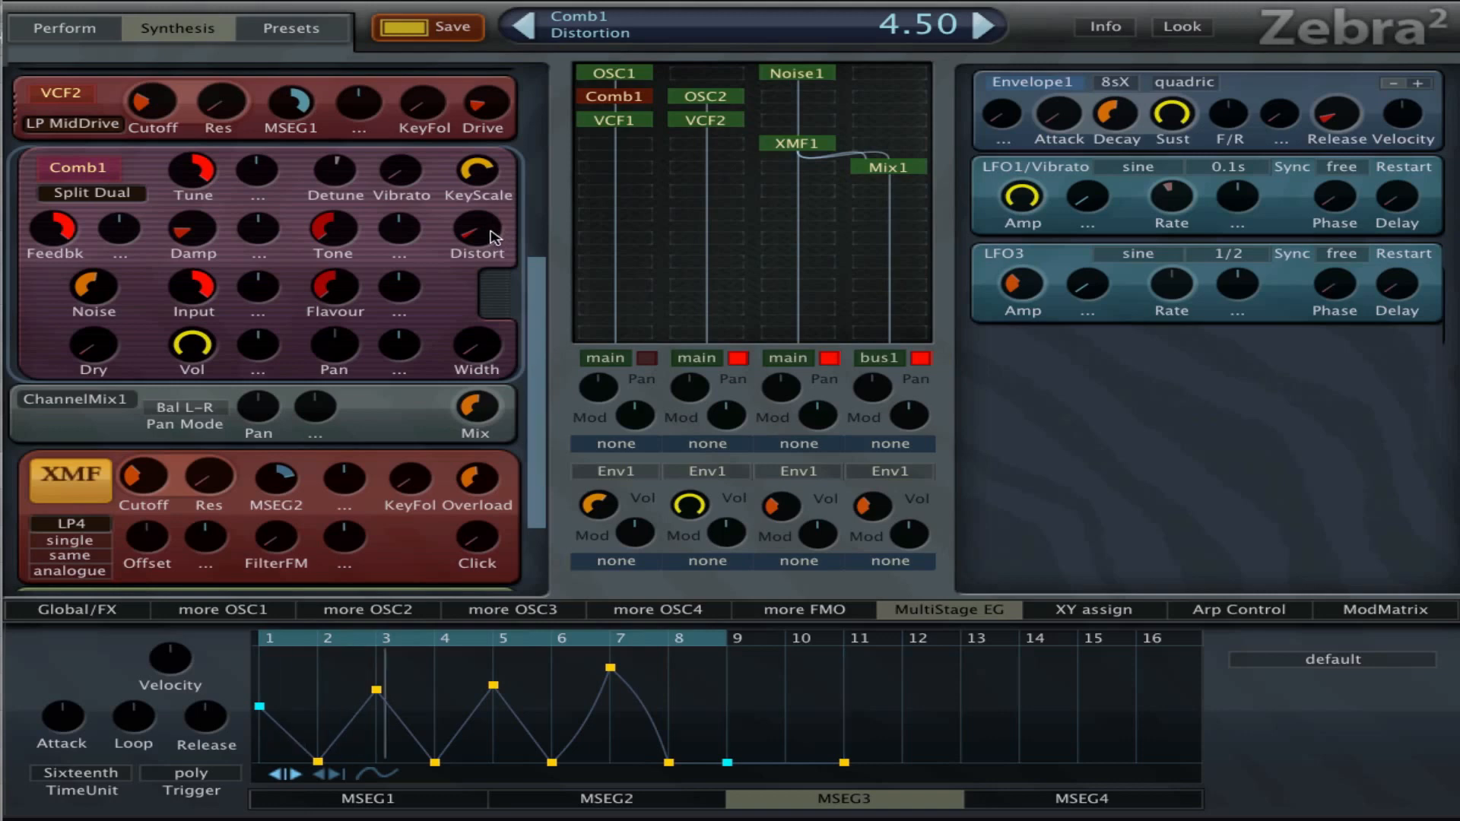
pyautogui.moveTo(492, 236); pyautogui.dragTo(535, 235)
pyautogui.moveTo(202, 216)
pyautogui.mouseDown()
pyautogui.moveTo(202, 251)
pyautogui.moveTo(202, 212)
pyautogui.mouseUp()
pyautogui.moveTo(309, 235); pyautogui.dragTo(361, 243)
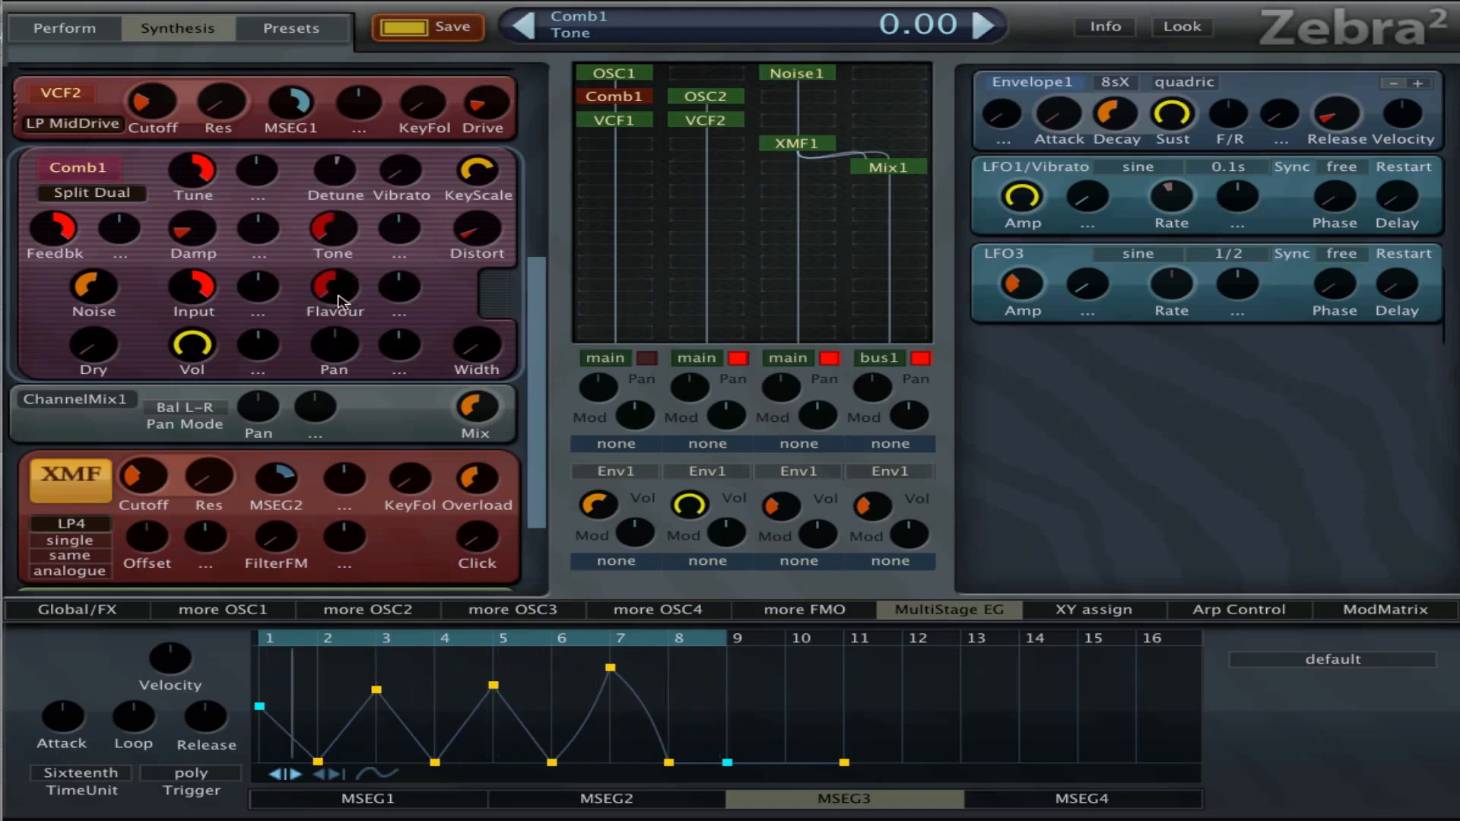
pyautogui.click(615, 124)
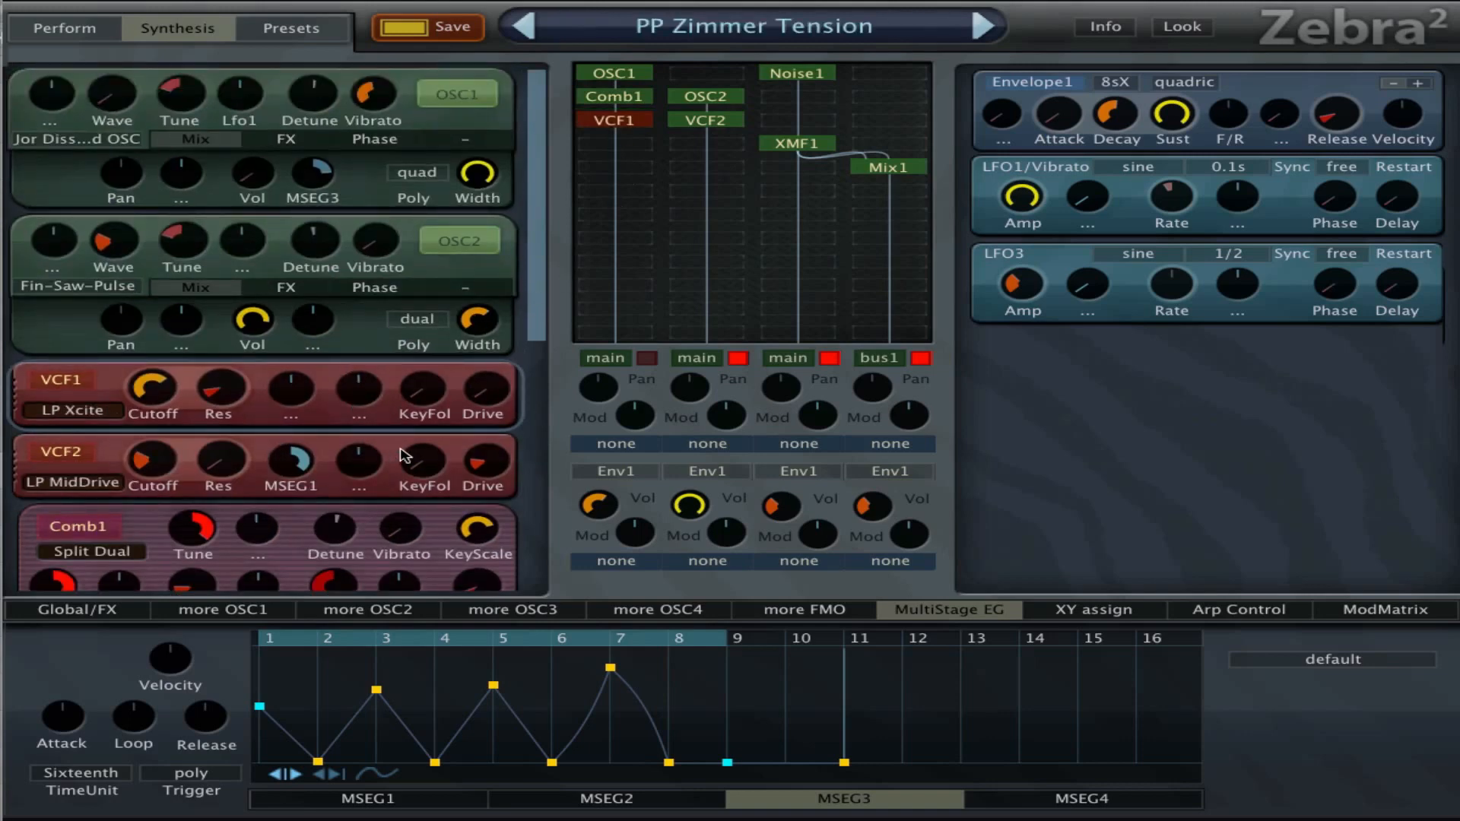
pyautogui.click(1397, 611)
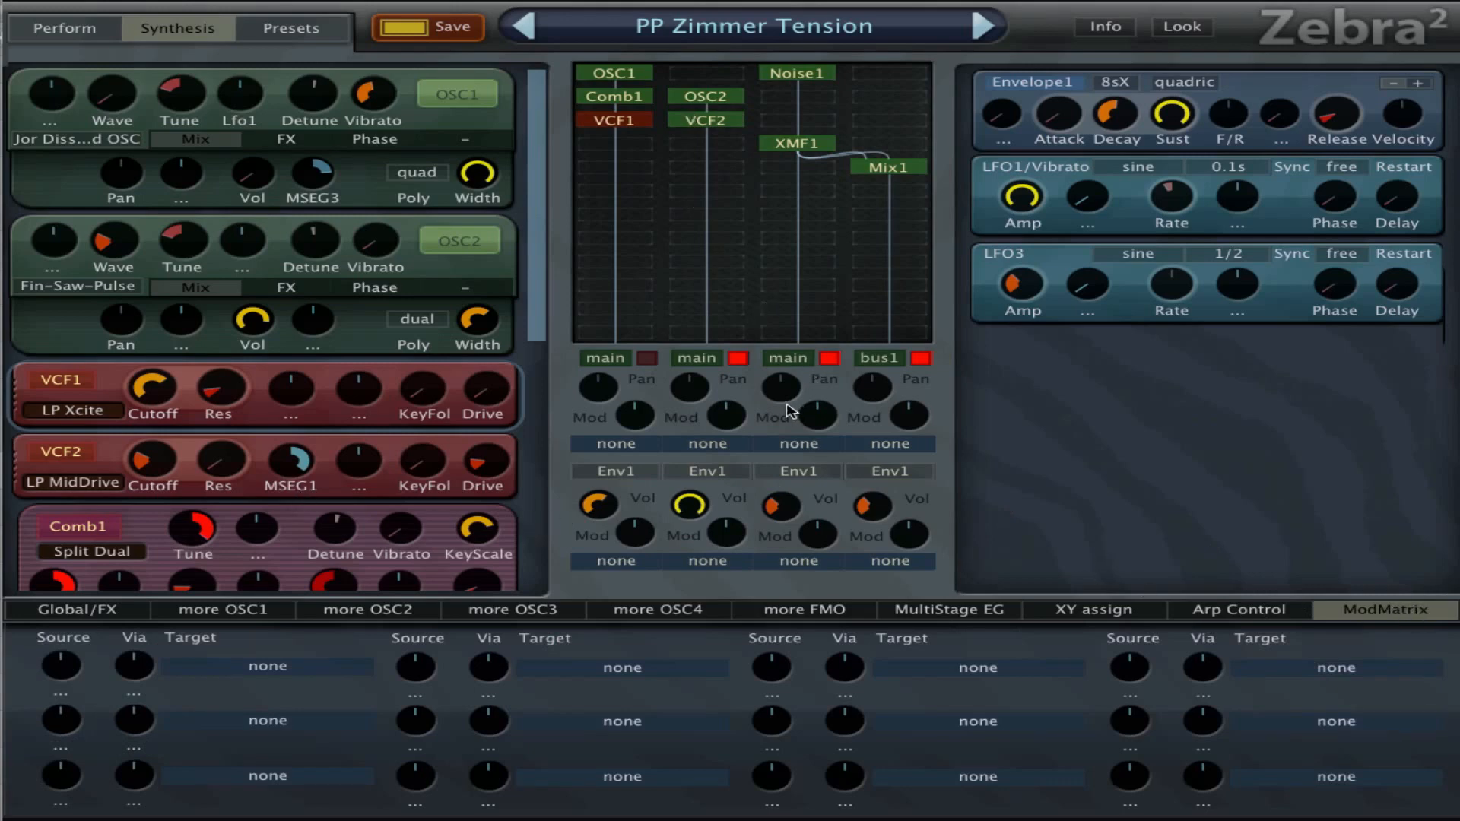
# Unmute the OSC2 lane, mute the OSC1 lane, and show OSC2's waveform editor.
pyautogui.click(737, 359)
pyautogui.click(645, 358)
pyautogui.click(705, 99)
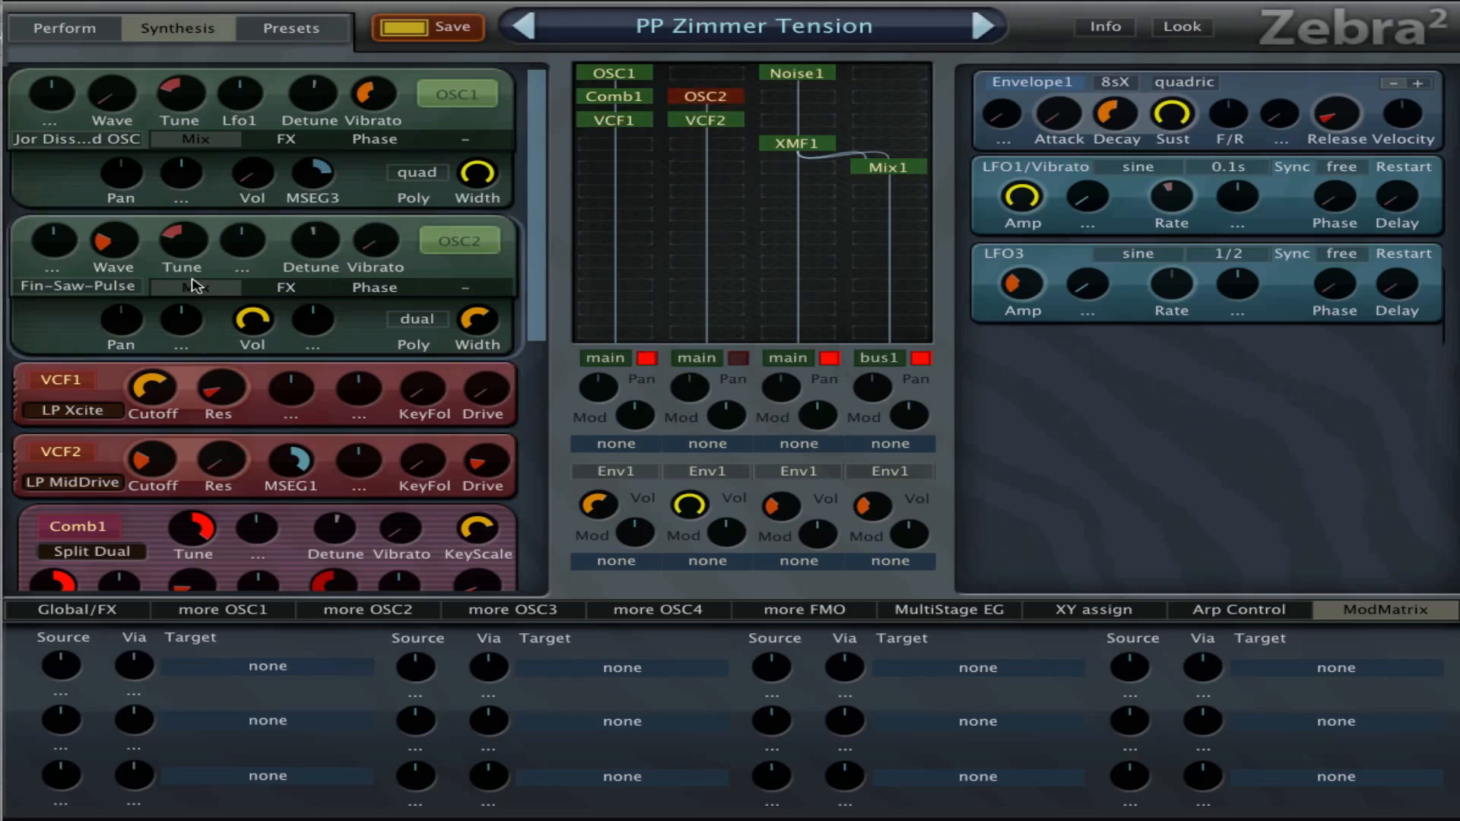
pyautogui.moveTo(186, 251)
pyautogui.click(423, 613)
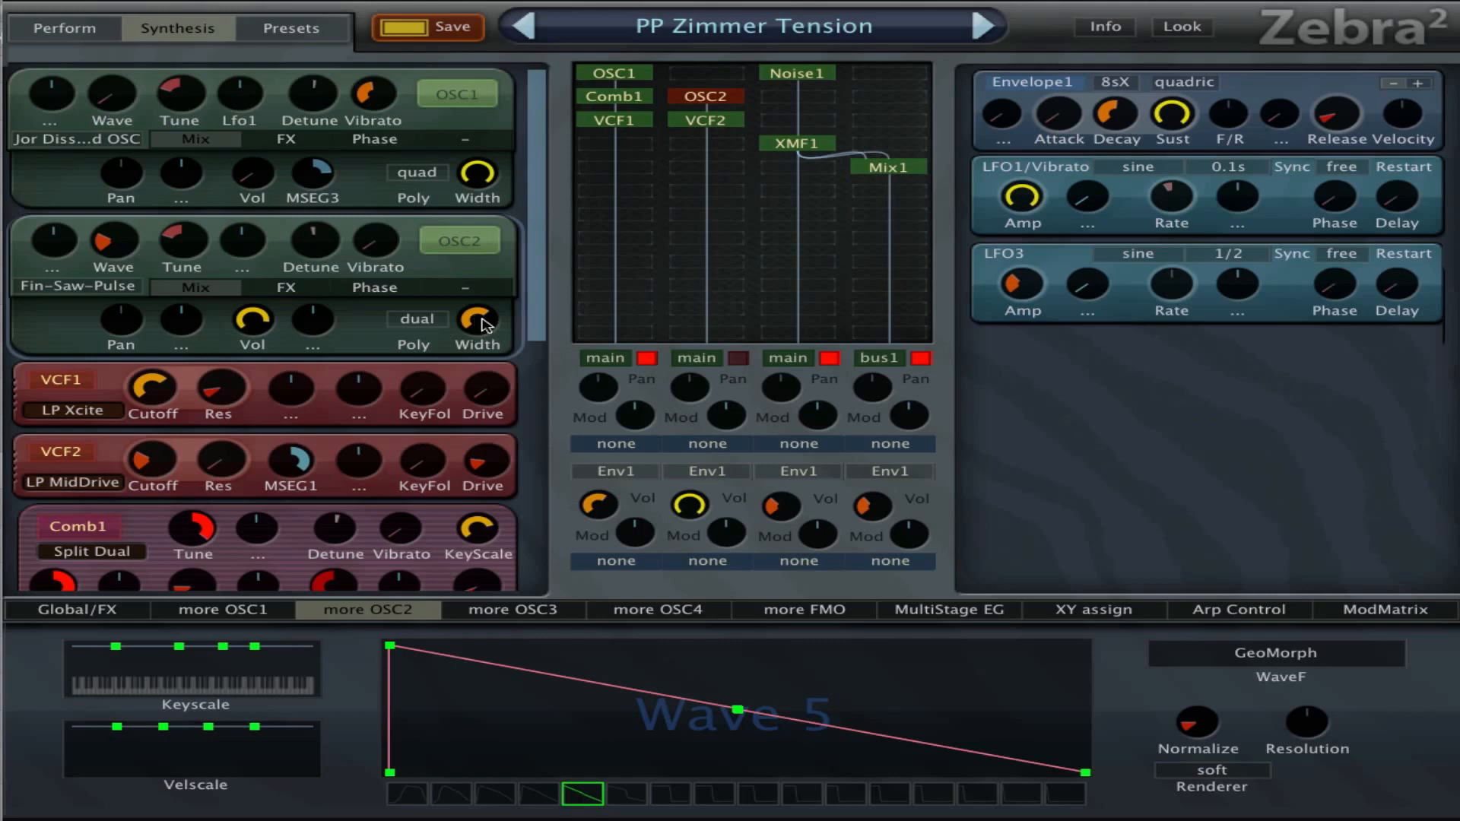
# Examine OSC2's width, detune, FX and Phase settings, finishing on its Mix page.
pyautogui.moveTo(482, 324); pyautogui.dragTo(555, 356)
pyautogui.click(287, 288)
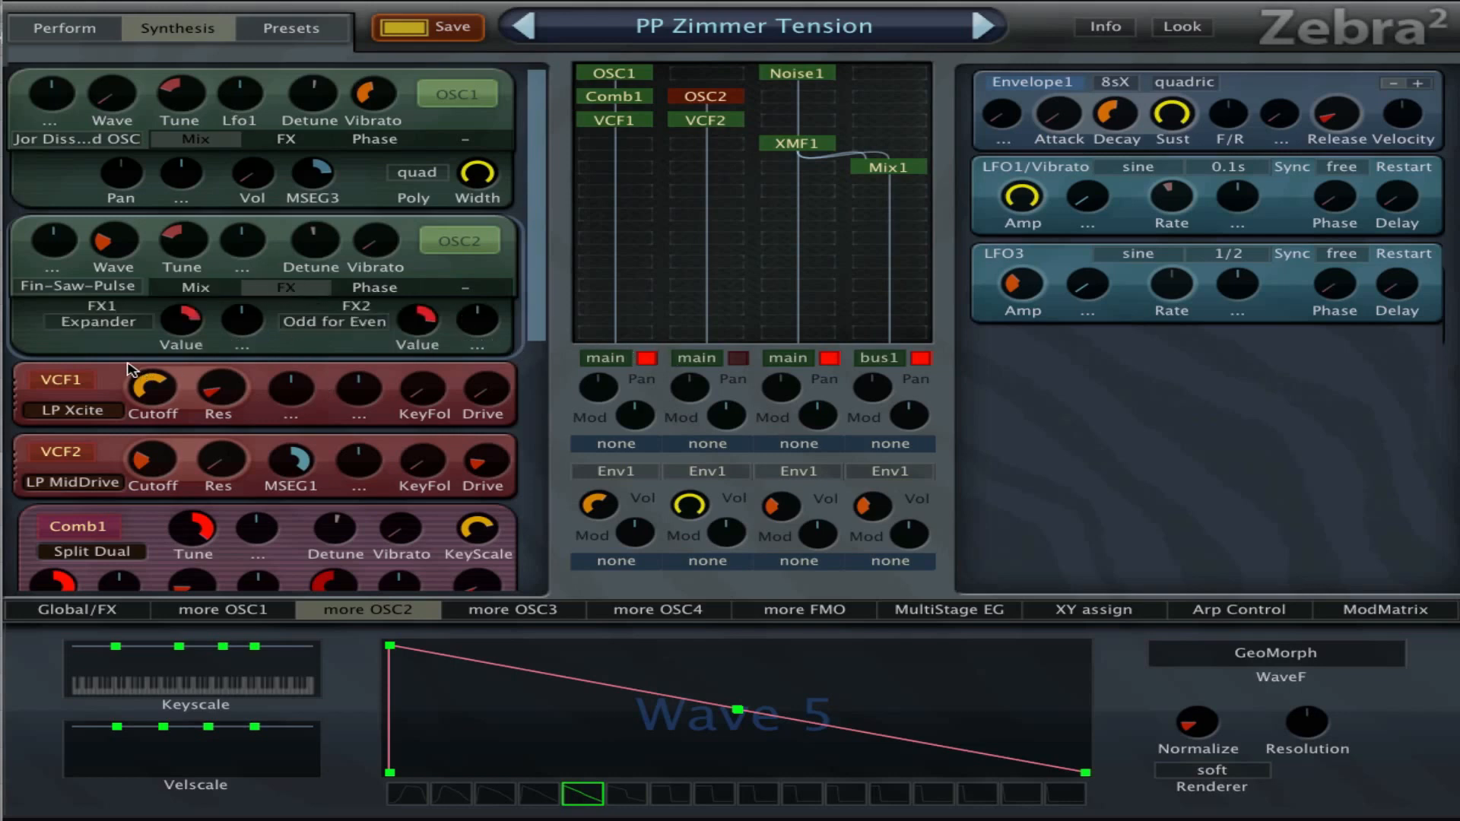
pyautogui.moveTo(170, 328)
pyautogui.click(388, 287)
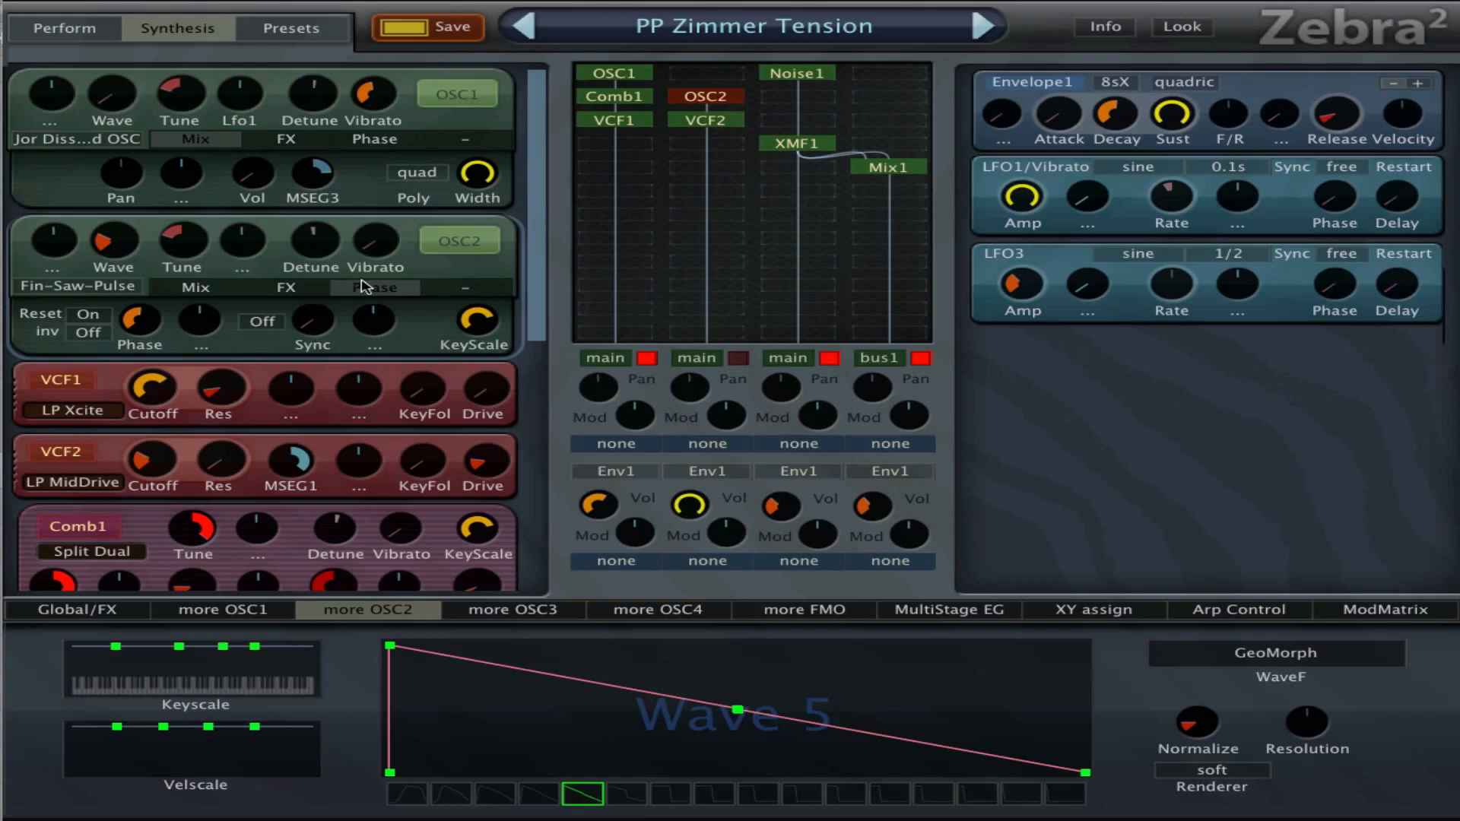
pyautogui.moveTo(312, 261)
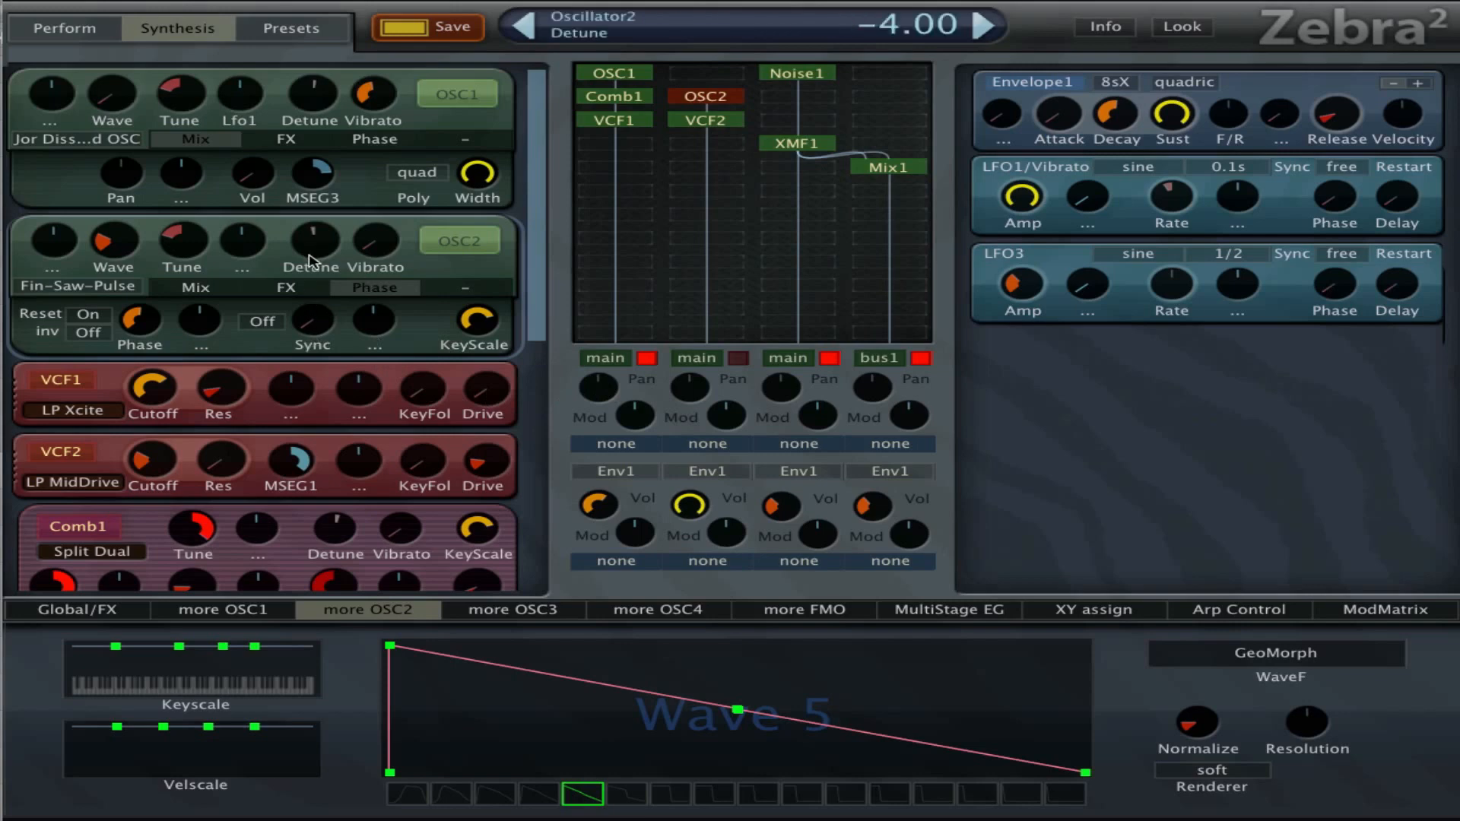
pyautogui.click(287, 287)
pyautogui.click(232, 292)
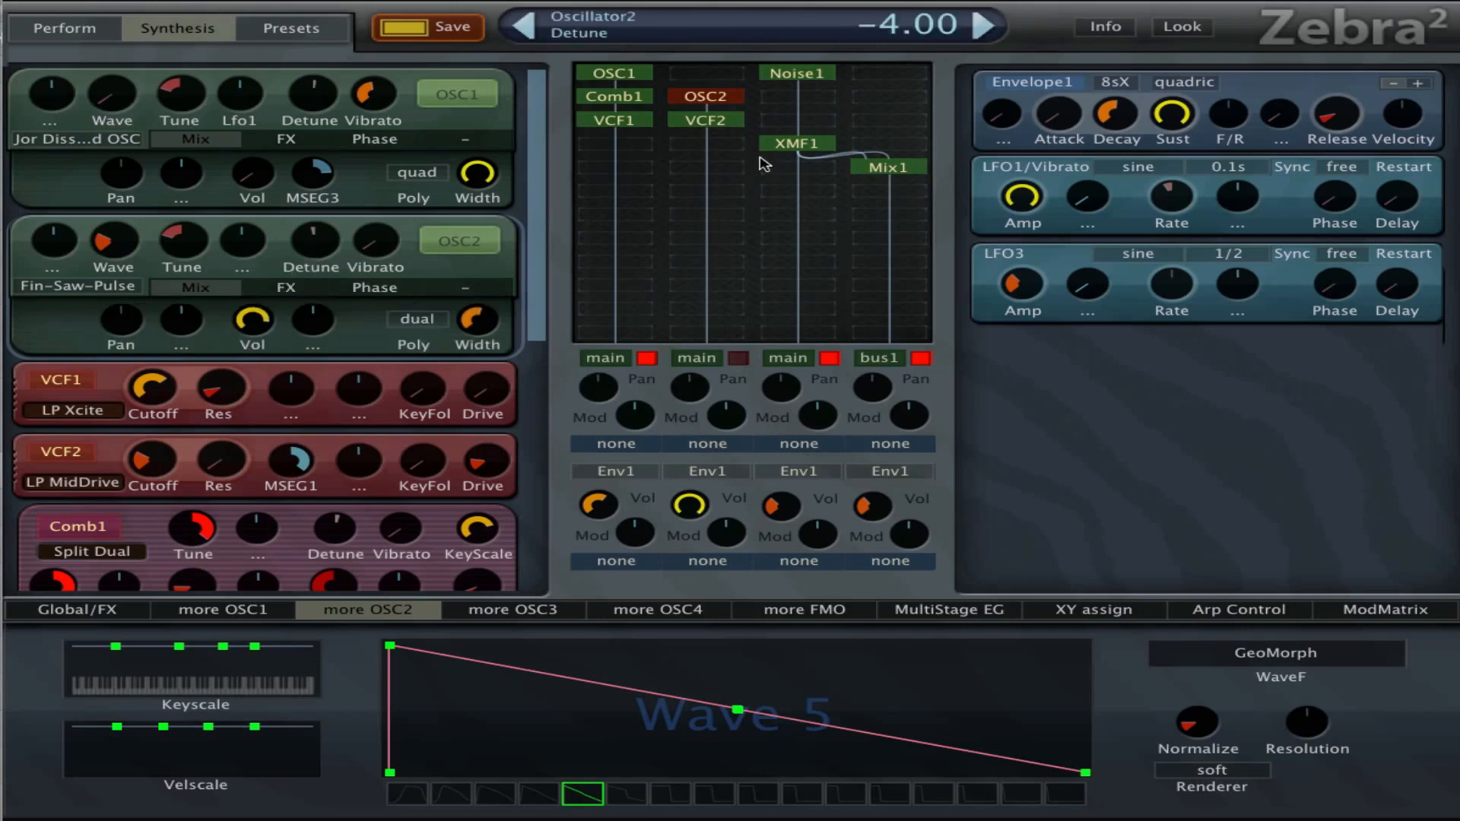
# Examine VCF2's drive and the MSEG1 envelope that modulates its cutoff.
pyautogui.click(705, 120)
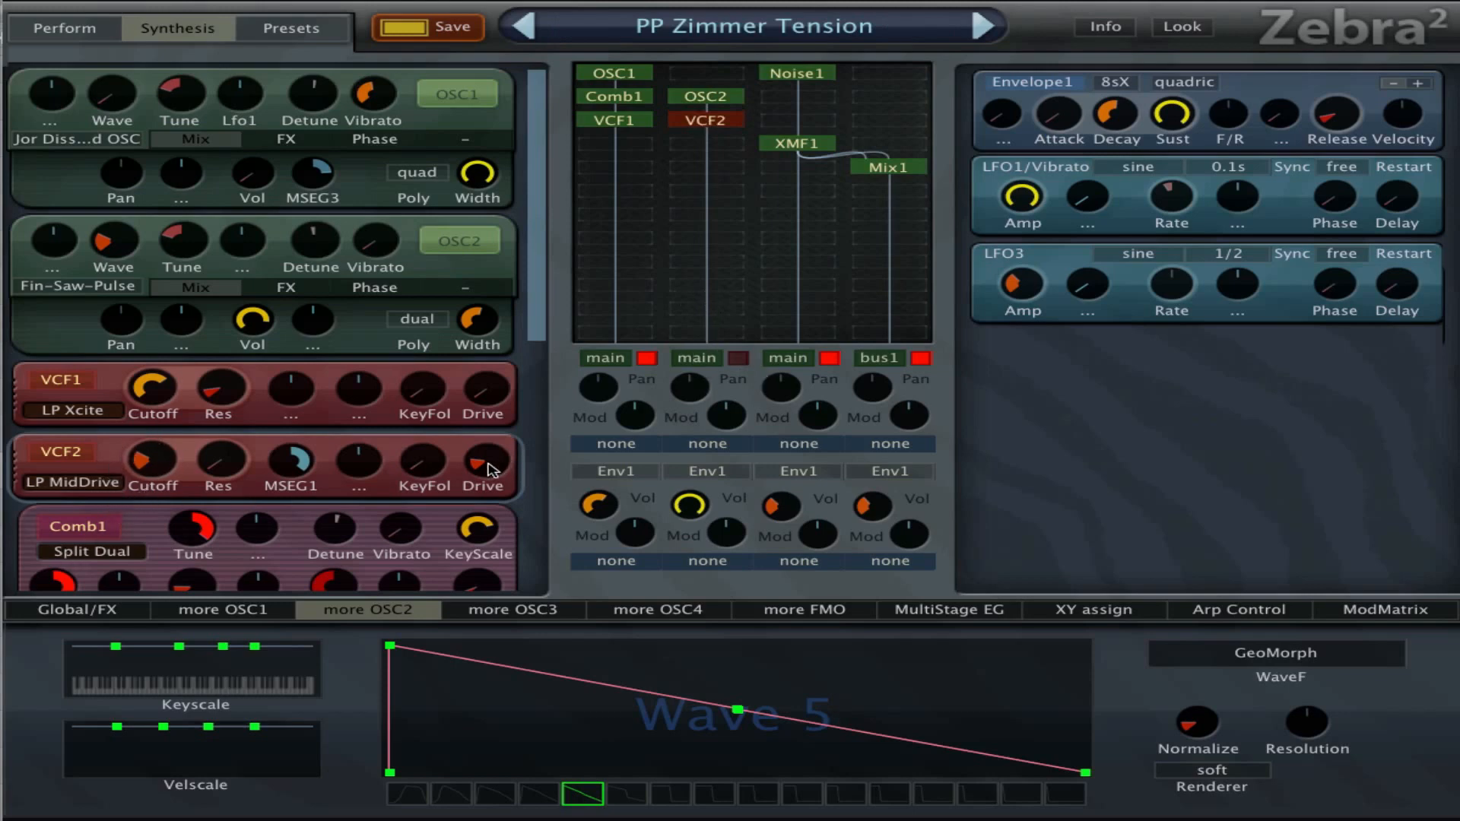
pyautogui.moveTo(490, 469)
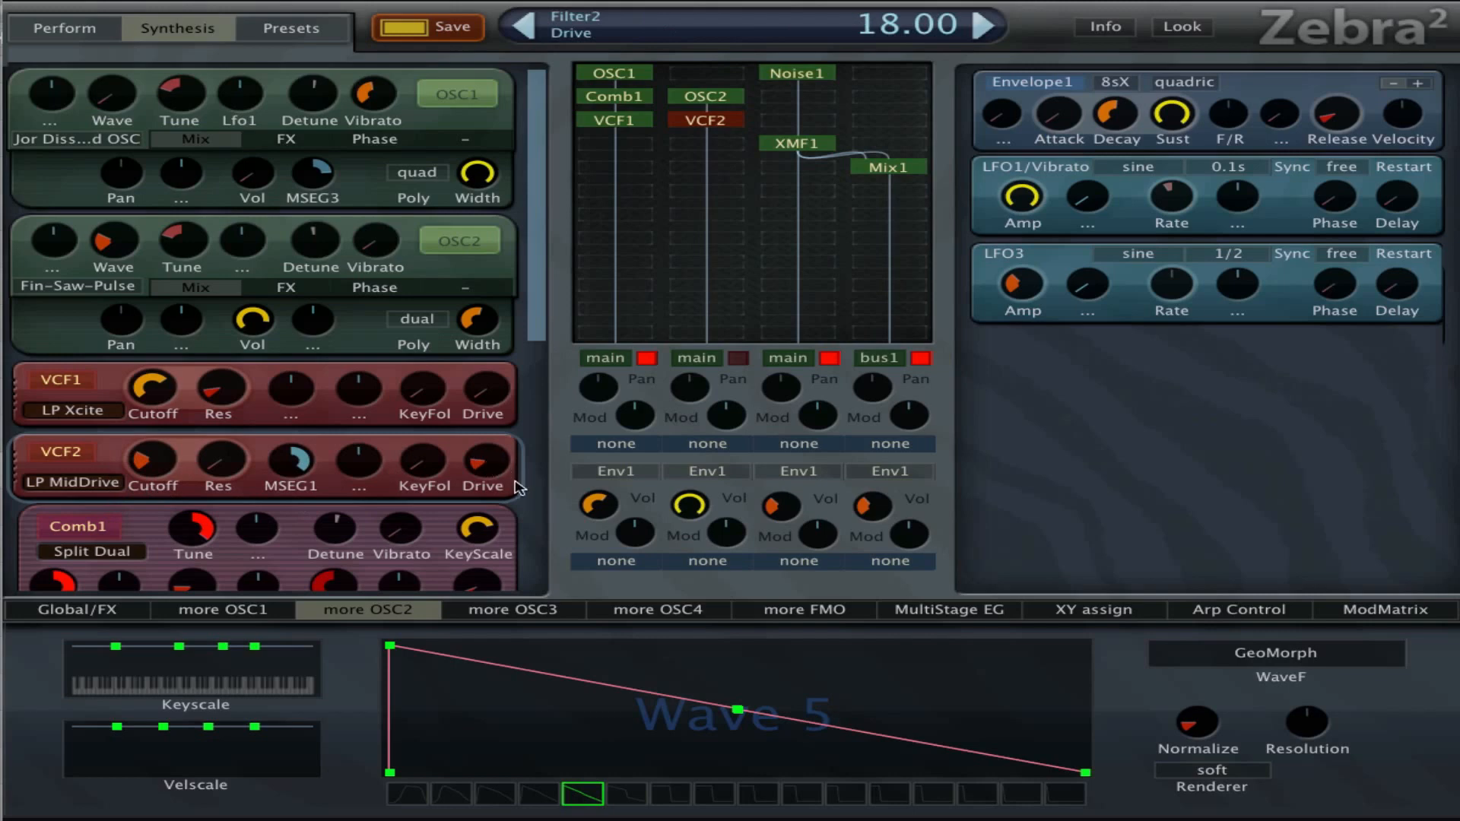
pyautogui.click(295, 474)
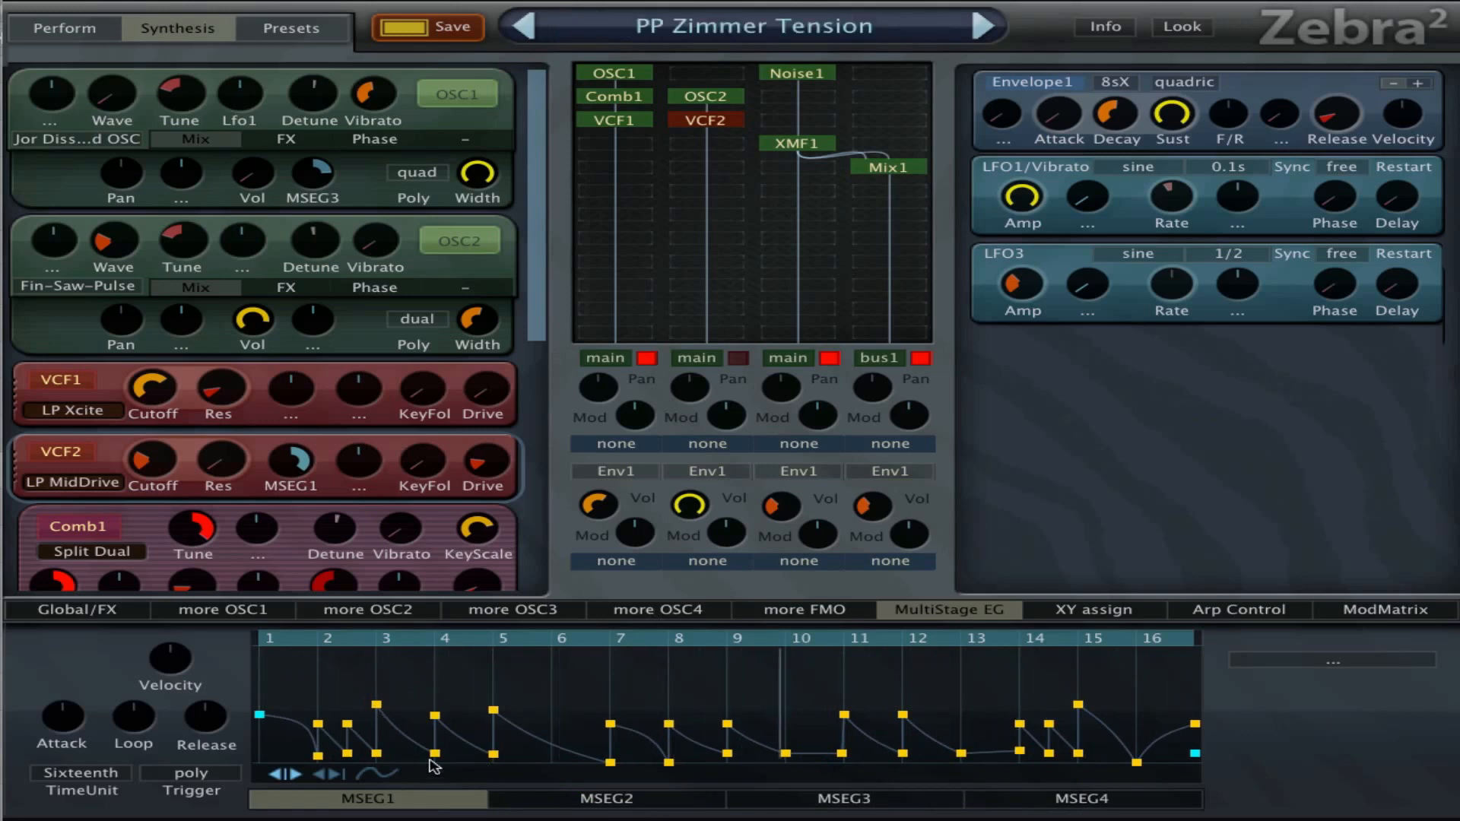
pyautogui.moveTo(862, 638); pyautogui.dragTo(1164, 808)
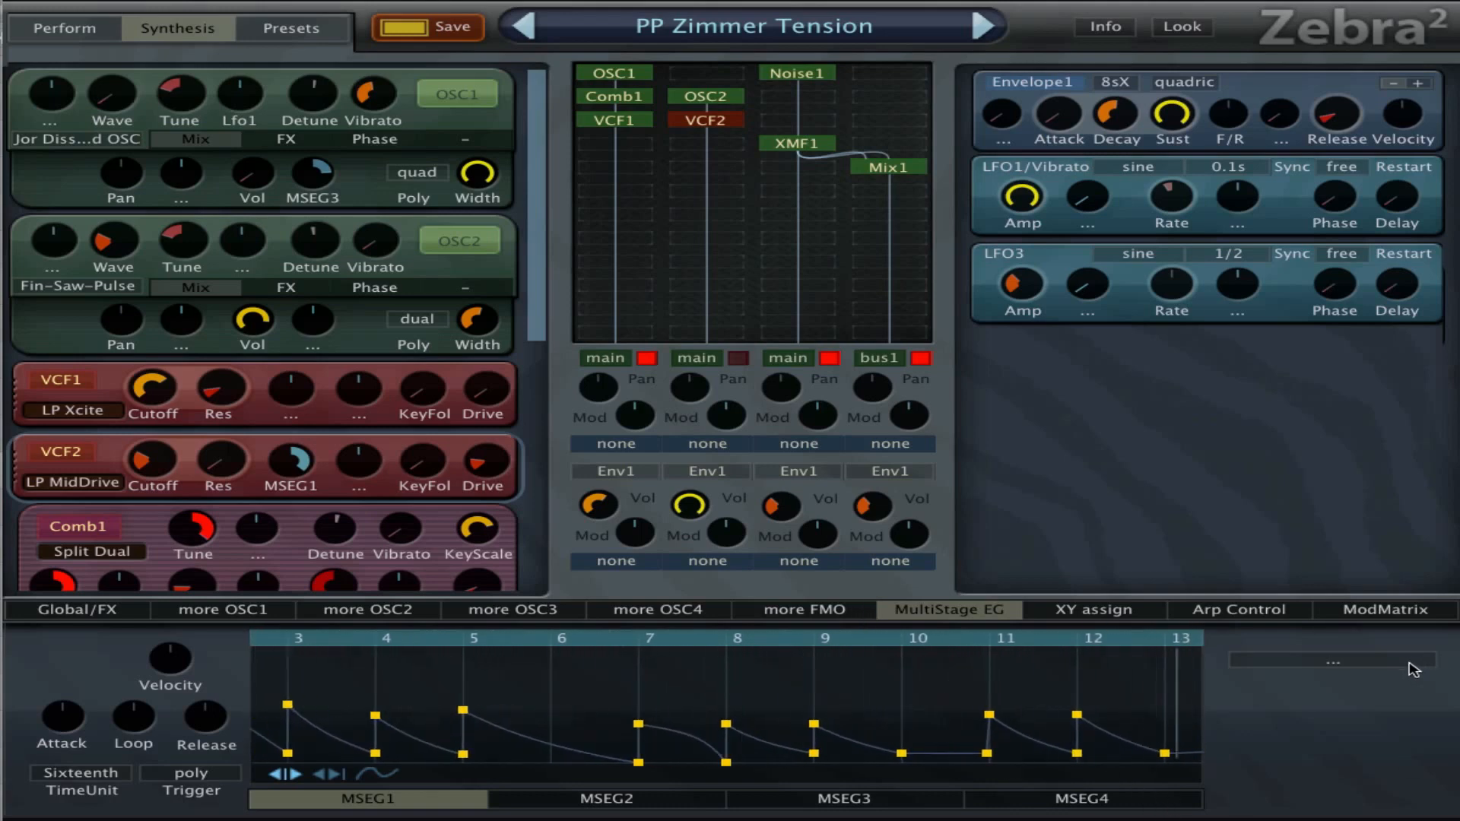
pyautogui.moveTo(946, 691); pyautogui.dragTo(1392, 626)
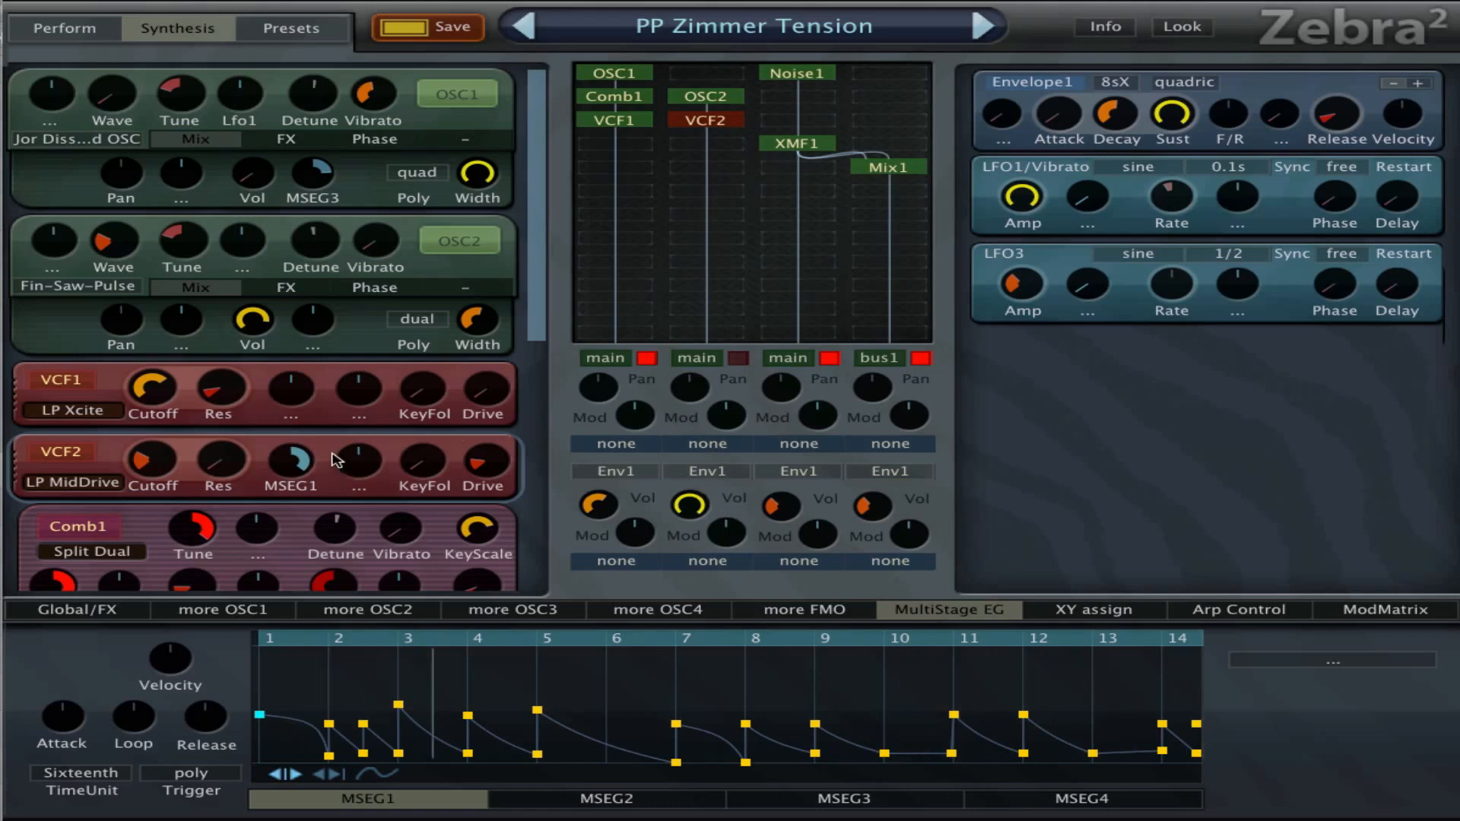
pyautogui.moveTo(304, 480)
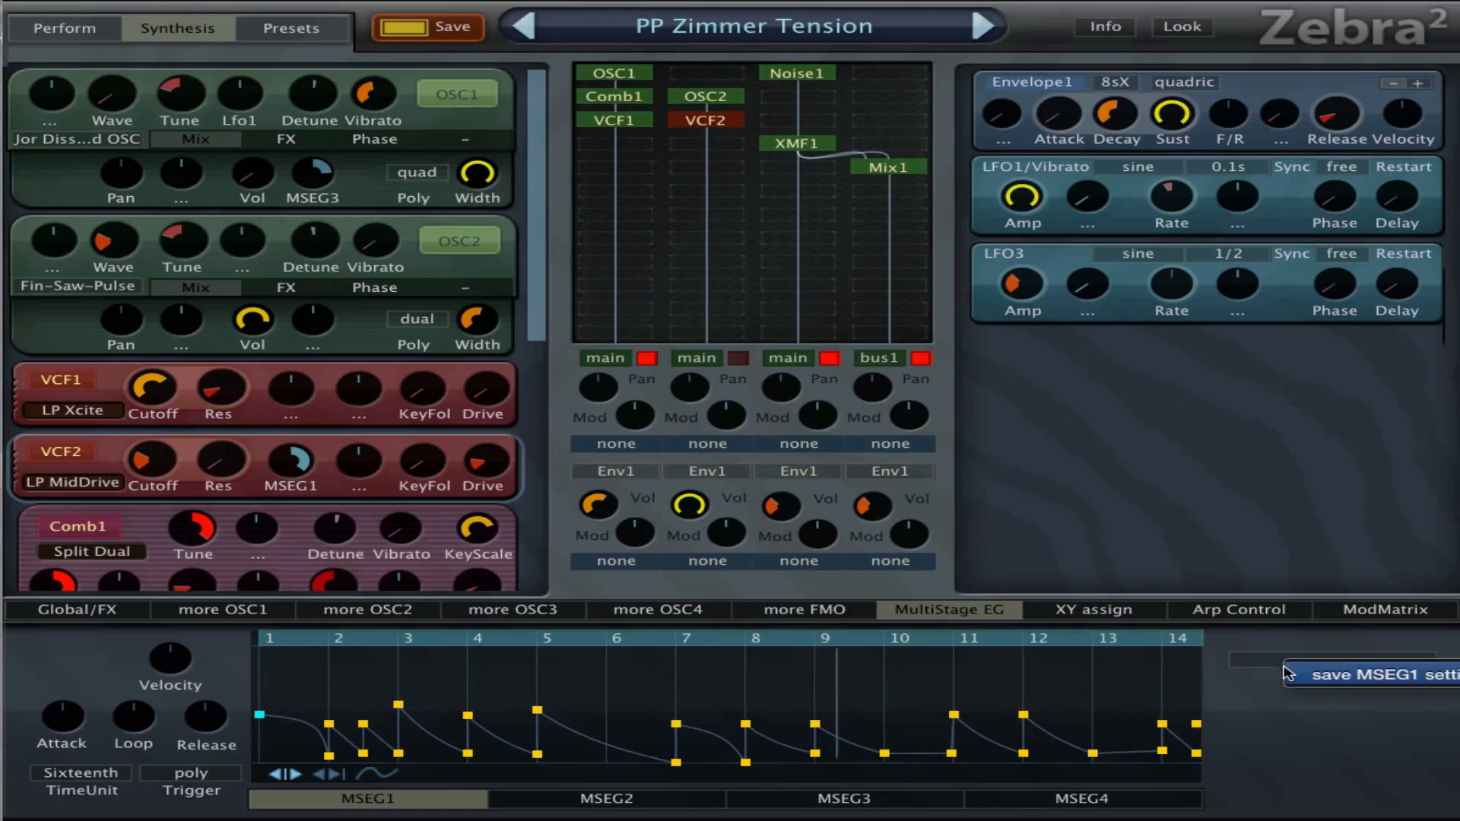
# Save the MSEG1 settings as a preset named "MSEG Rhytm Tension Patch" and check for it in the MSEG1 preset list.
pyautogui.click(1323, 670)
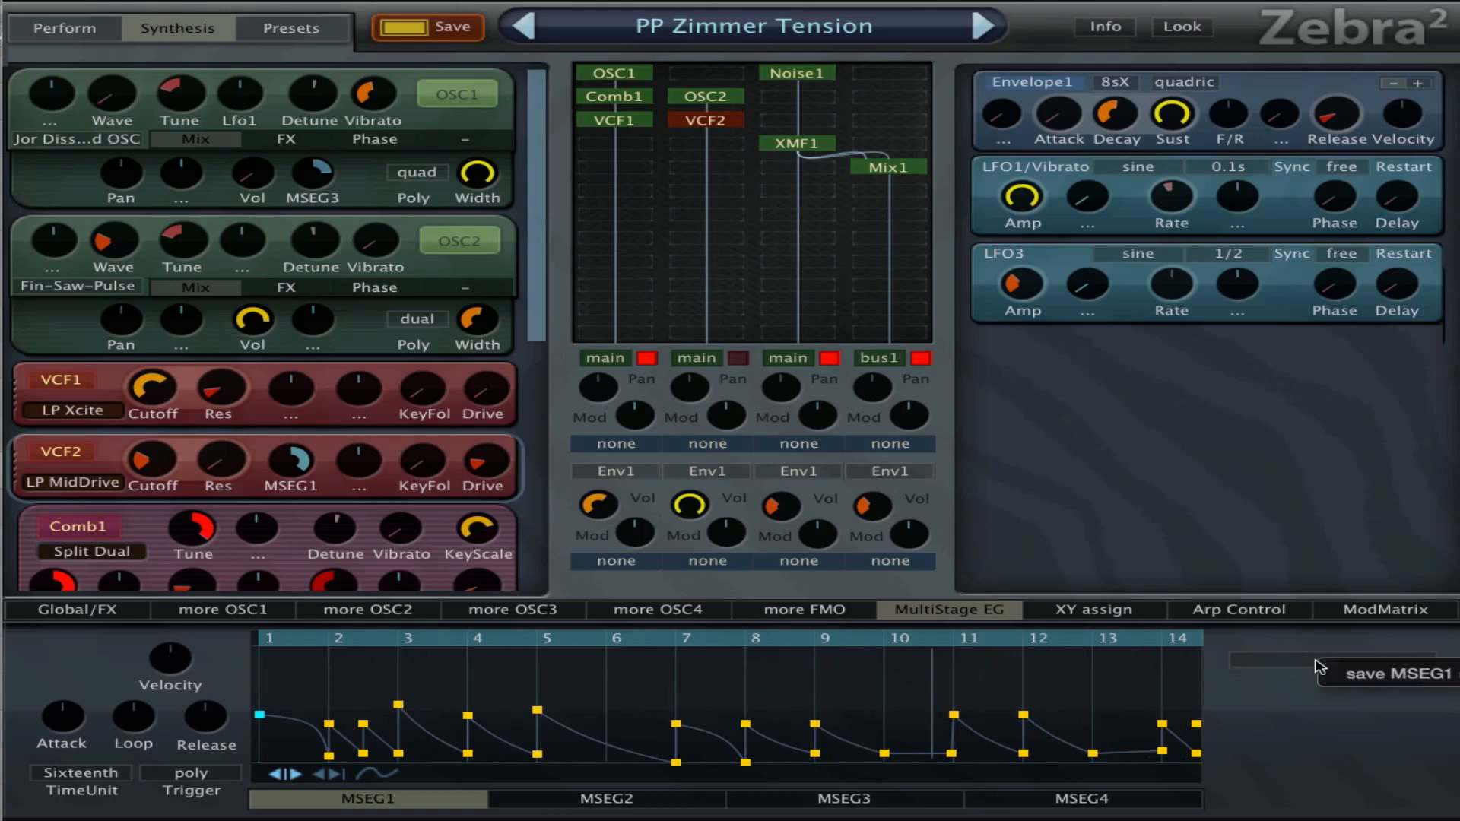
pyautogui.click(1362, 675)
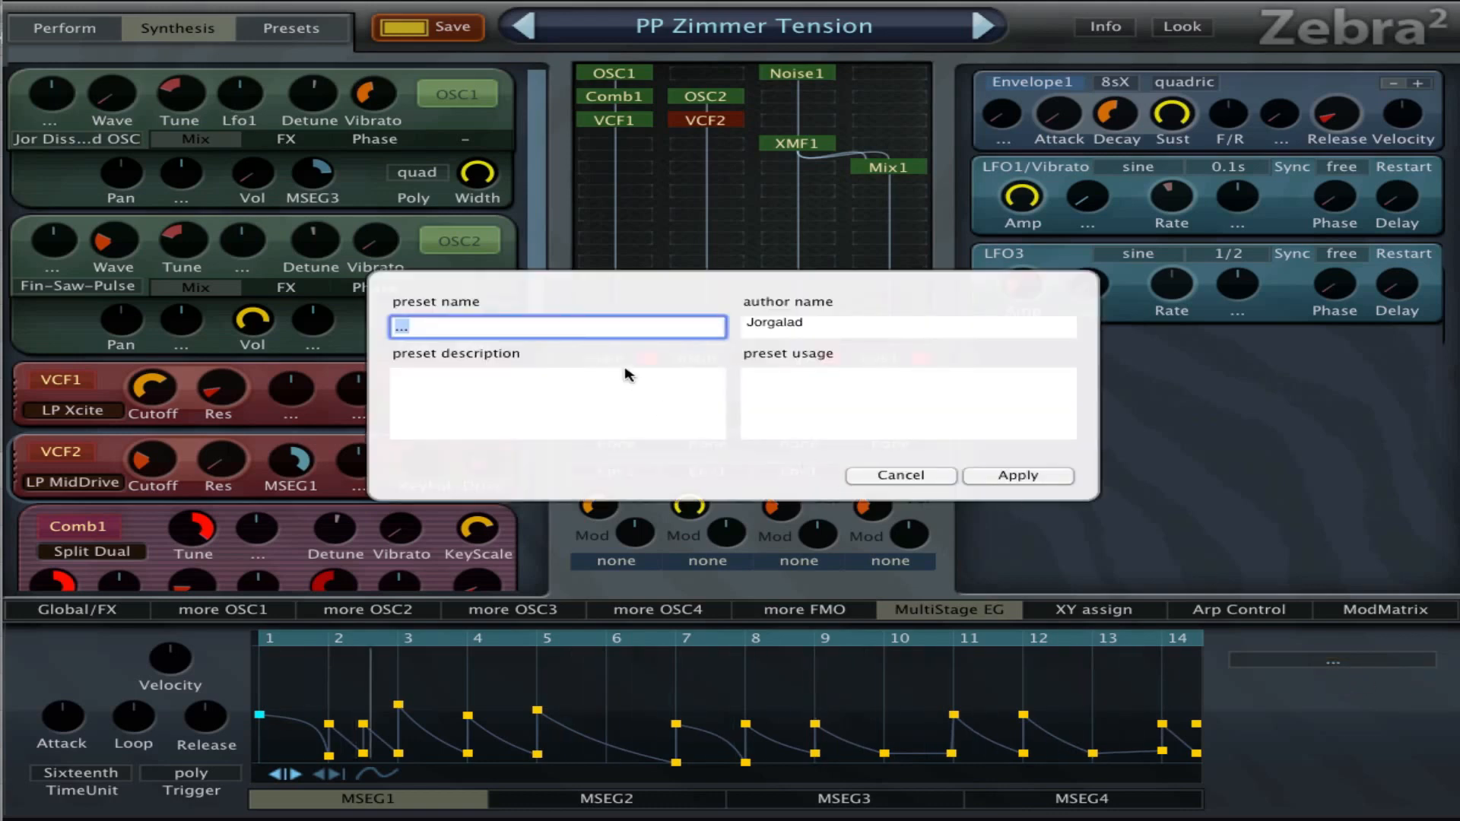
pyautogui.write('MSEG R')
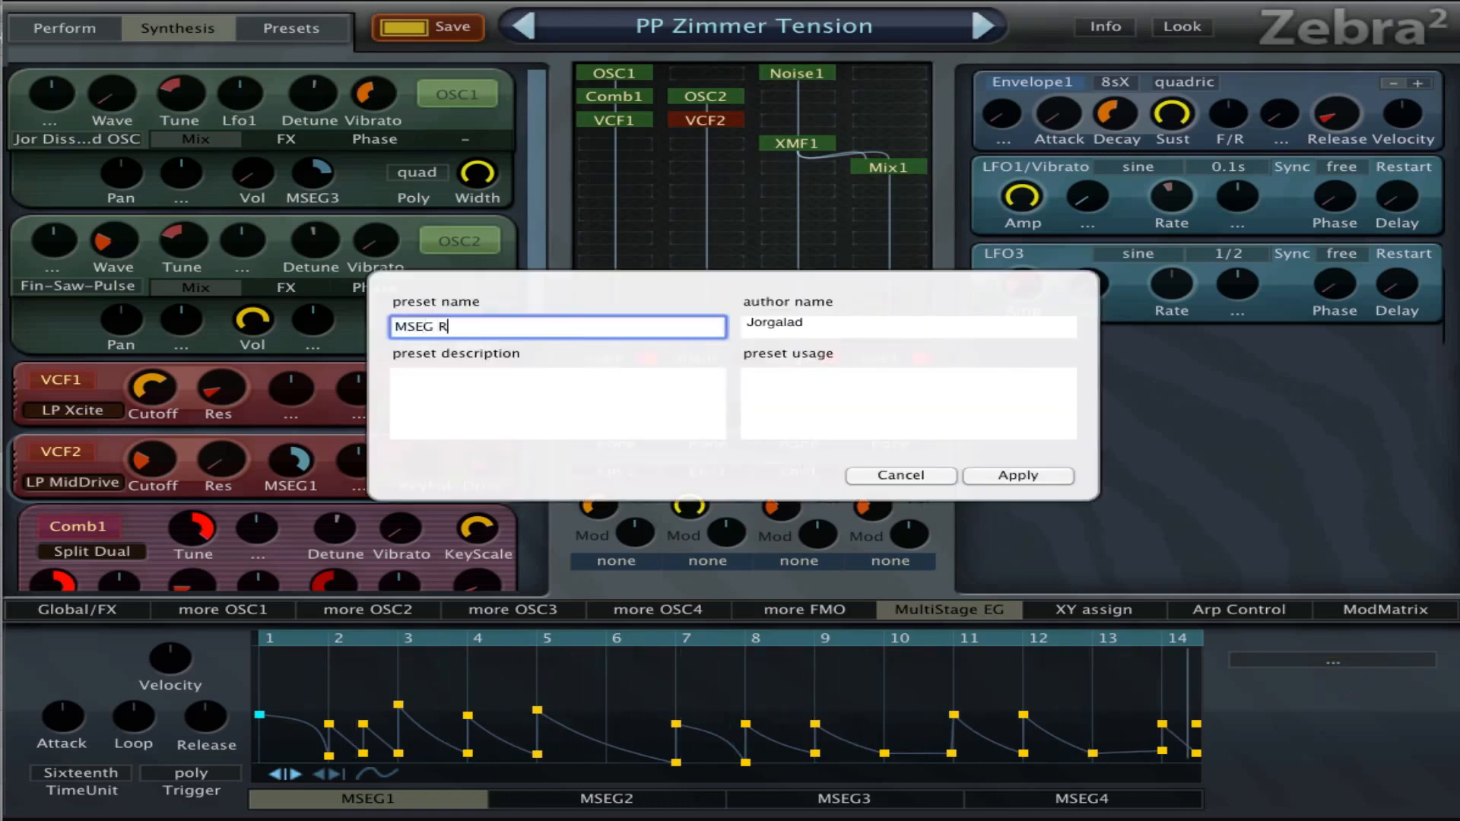
pyautogui.write('hytm T')
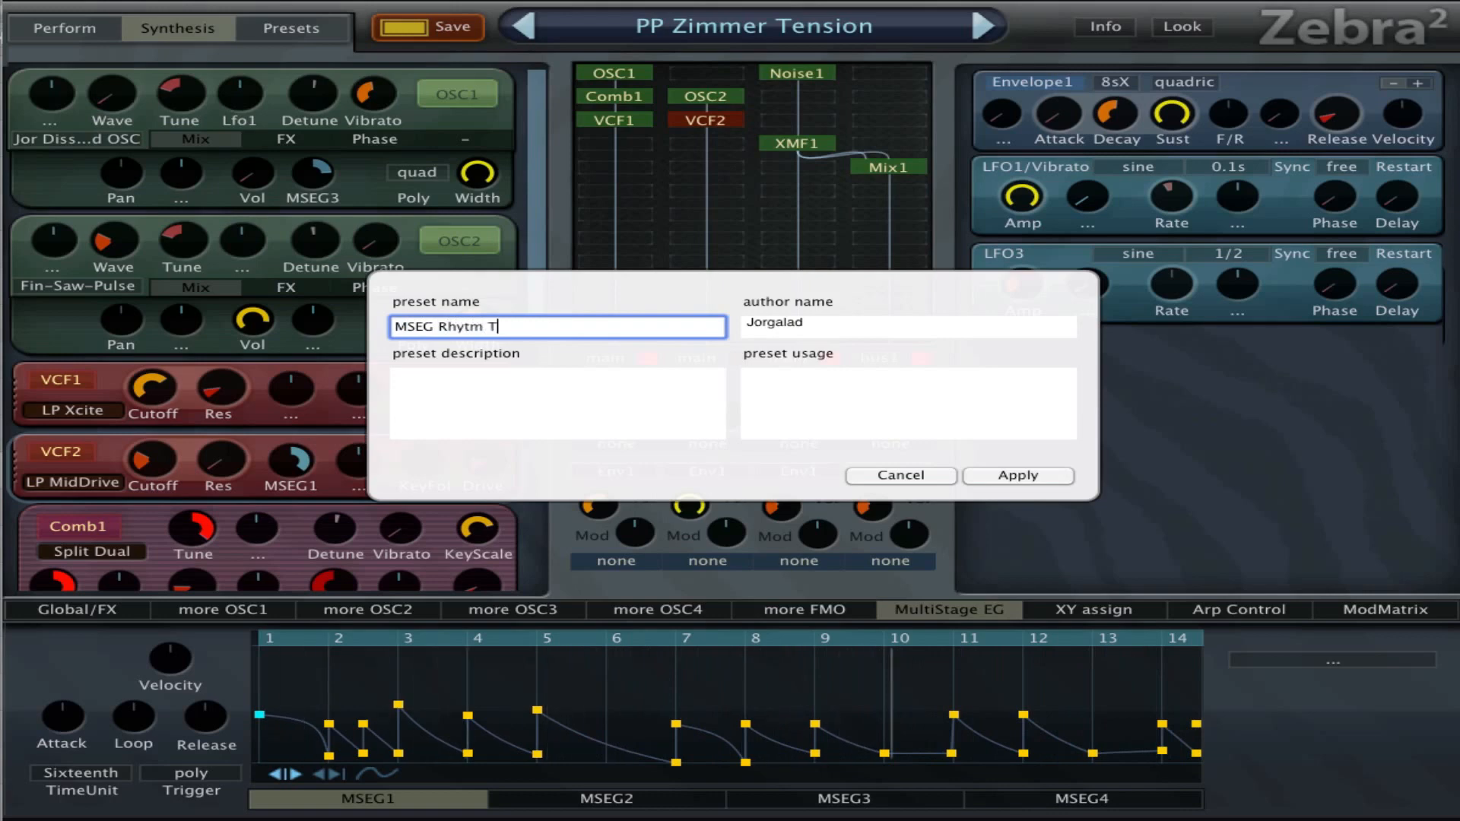
pyautogui.write('ension Patch')
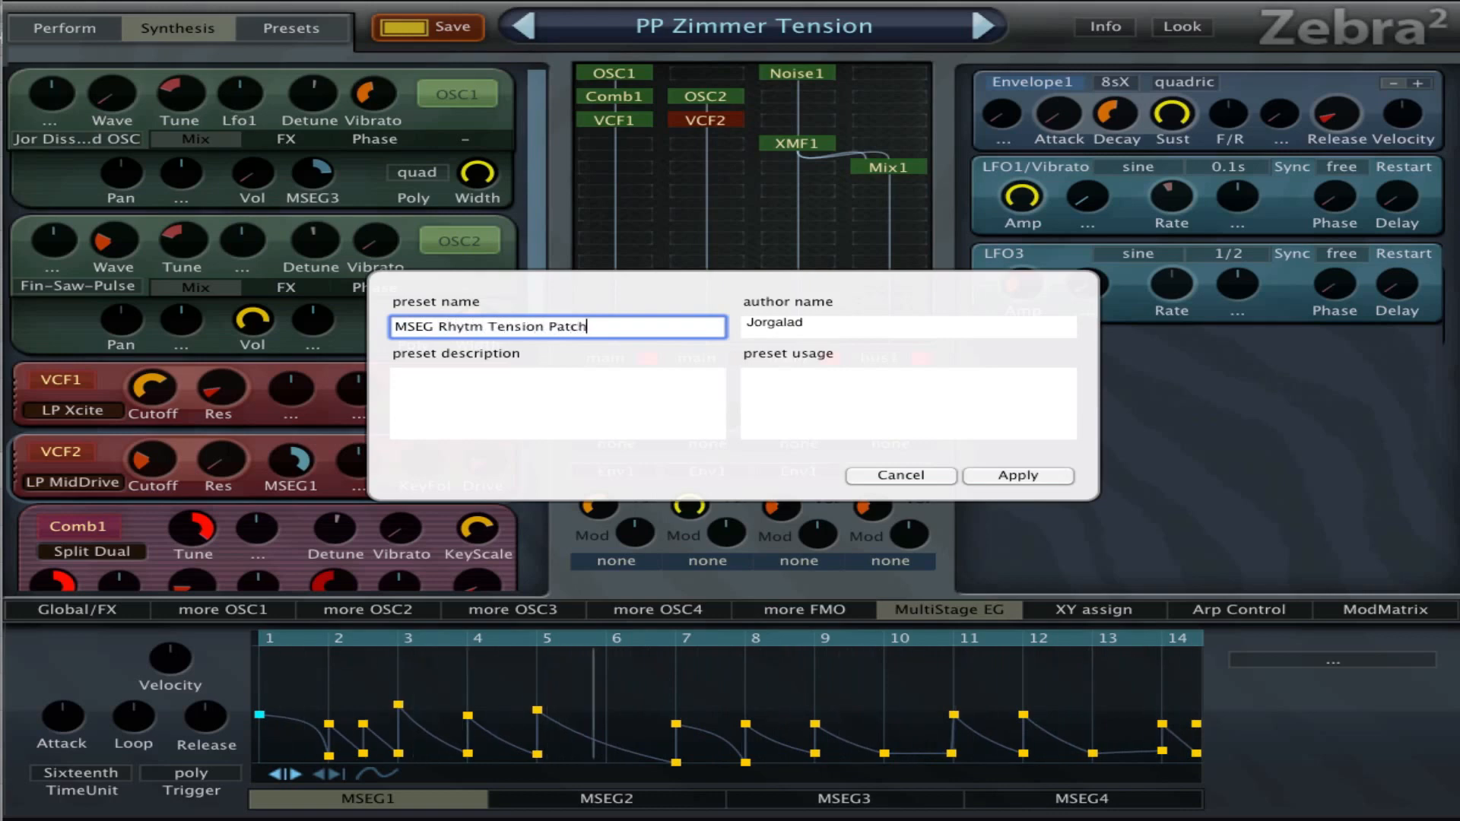
pyautogui.press('Return')
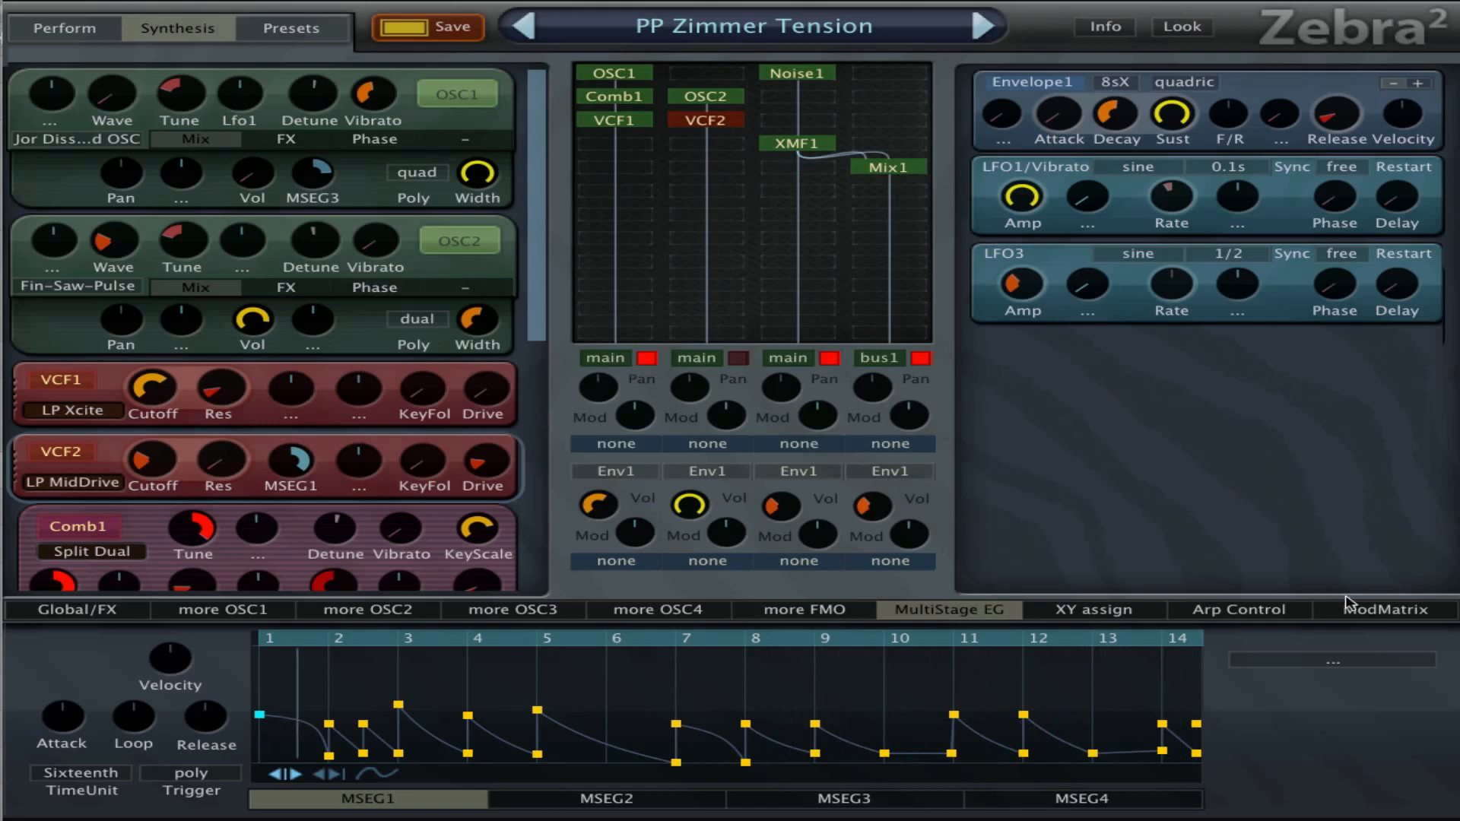
pyautogui.click(1399, 663)
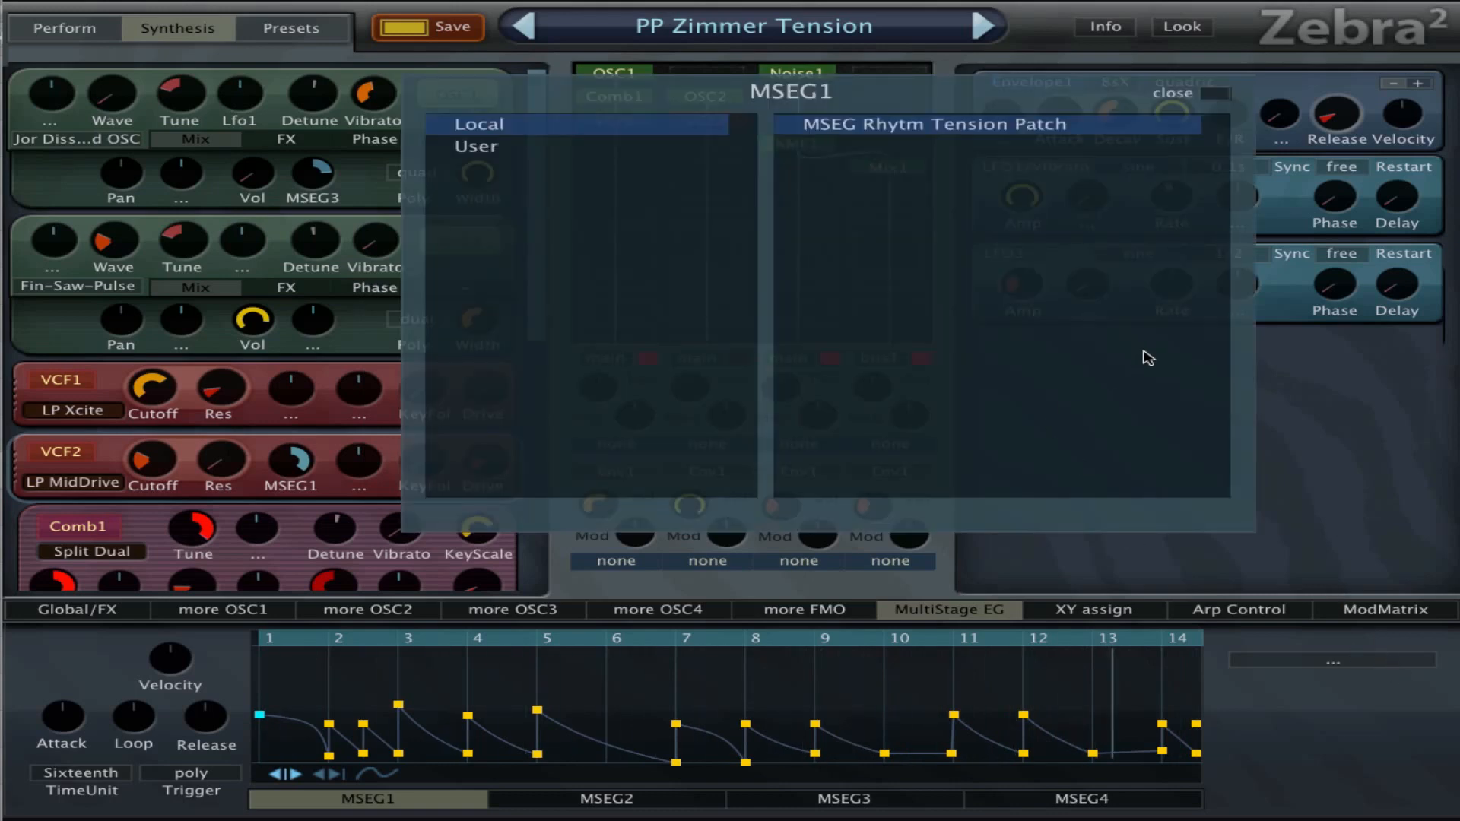
pyautogui.click(1374, 664)
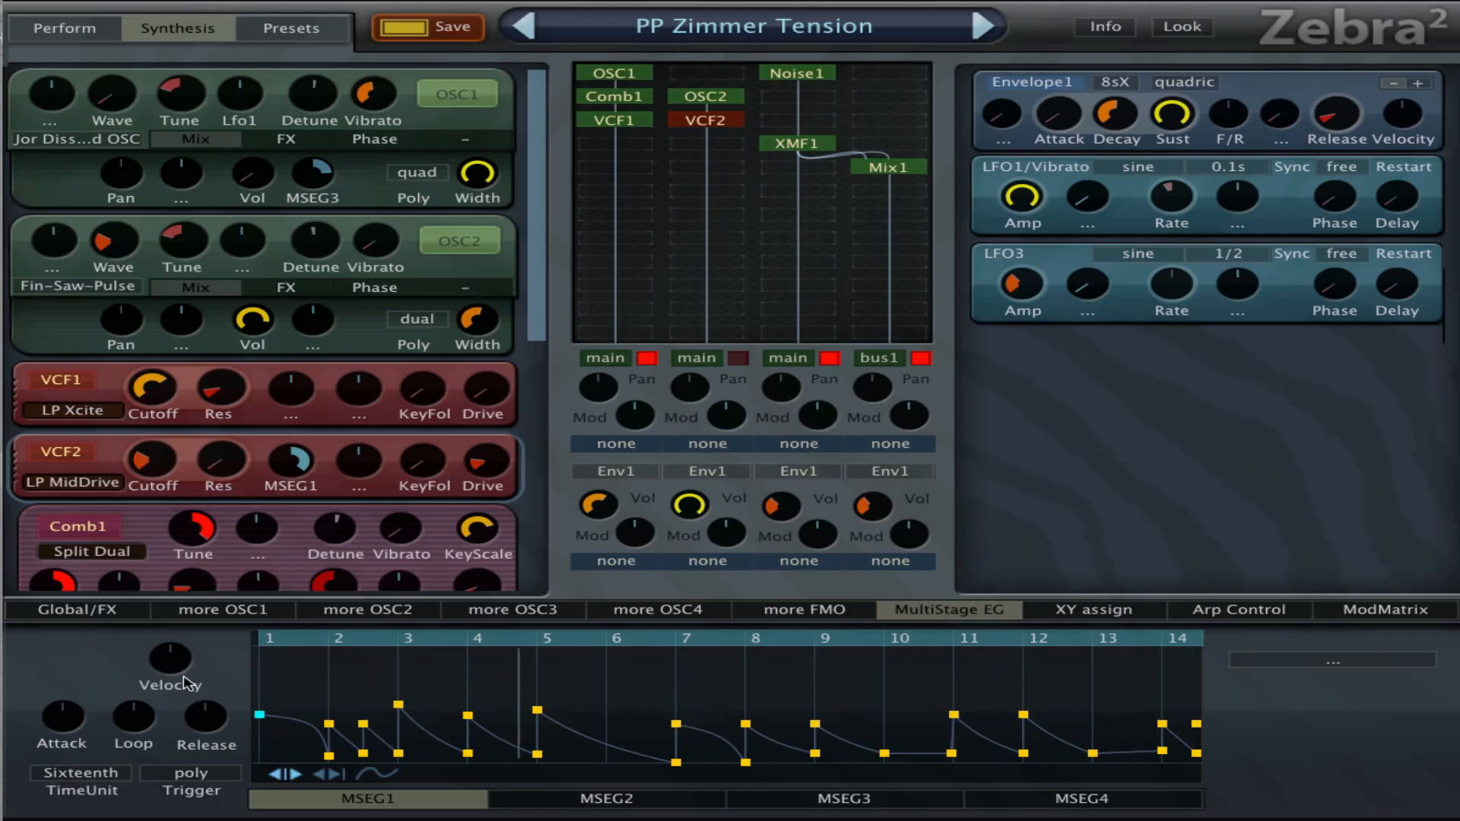
# Examine the Global/FX settings, the OSC2 lane's output bus options and volume, and the ChannelMix6 settings in the effects grid.
pyautogui.click(90, 613)
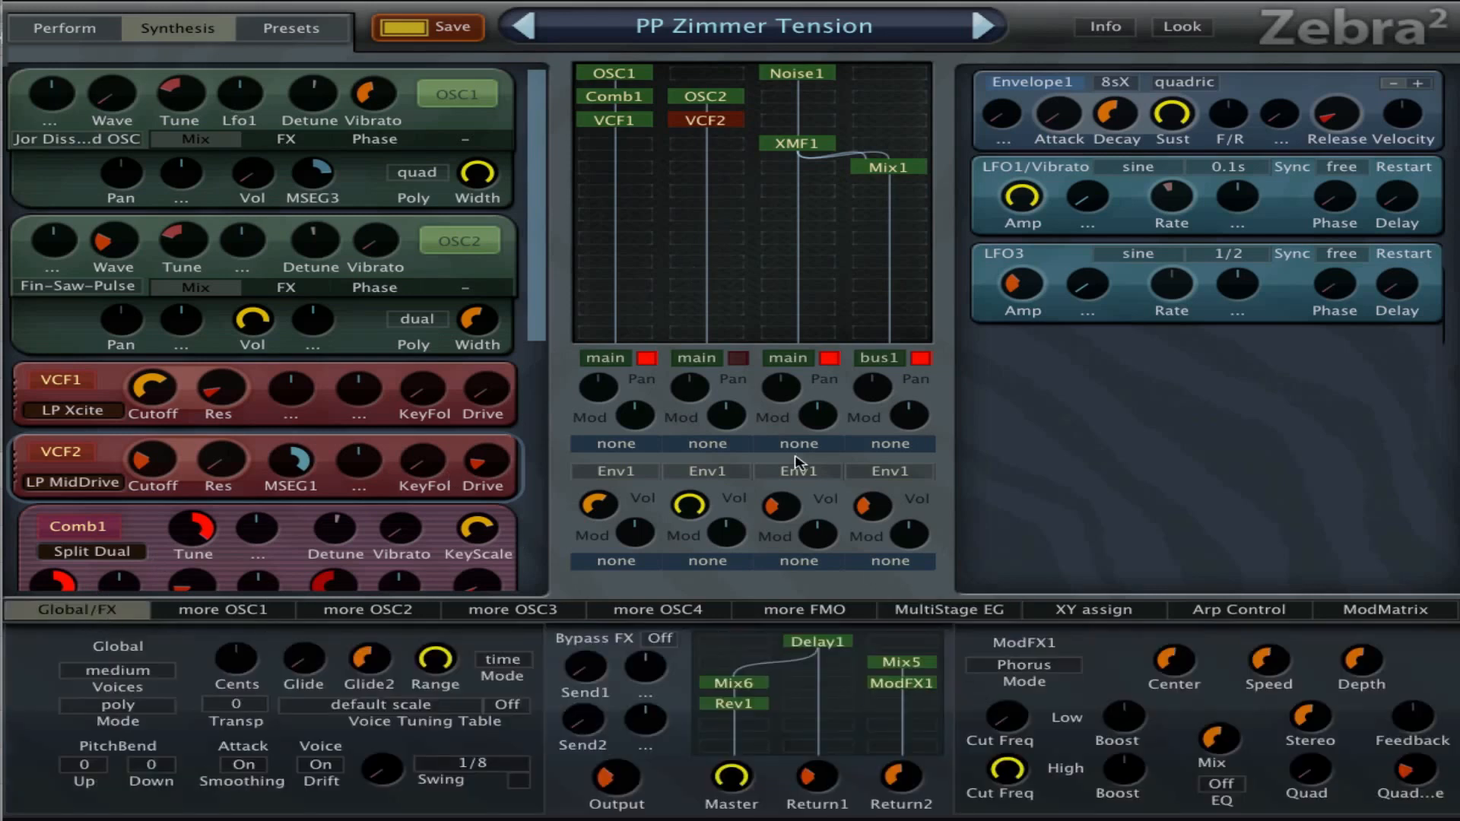
pyautogui.click(715, 370)
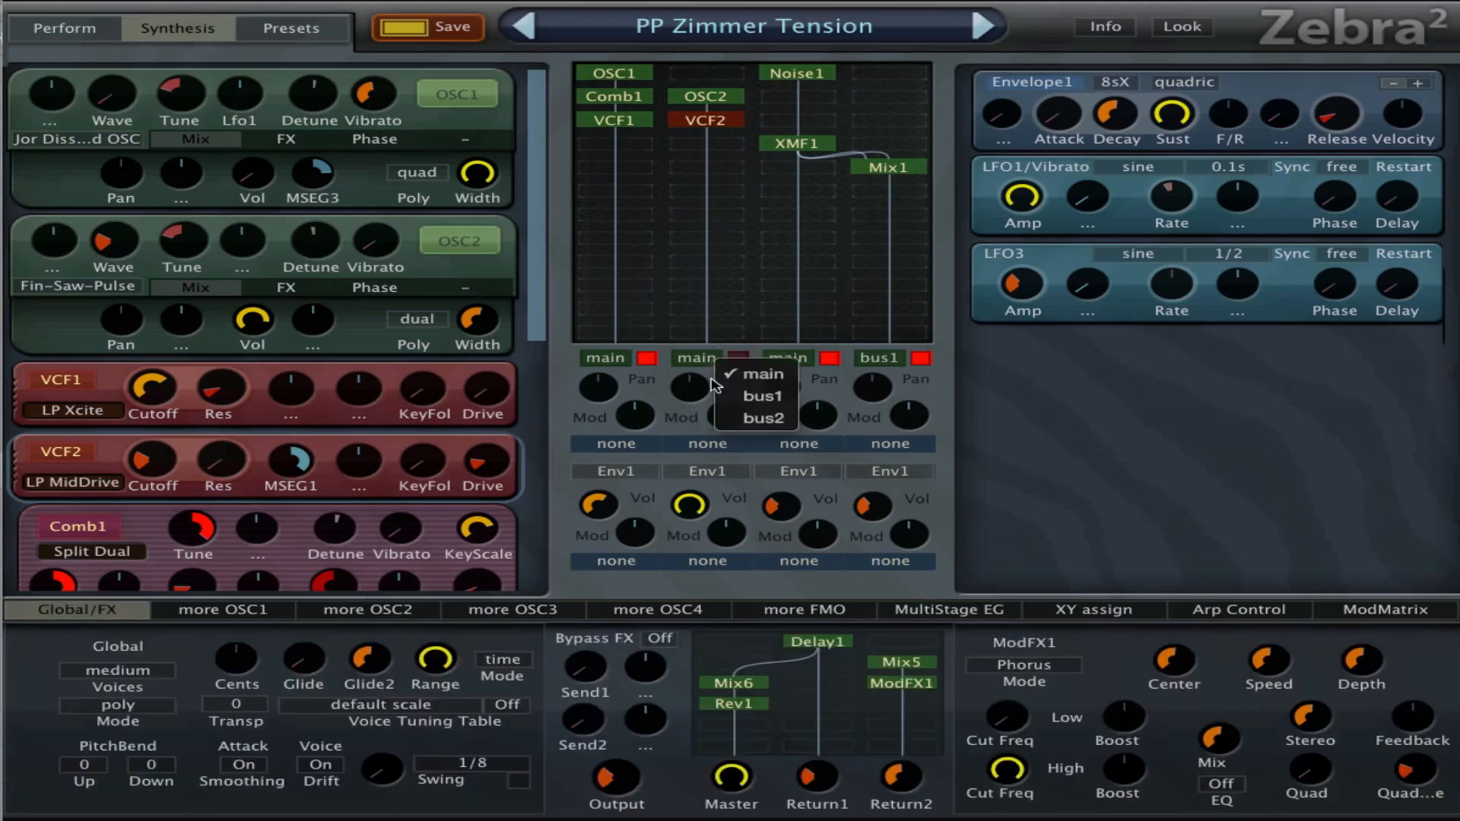
pyautogui.click(758, 736)
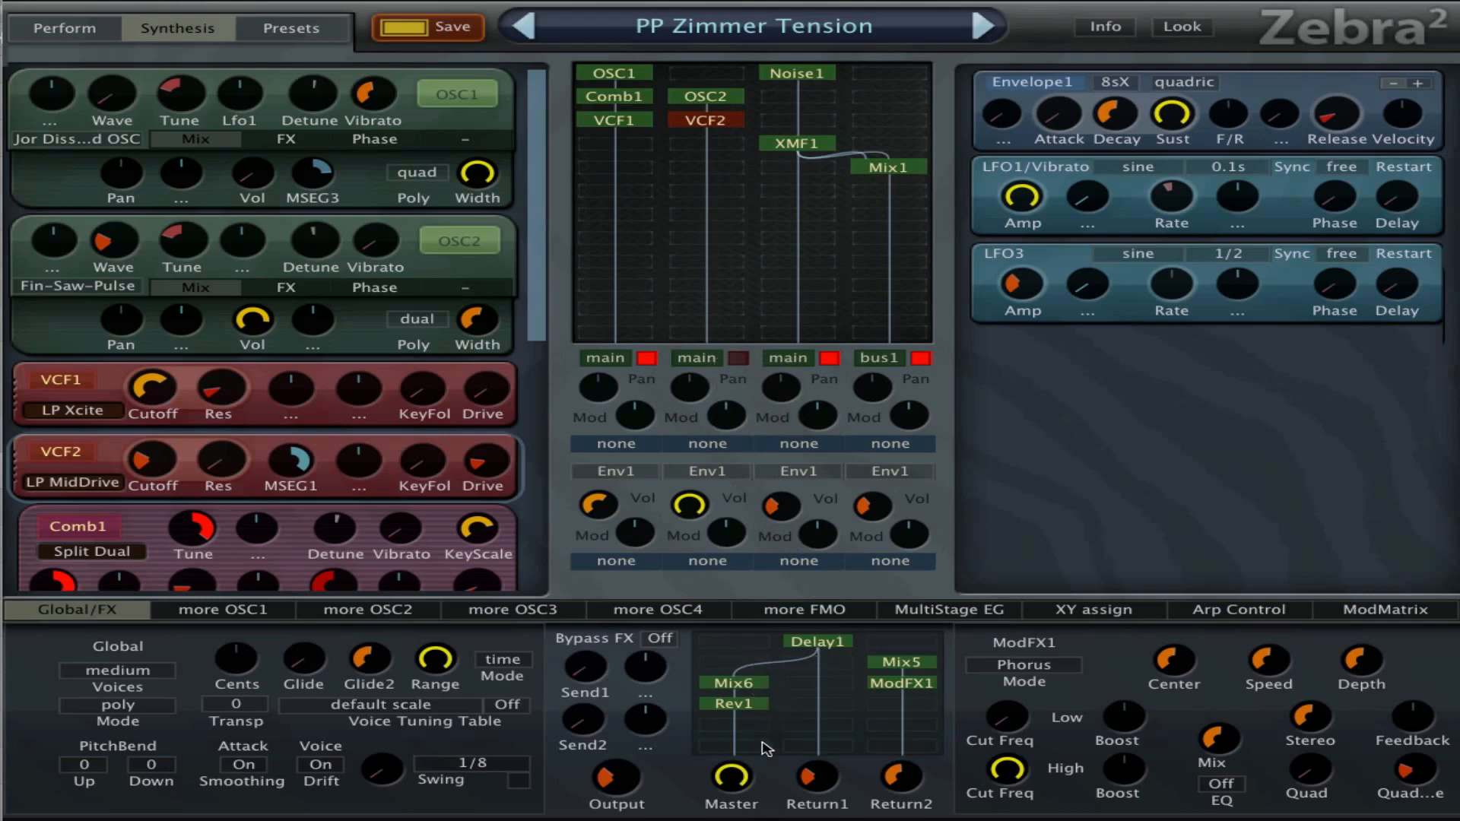
pyautogui.click(756, 683)
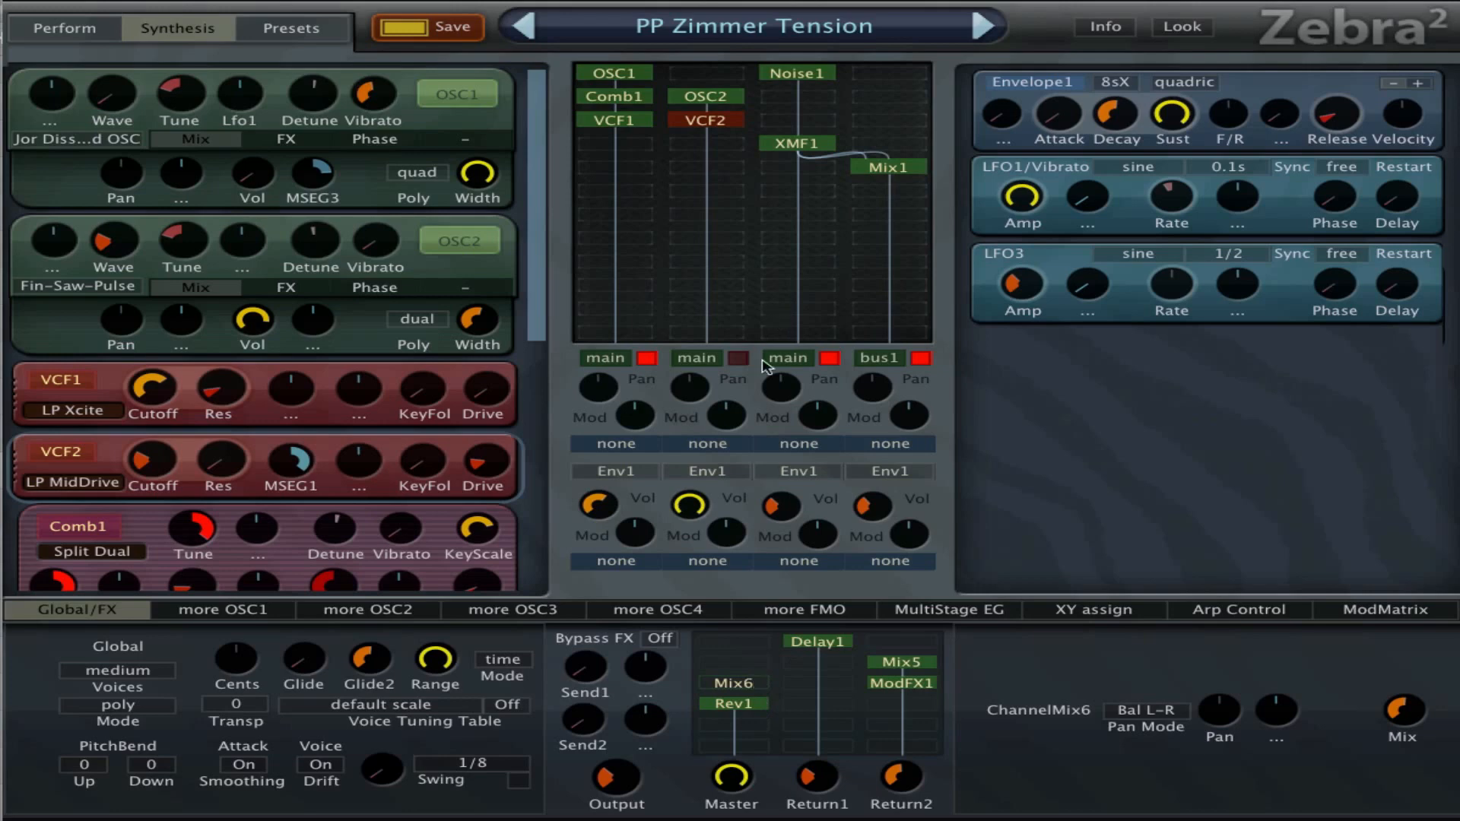
pyautogui.moveTo(694, 525)
pyautogui.moveTo(694, 525); pyautogui.dragTo(694, 532)
# Examine the XMF and Noise1 module settings of the noise lane.
pyautogui.moveTo(553, 312); pyautogui.dragTo(576, 630)
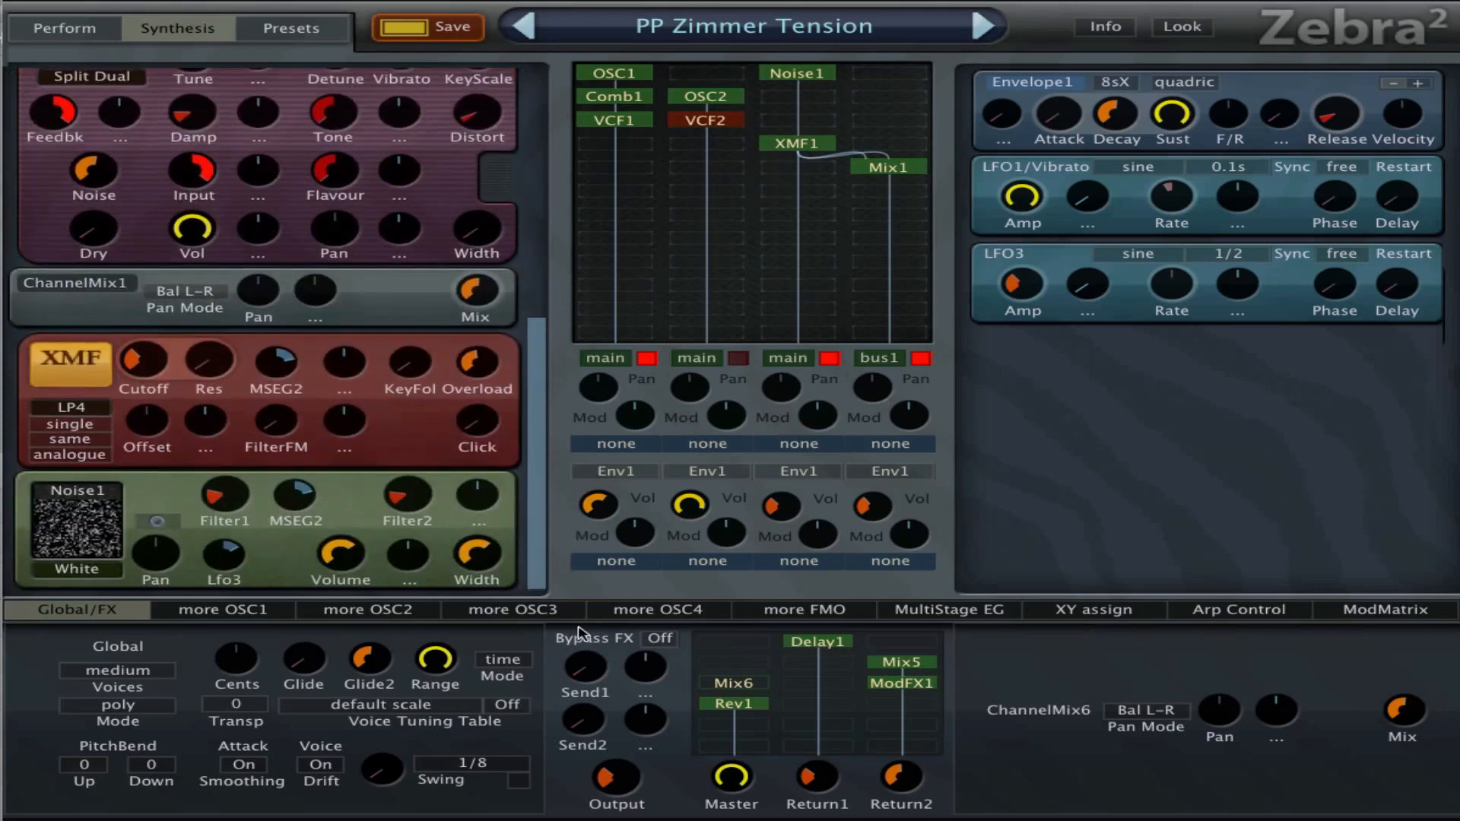
pyautogui.moveTo(537, 398); pyautogui.dragTo(532, 402)
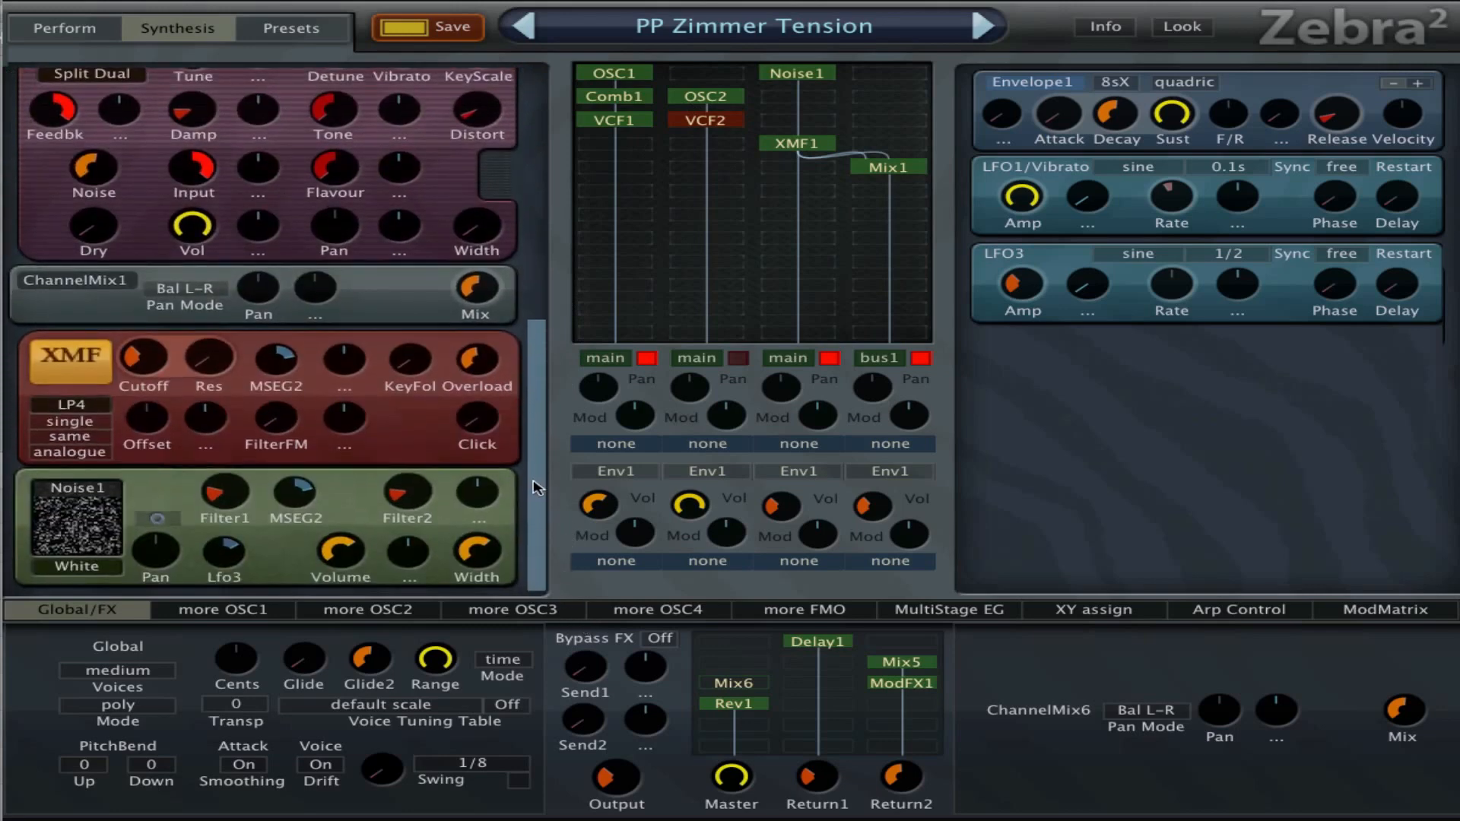